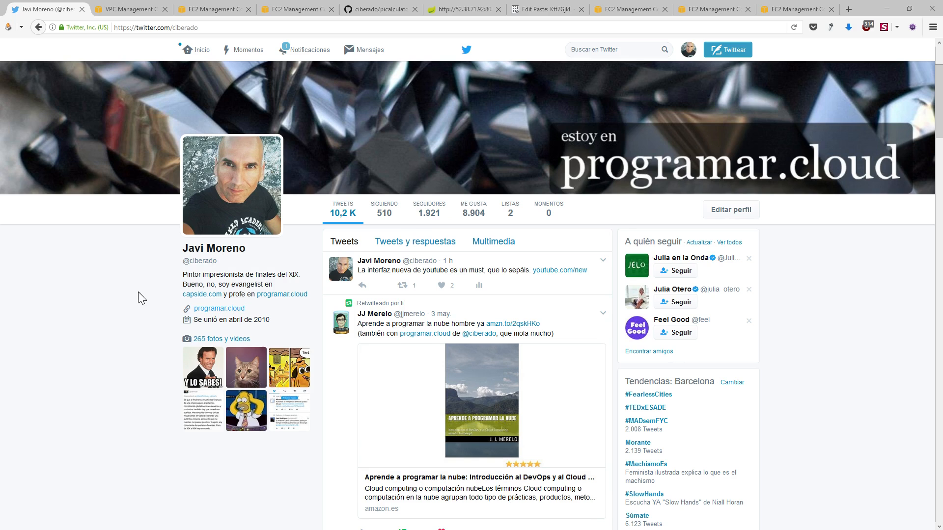
Examine the VPC's public subnets and the inbound rules of the default and fleet-sg security groups.
left_click(134, 10)
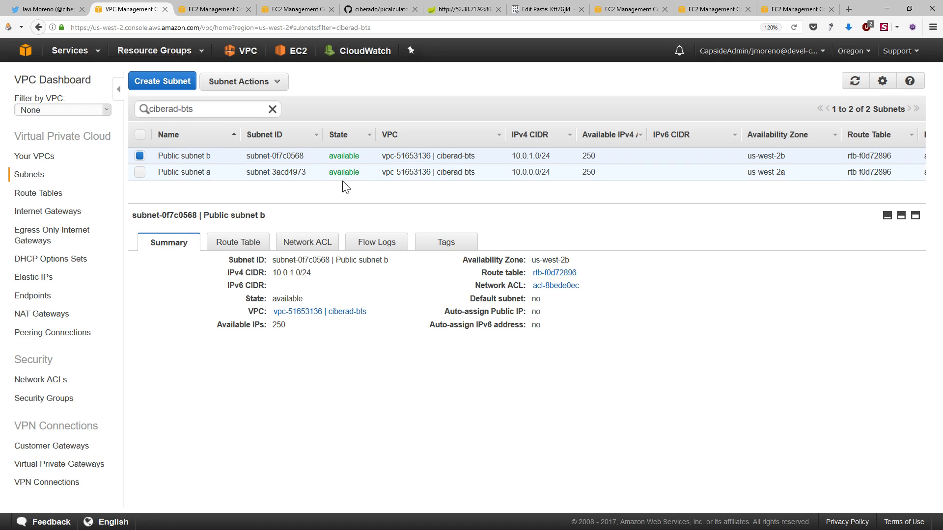
mouse_move(195, 173)
left_click(213, 12)
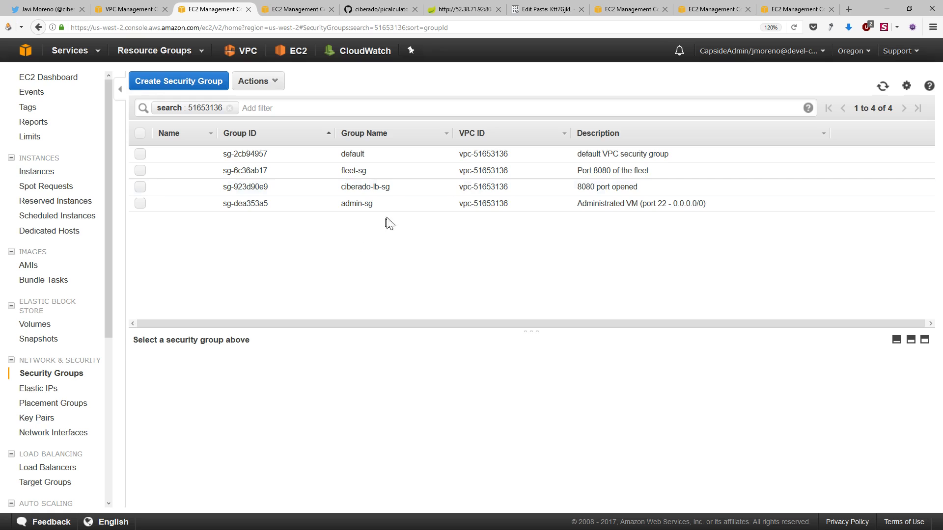
left_click(399, 163)
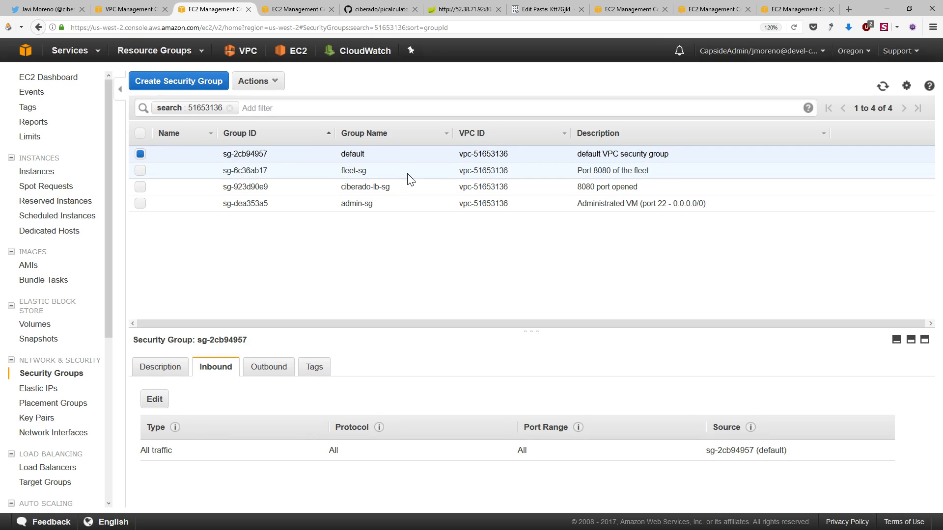
left_click(408, 174)
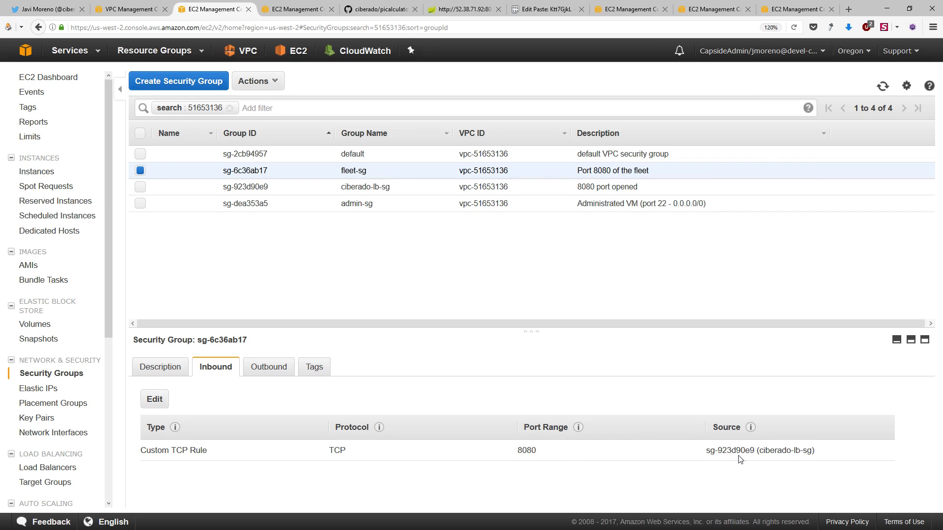
left_click_drag(710, 452, 825, 461)
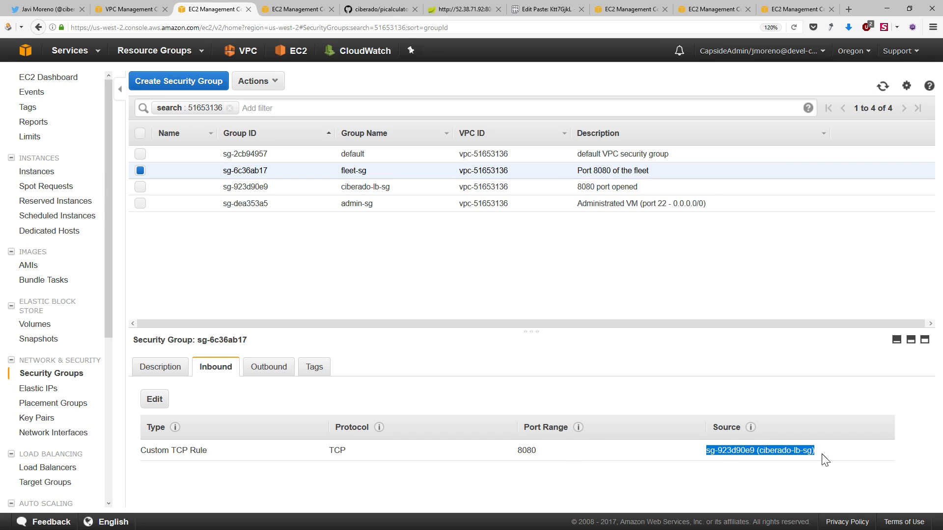
double_click(524, 449)
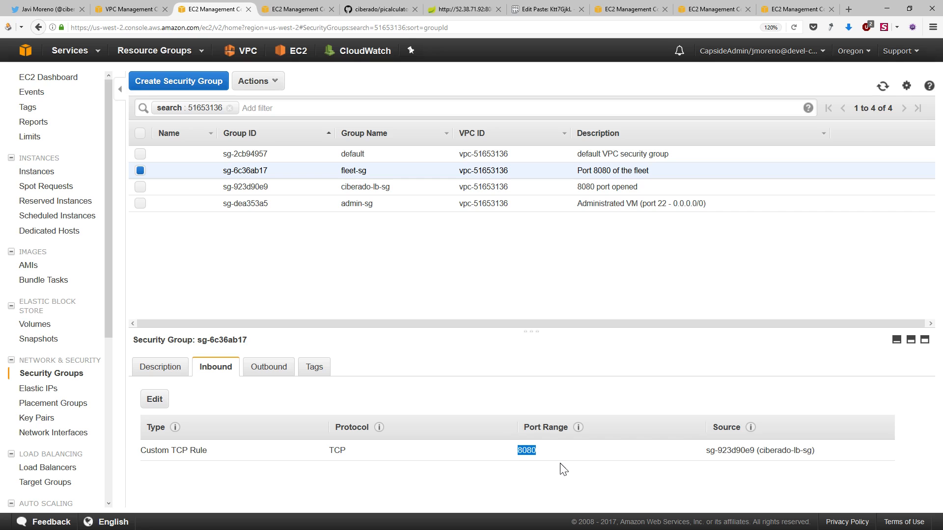
Examine the inbound ports and sources of the ciberado-lb-sg and admin-sg security groups.
left_click(503, 191)
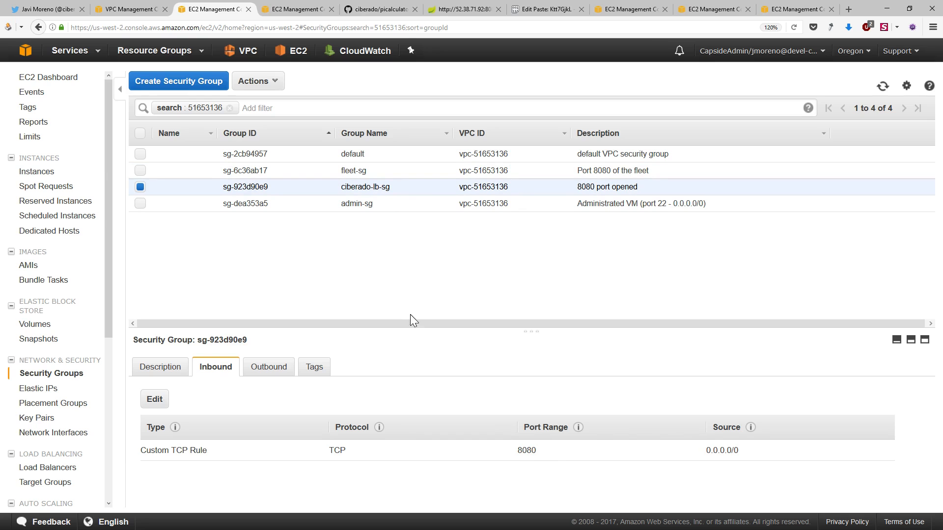
double_click(528, 450)
left_click_drag(708, 451, 757, 451)
left_click(760, 454)
left_click(357, 204)
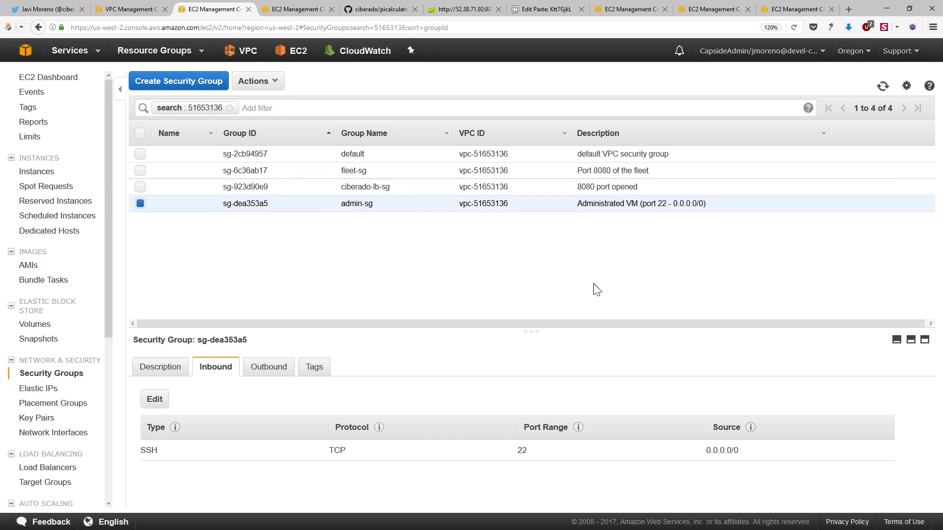
double_click(515, 451)
left_click(520, 299)
Examine the ciberado-lb load balancer's basic configuration and its DNS name in the EC2 console.
left_click(283, 10)
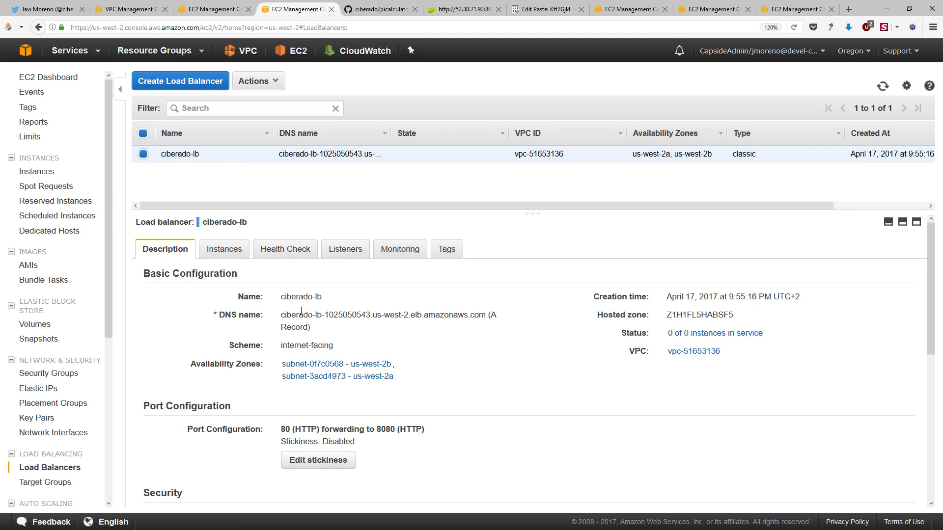
left_click_drag(298, 315, 486, 315)
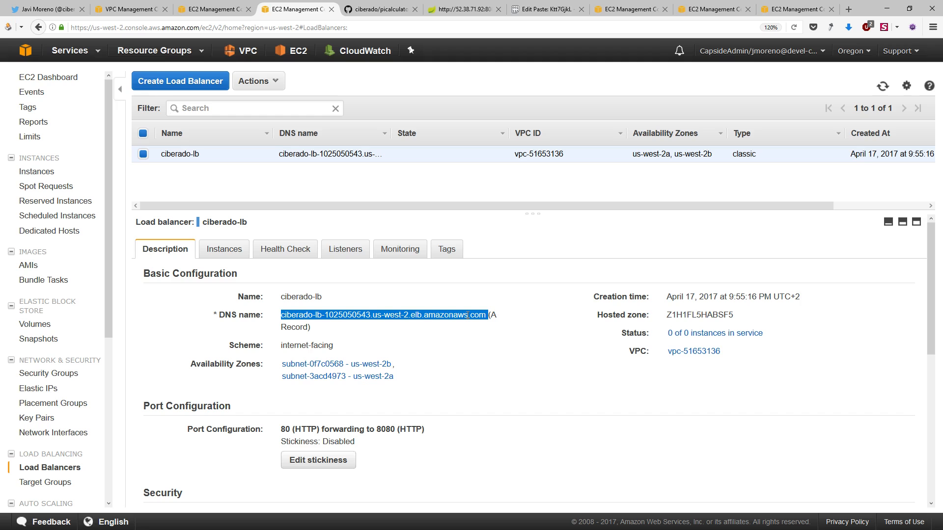
left_click(355, 288)
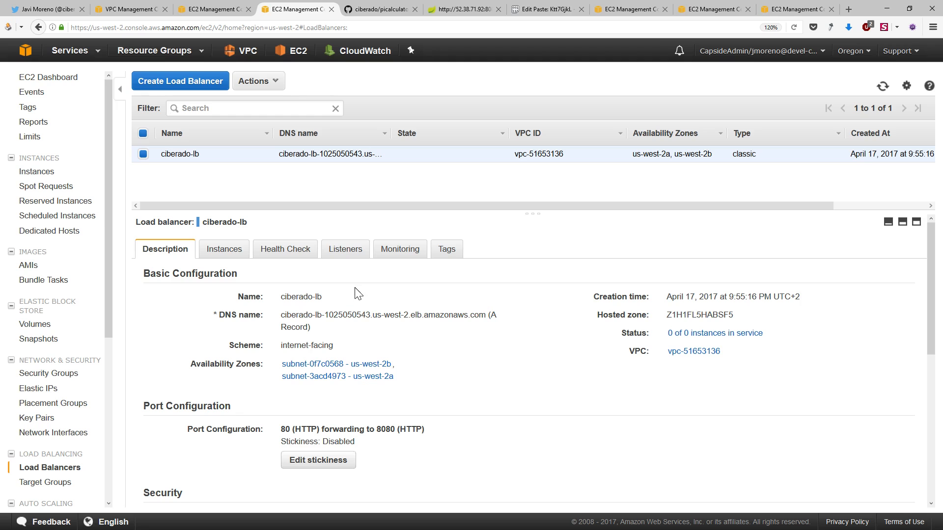
Set the load balancer port of the ciberado-lb HTTP listener to 8080 and save the listener.
left_click(343, 255)
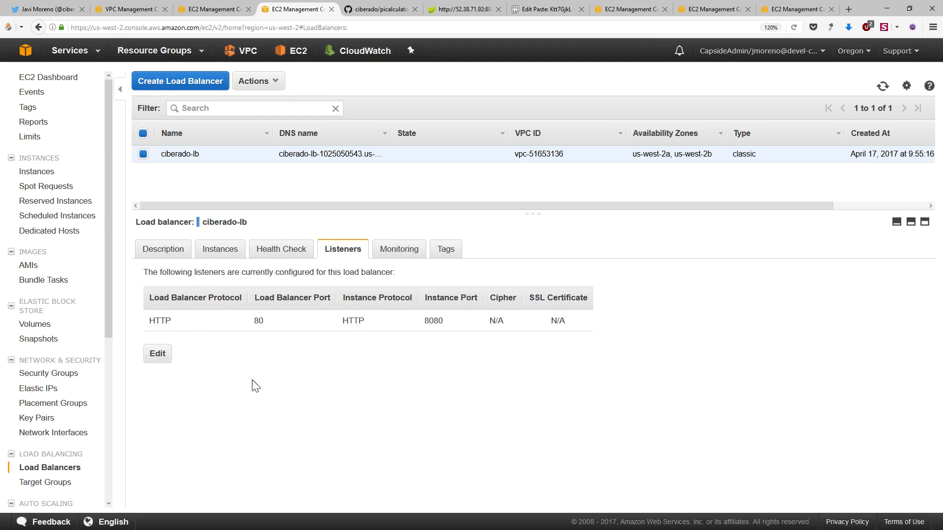
left_click(158, 354)
left_click(378, 290)
type("808")
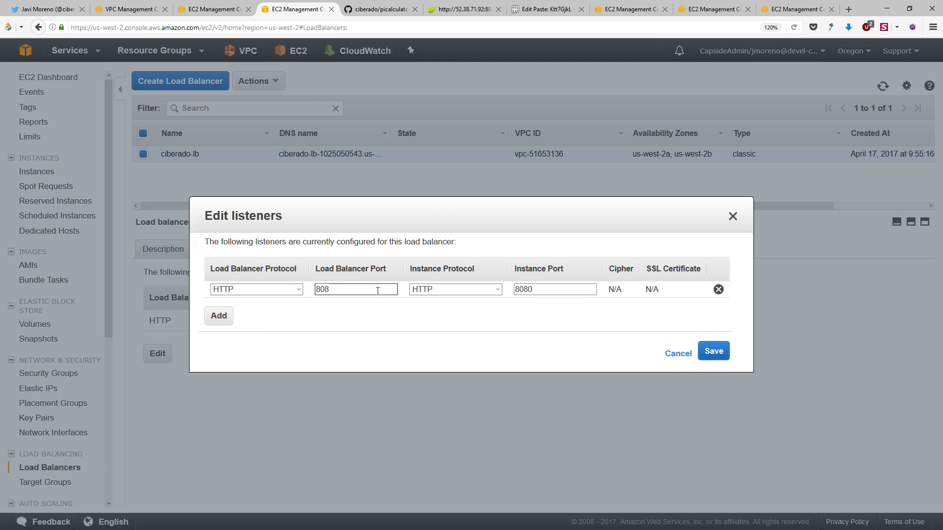
type("0")
left_click(725, 352)
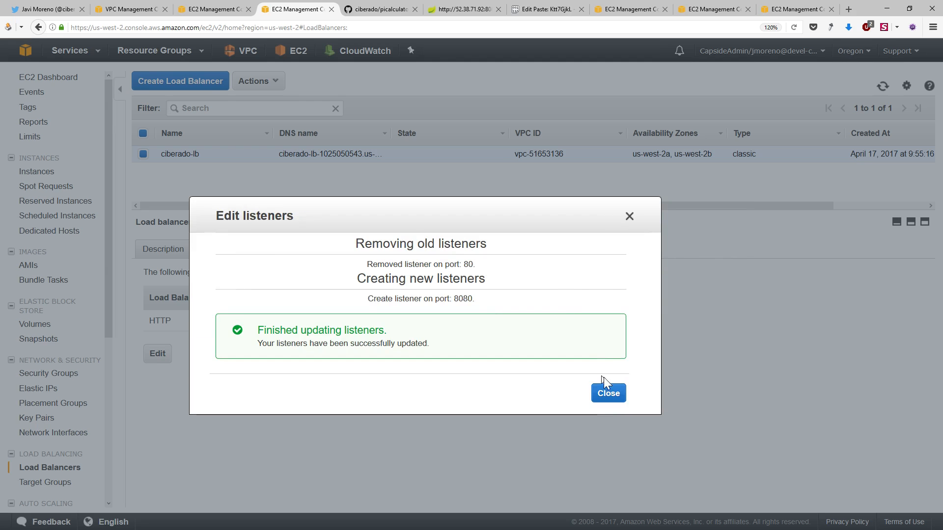
left_click(608, 394)
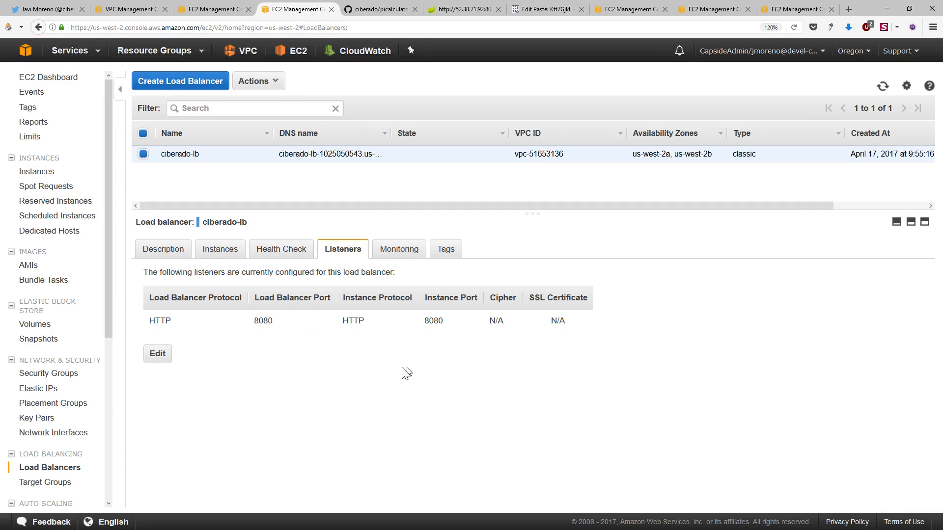
Examine the ping target and path of the ciberado-lb health check.
left_click(279, 253)
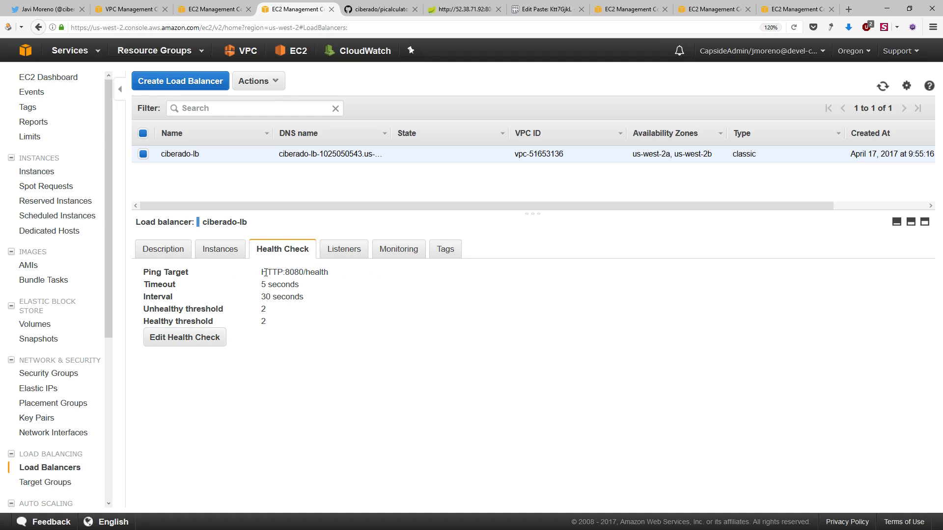
left_click_drag(261, 277, 362, 280)
left_click(362, 280)
double_click(313, 272)
left_click(330, 294)
Review the DNS name, listener, health check, port configuration and source security group of ciberado-lb.
left_click(169, 251)
left_click_drag(281, 315, 445, 315)
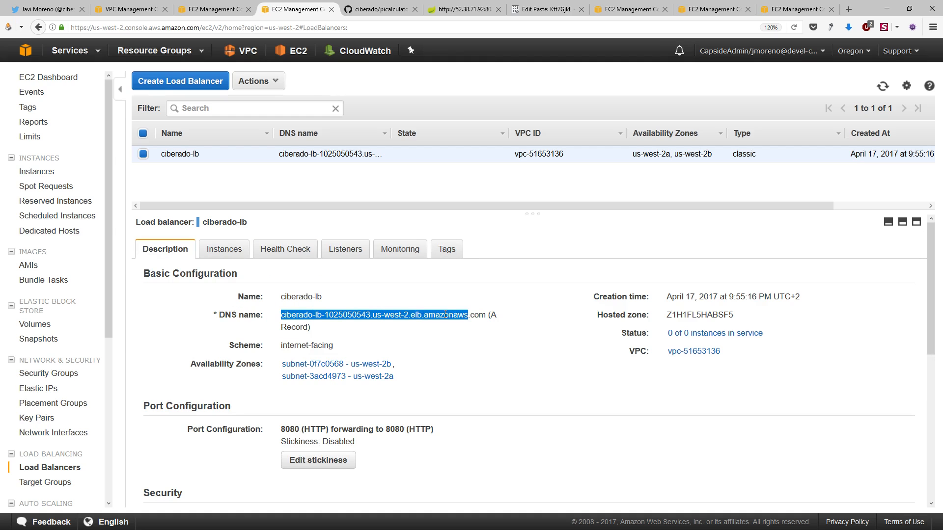
left_click(339, 253)
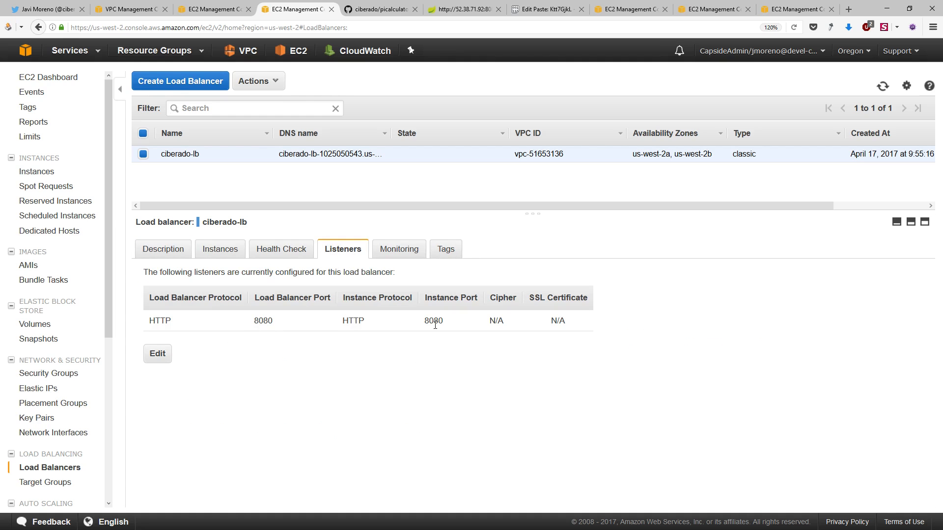
left_click(290, 261)
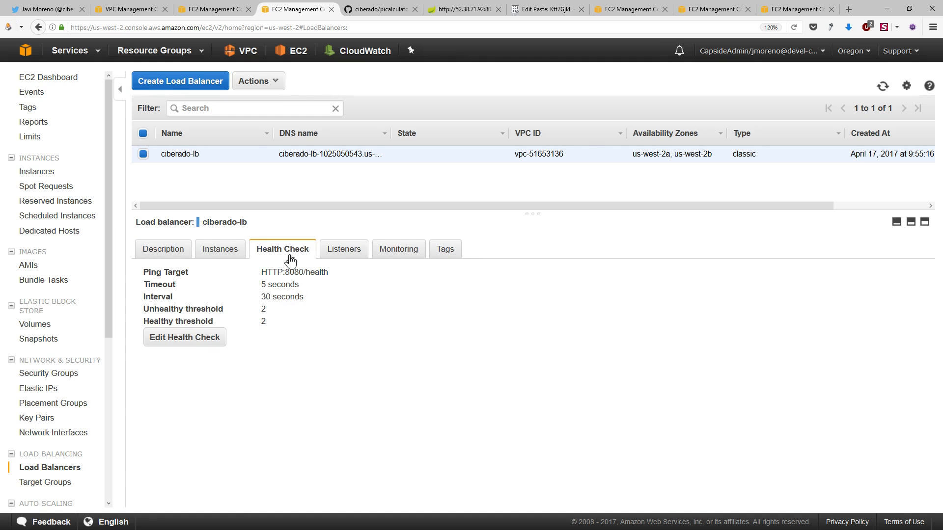
left_click(164, 251)
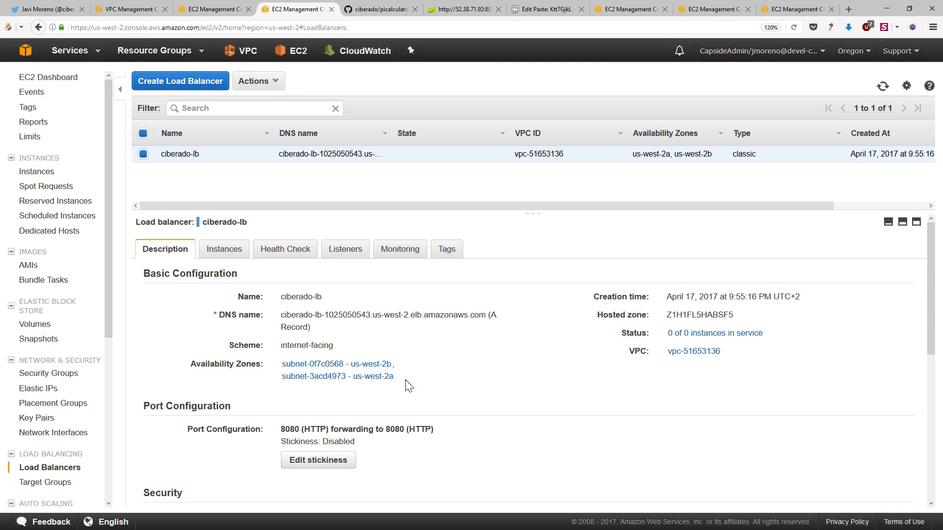
scroll(407, 373, "down", 4)
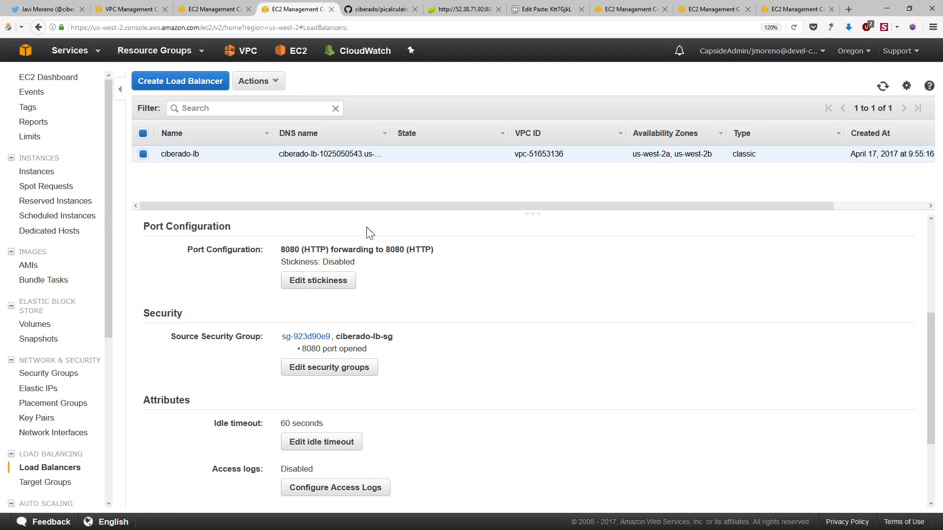
Examine the picalculator repository's release on GitHub and the running web service's /health response.
left_click(377, 11)
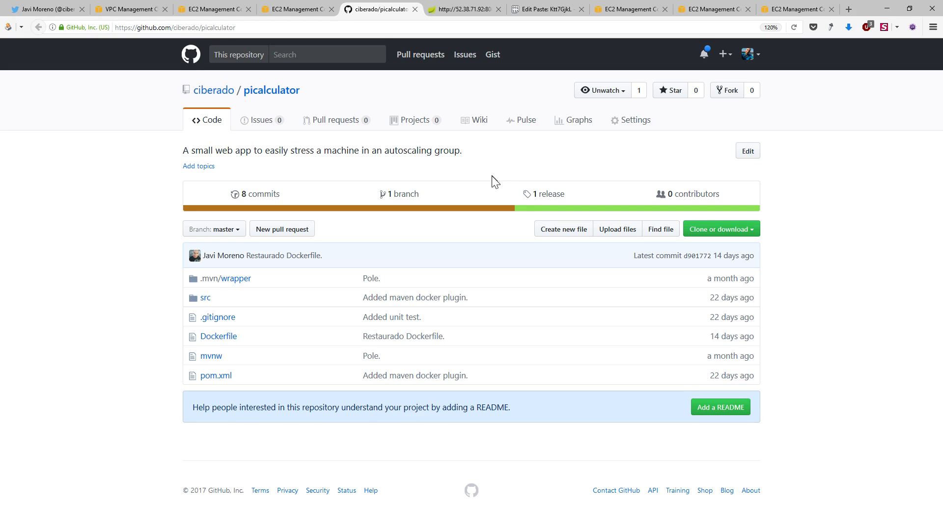
left_click(568, 195)
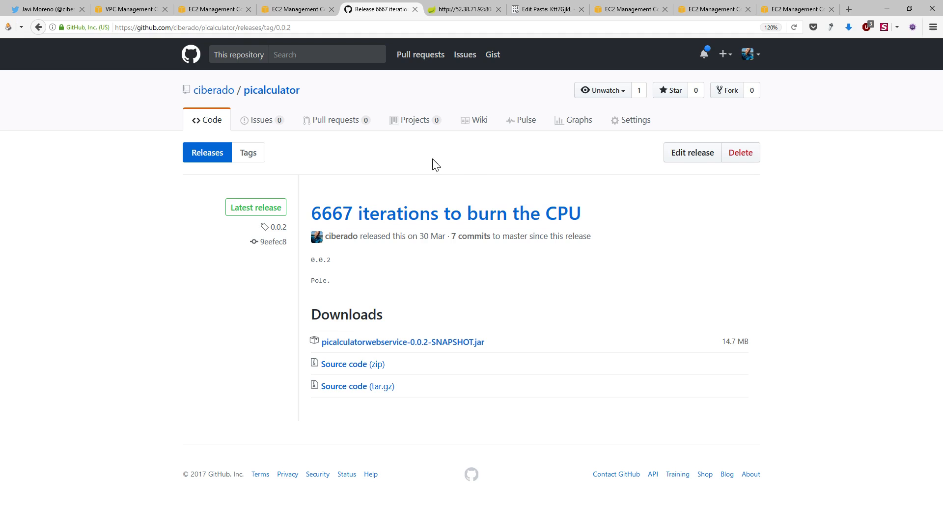
left_click(463, 11)
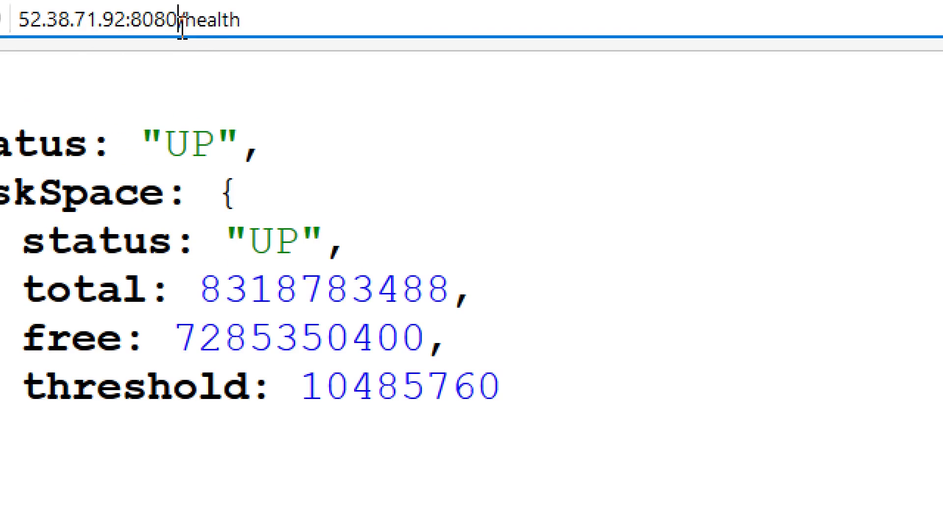
left_click_drag(181, 27, 364, 15)
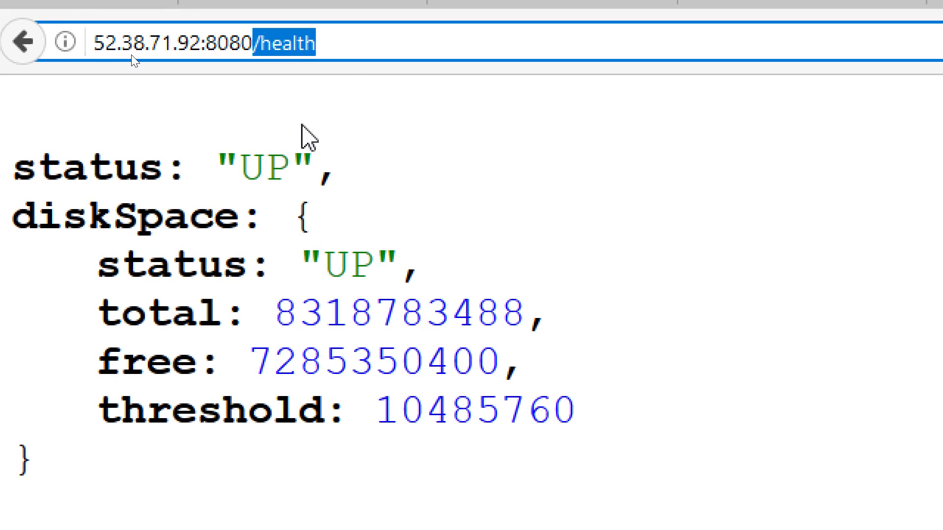
left_click(310, 137)
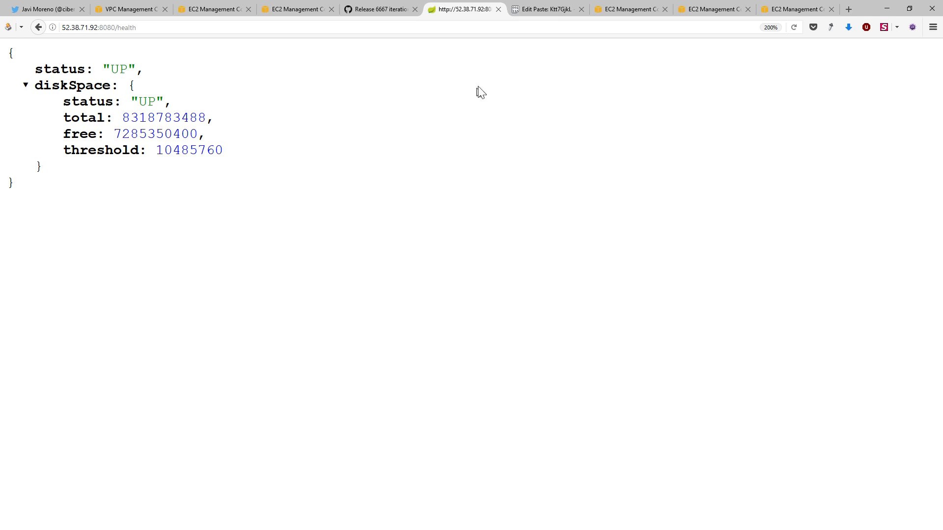
From the account's public paste list on Pastebin, open "AWS: Launch pi calculator user data" and select its entire raw script.
left_click(542, 12)
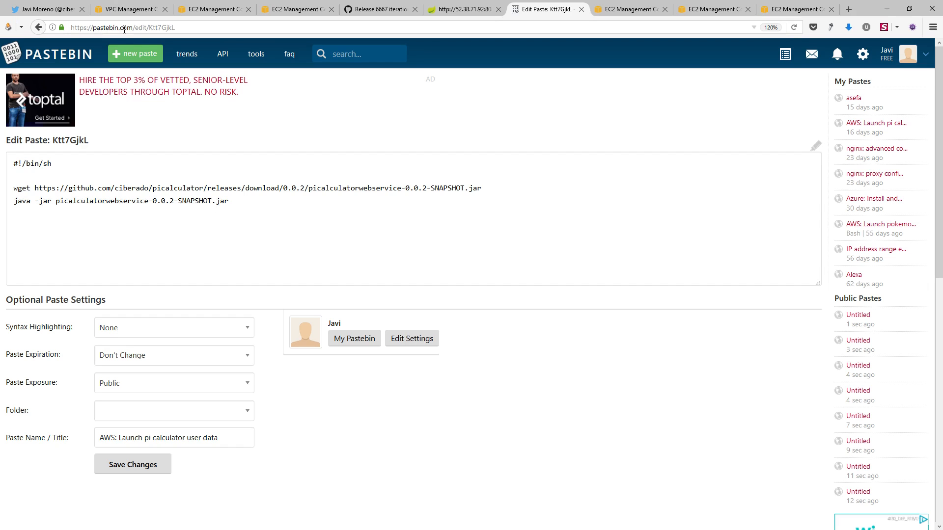
left_click_drag(133, 28, 207, 30)
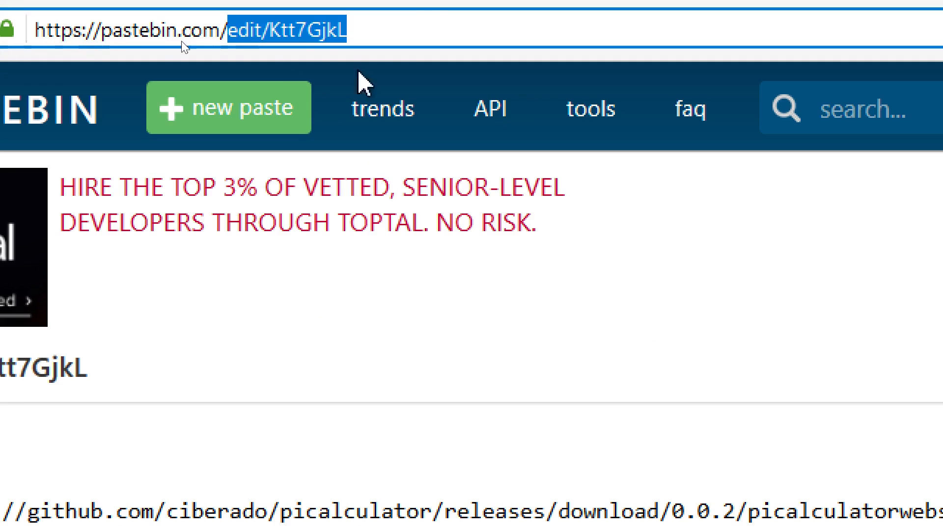
type("u/")
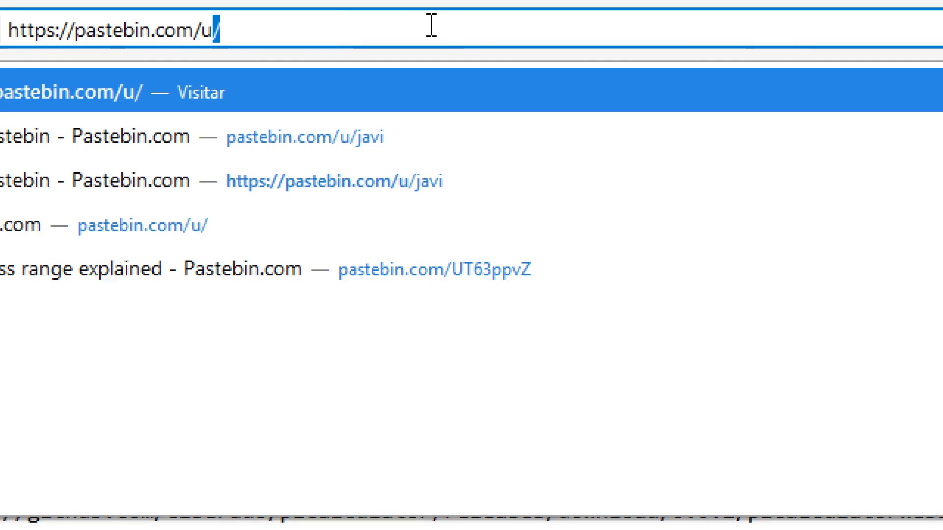
type("javi")
key("Return")
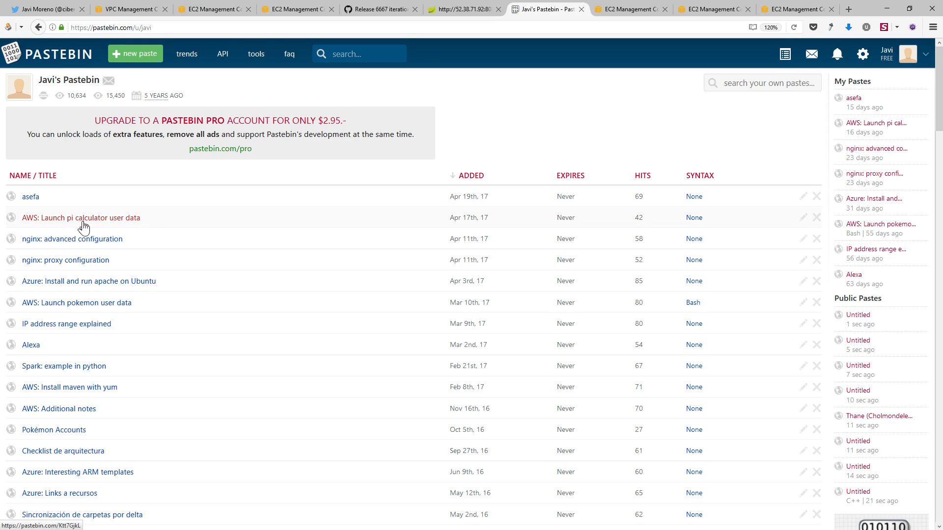
left_click(106, 220)
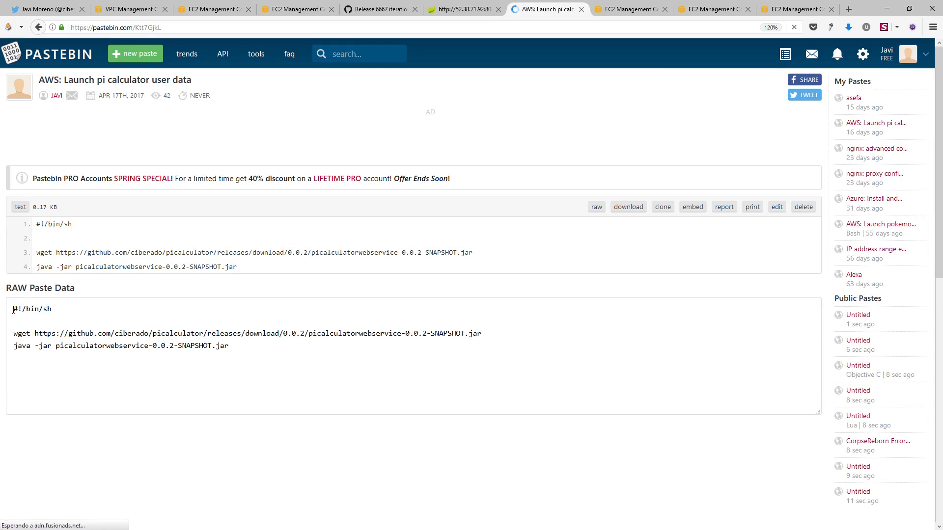
left_click_drag(13, 310, 237, 353)
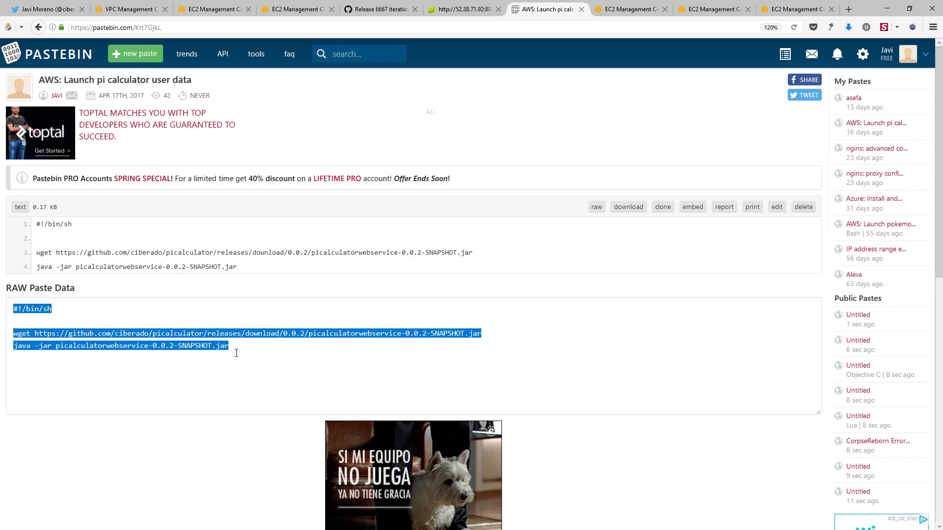
Start a new launch configuration in the EC2 console based on Amazon Linux AMI 2017.03.0 (HVM), SSD Volume Type.
left_click(634, 11)
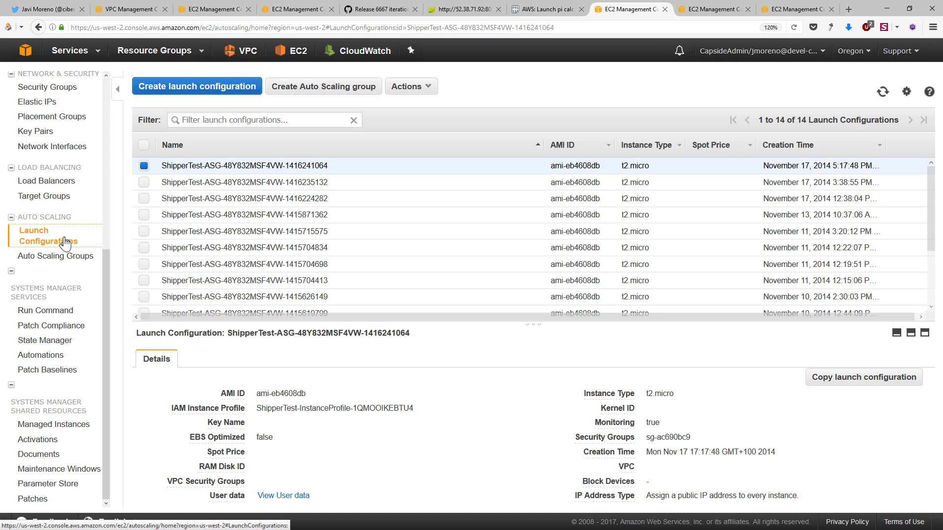
left_click(219, 88)
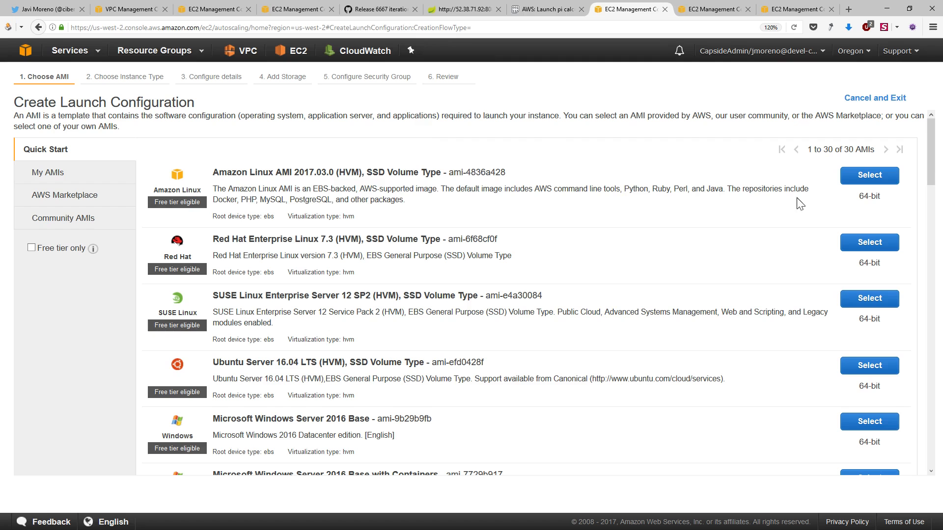
left_click(864, 178)
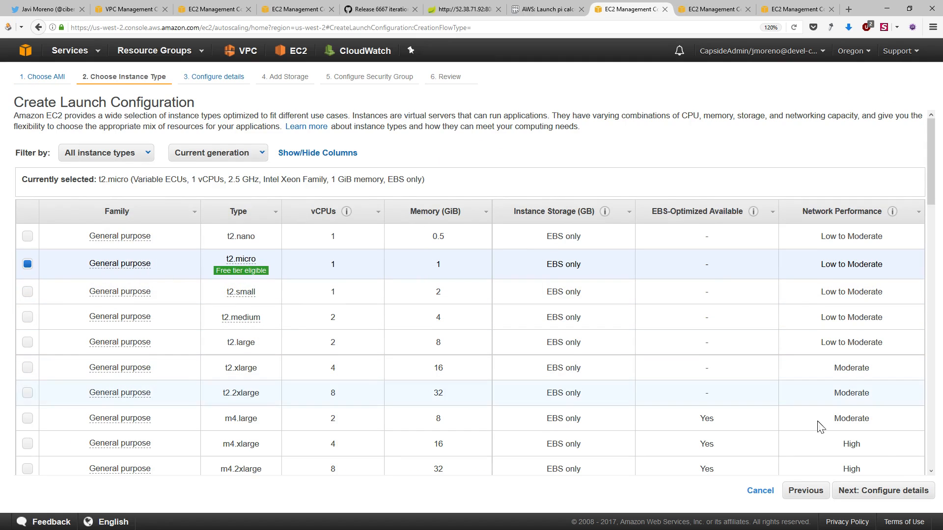
Accept the t2.micro instance type and name the launch configuration picalculator-lc.
left_click(866, 491)
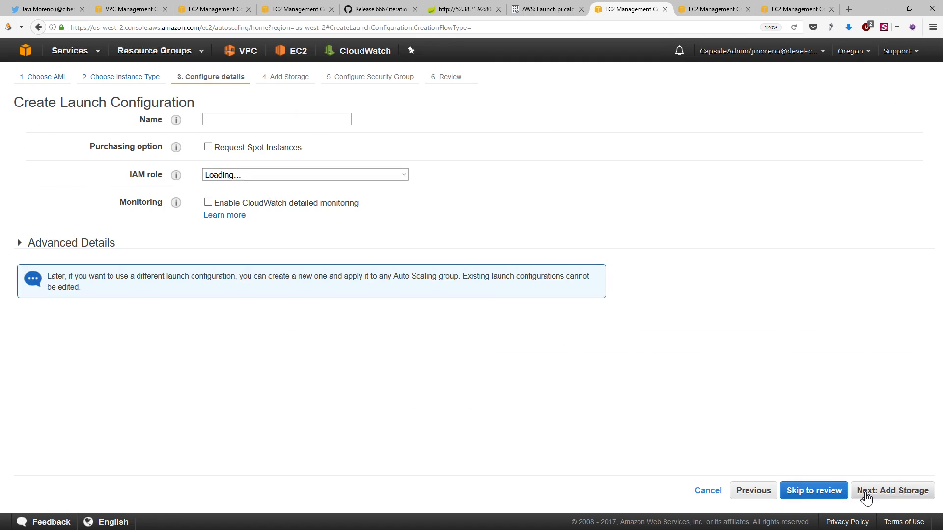
left_click(278, 121)
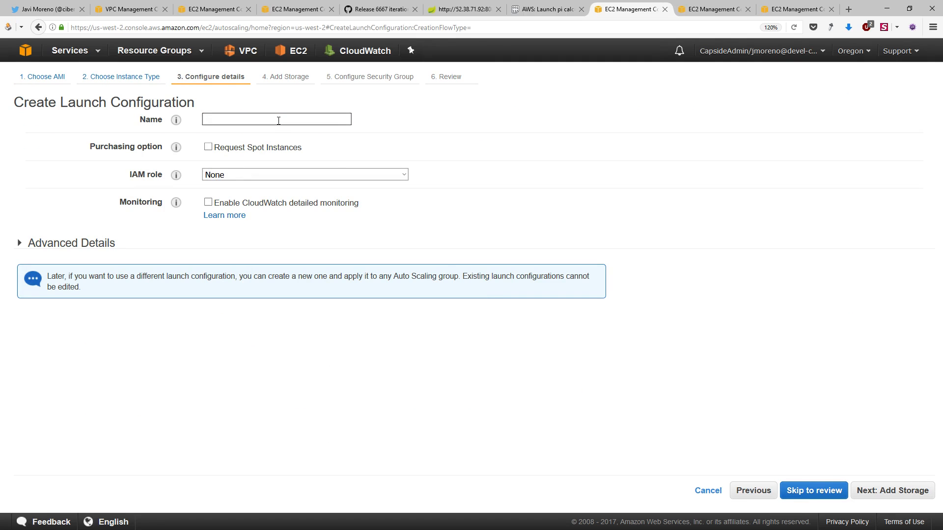
type("pokemon-lc")
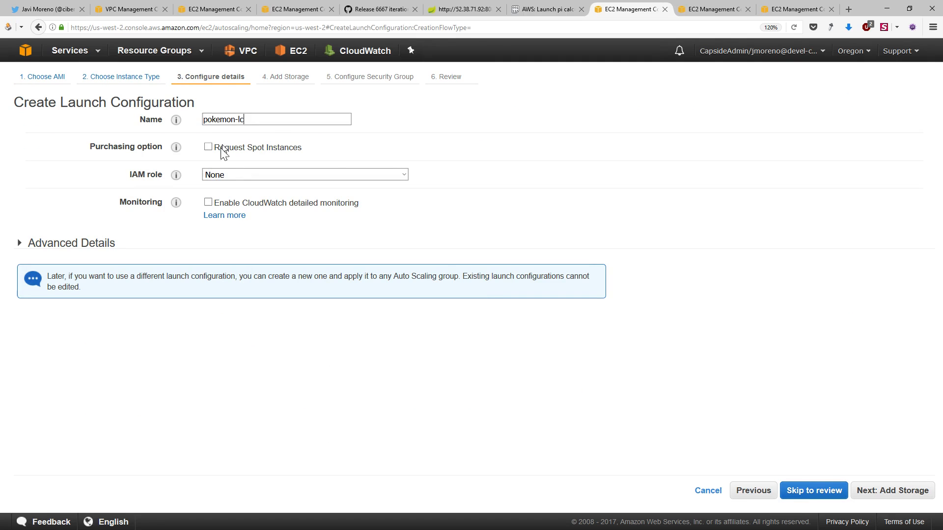
triple_click(262, 121)
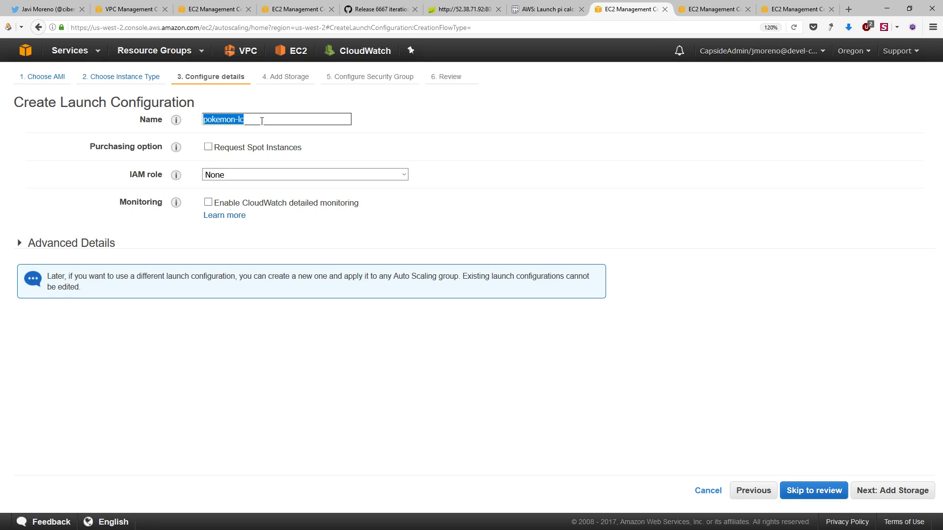
type("pi-lc")
key("BackSpace")
key("BackSpace")
key("BackSpace")
type("calculator-lc")
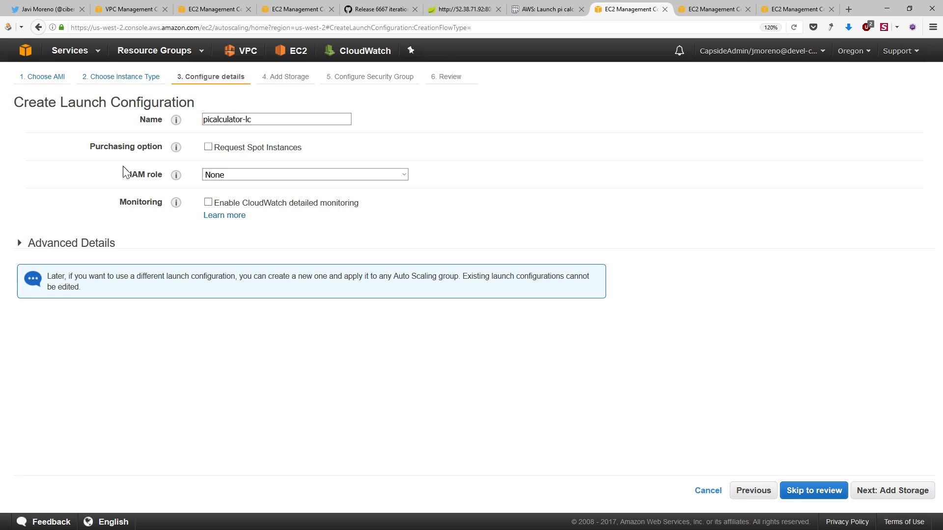
Enable CloudWatch detailed monitoring and enter the copied script that downloads and runs picalculatorwebservice-0.0.2-SNAPSHOT.jar as text user data.
left_click(207, 202)
left_click(90, 249)
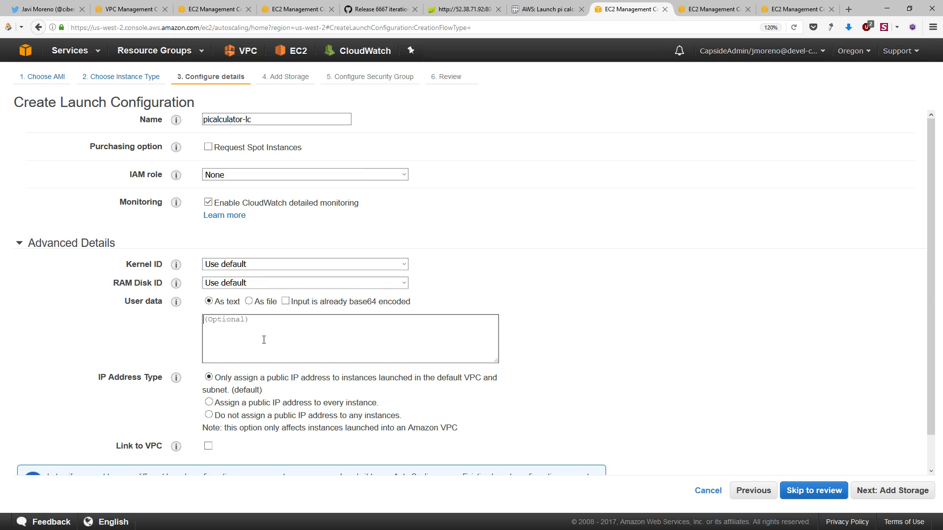
type("#!/bin/sh  wget https://github.com/ciberado/picalculator/releases/download/0.0.2/picalculatorwebservice-0.0.2-SNAPSHOT.jar java -jar picalculatorwebservice-0.0.2-SNAPSHOT.jar")
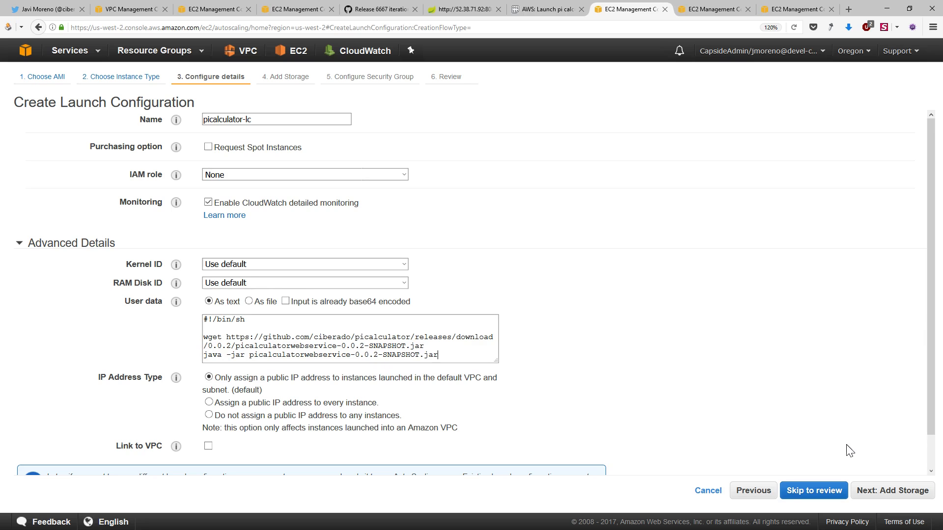
Set the launch configuration's IP address type to assign a public IP address to every instance.
left_click(899, 492)
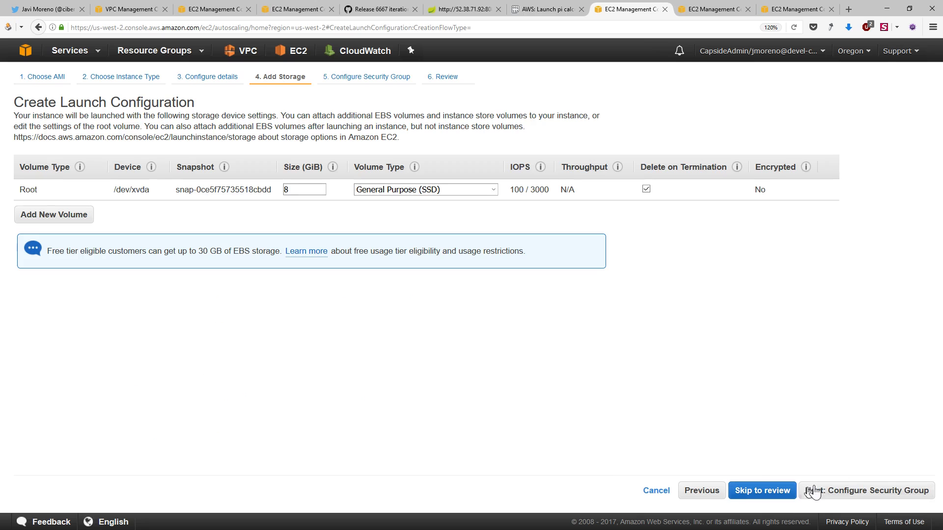
left_click(702, 491)
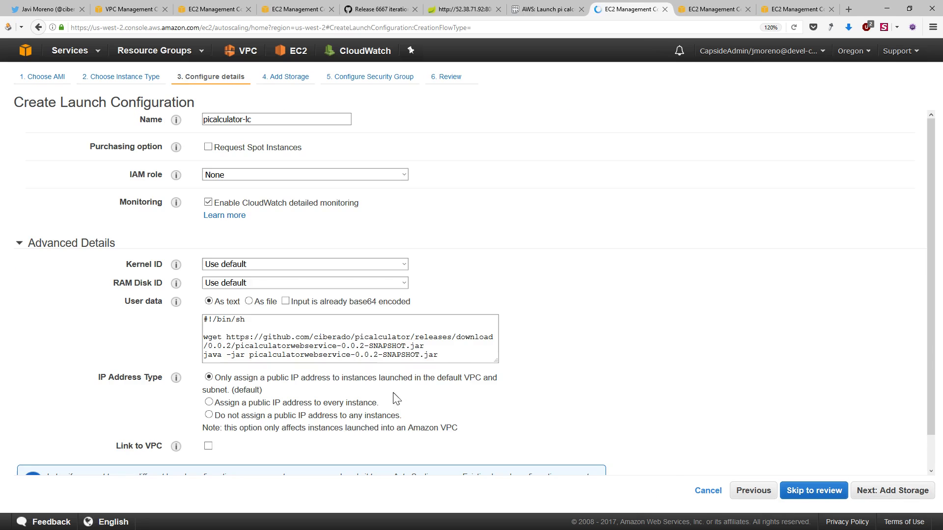
scroll(347, 382, "down", 1)
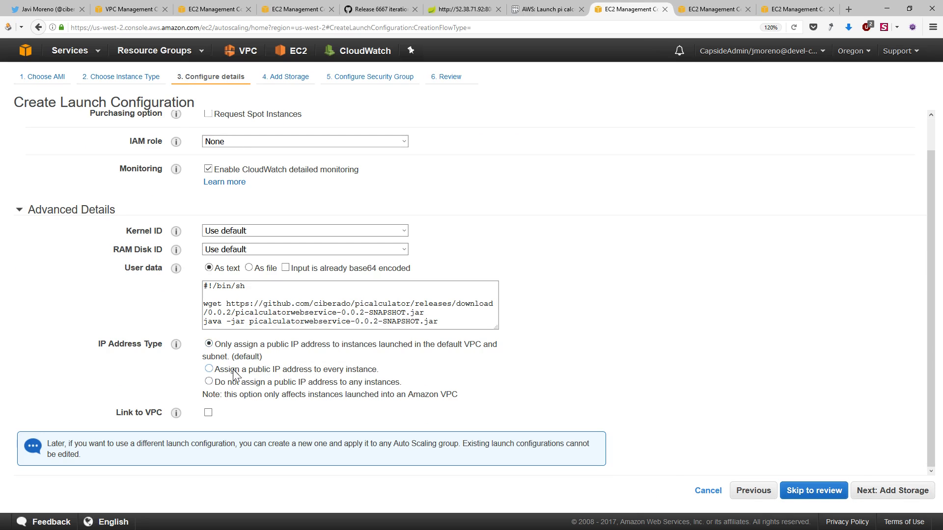
left_click(211, 369)
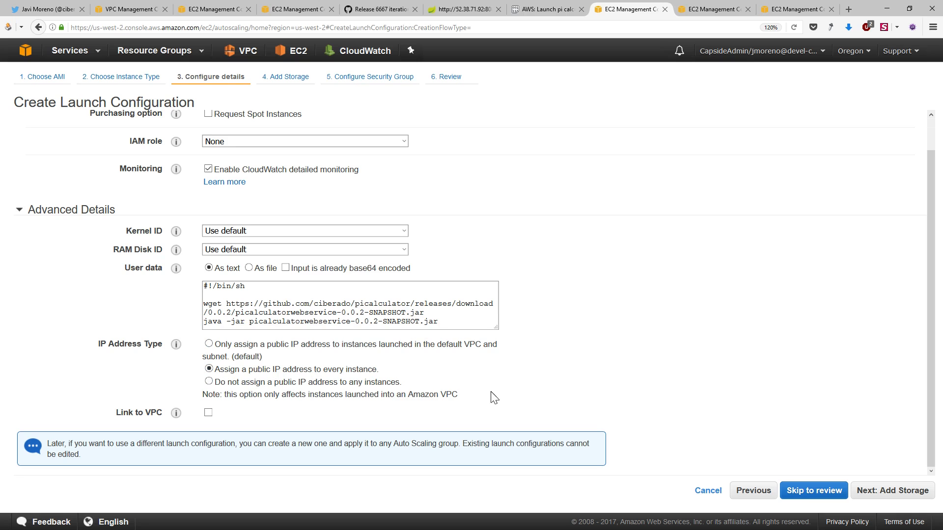
Accept the default 8 GiB General Purpose SSD root volume and assign the existing security groups admin-sg and fleet-sg.
left_click(904, 492)
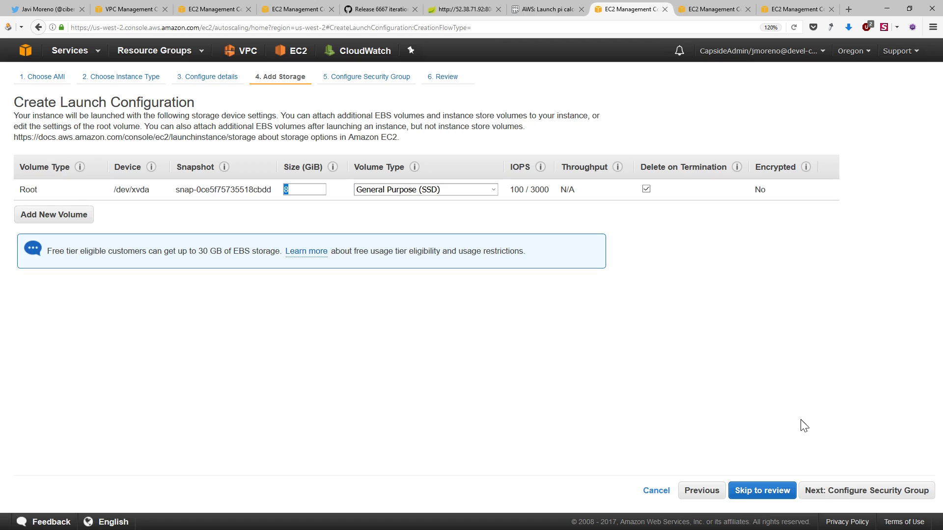
left_click(844, 498)
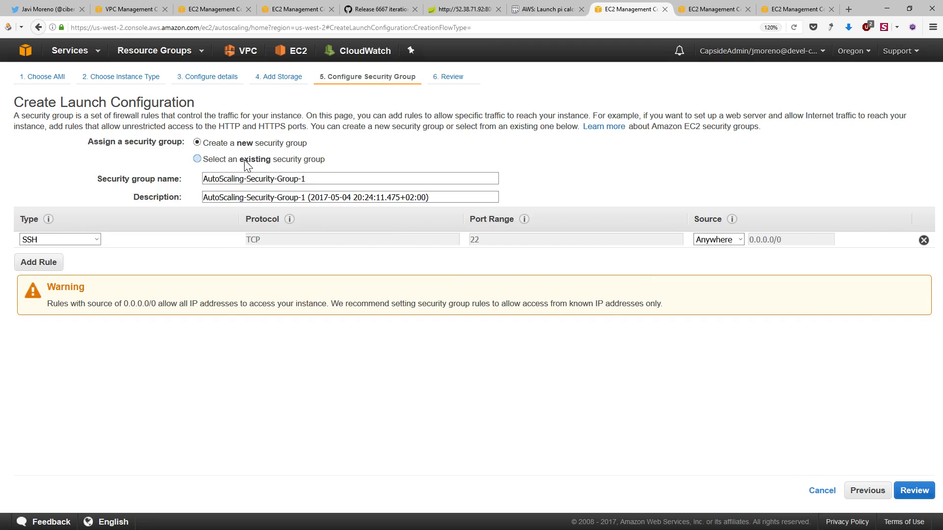
left_click(244, 160)
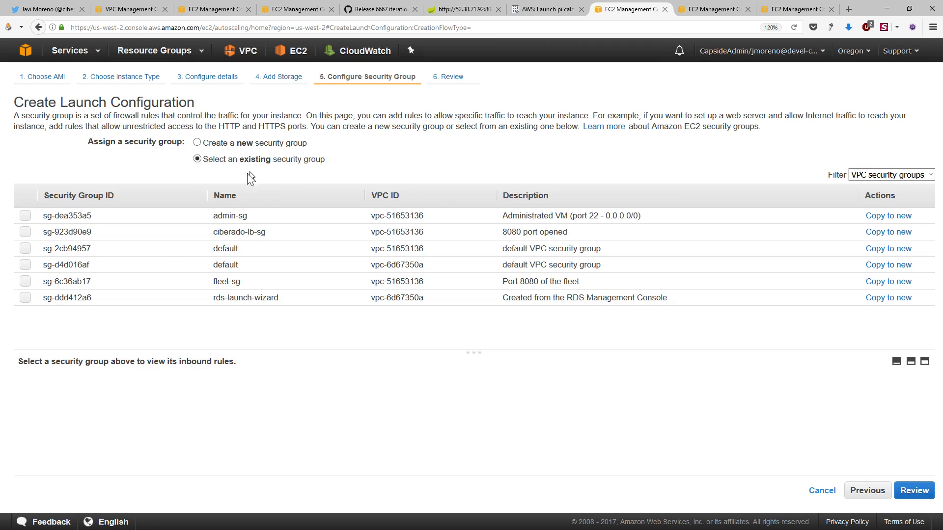
left_click(25, 216)
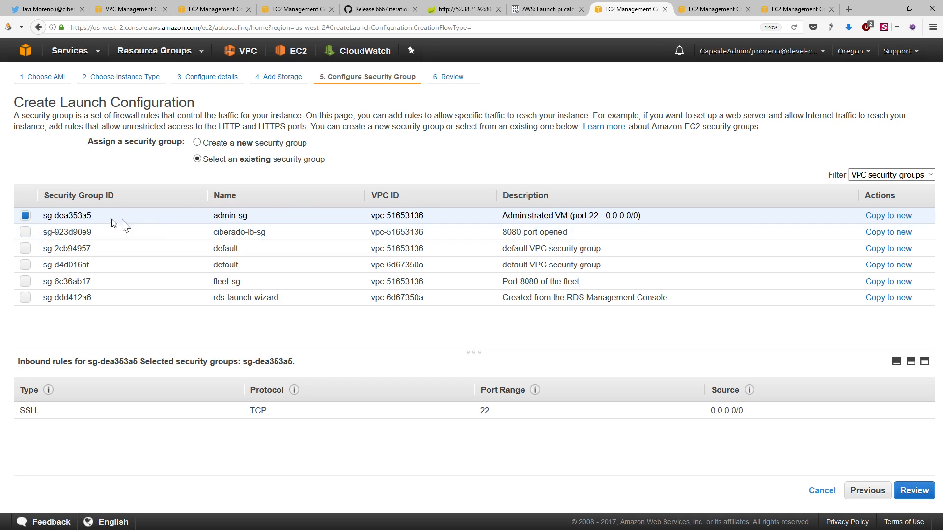
left_click(26, 283)
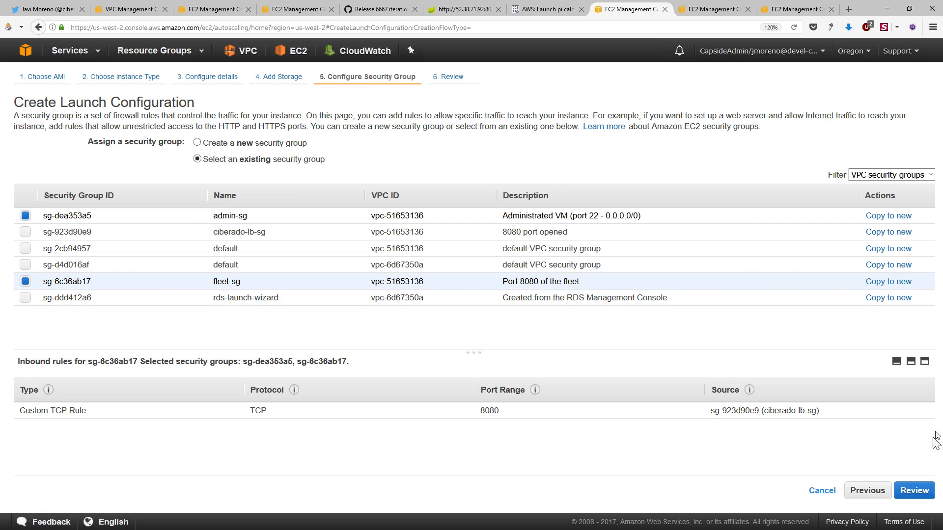
left_click(914, 490)
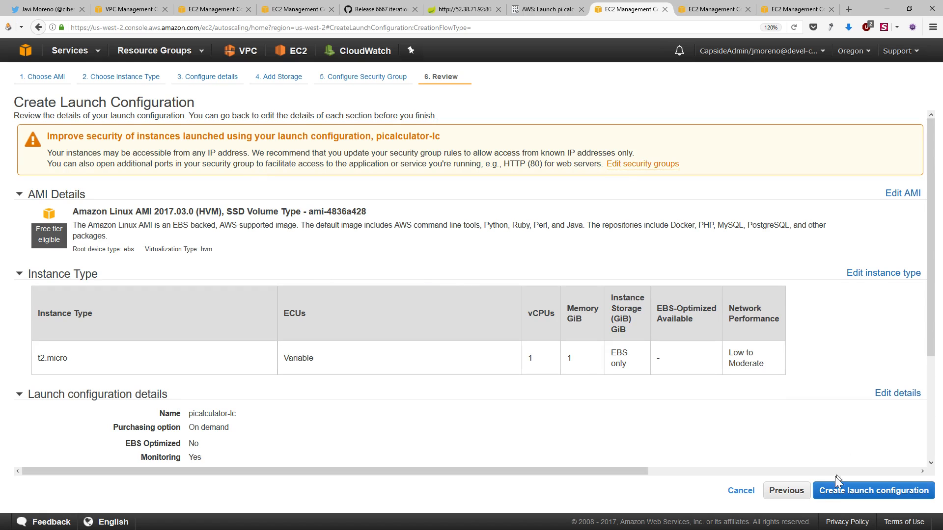
Create the launch configuration with the existing key pair ciberado-bts, acknowledging access to its private key file.
left_click(827, 492)
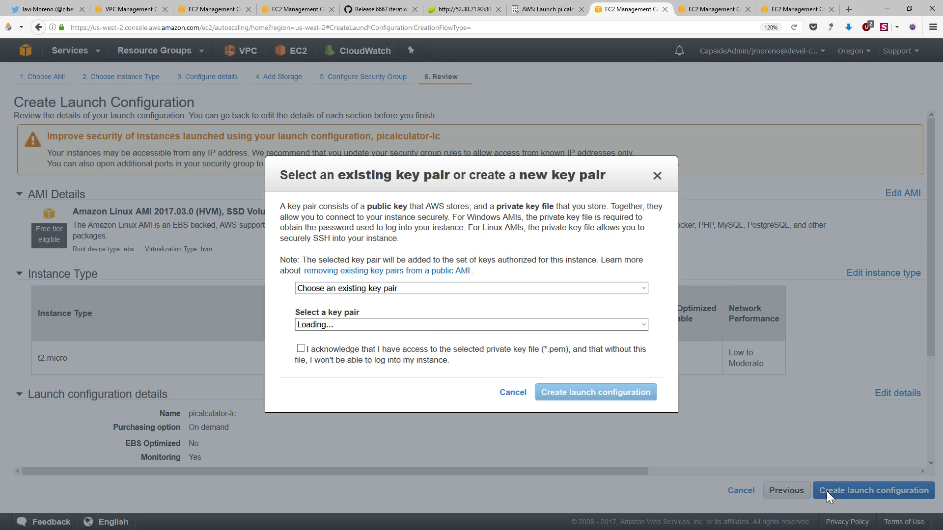
left_click(332, 353)
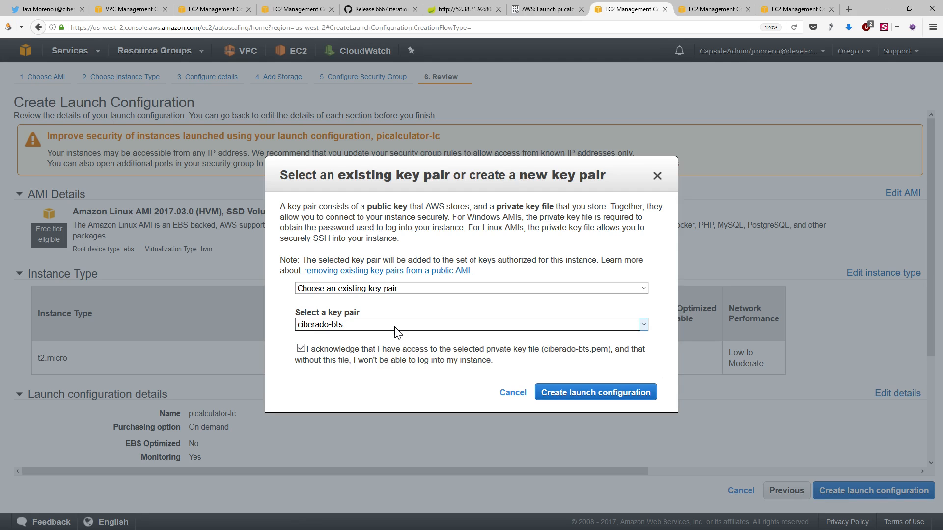
left_click(607, 402)
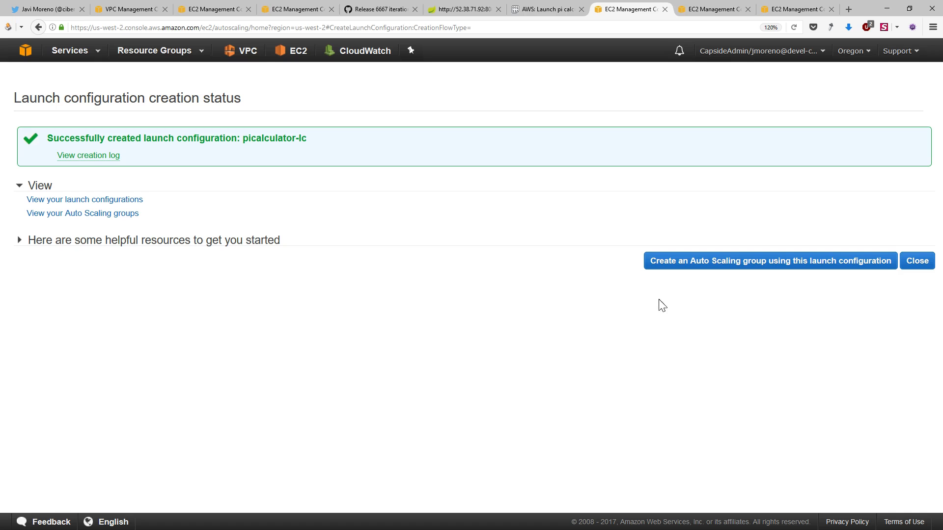
Start a new Auto Scaling group from the existing launch configuration picalculator-lc.
left_click(705, 10)
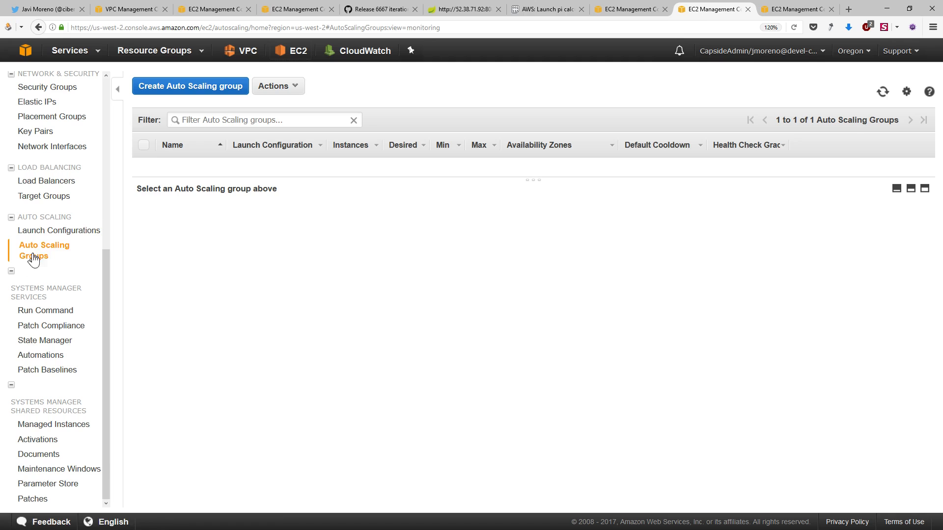
left_click(199, 90)
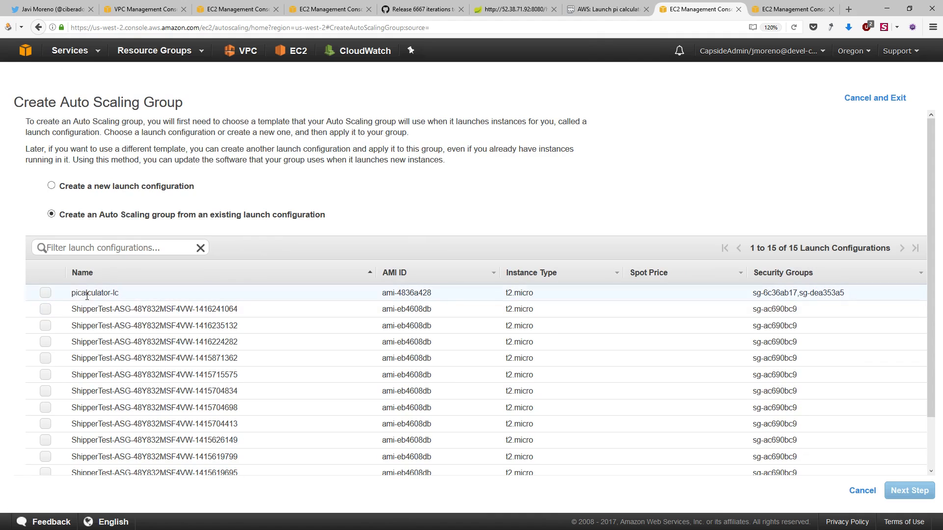
left_click(45, 292)
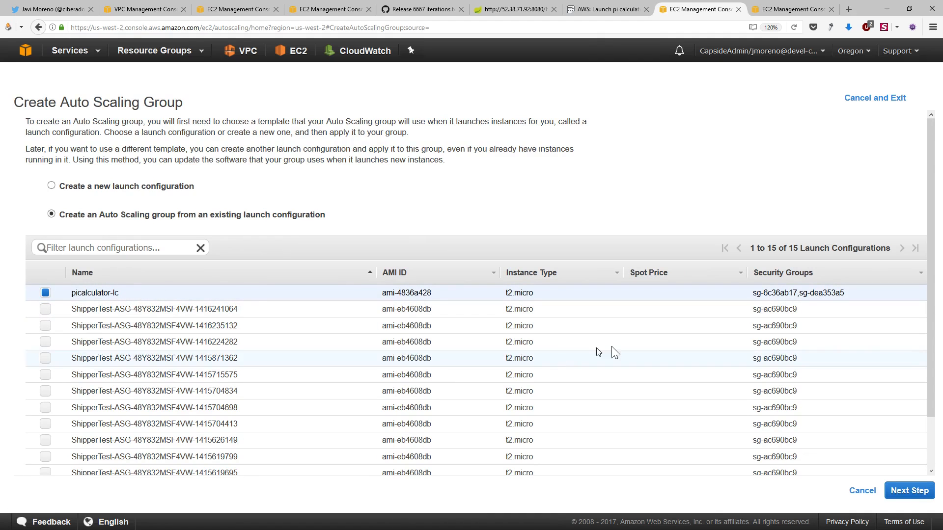
left_click(905, 492)
Name the Auto Scaling group picalculator-bts-asg and keep its starting size at 1 instance.
left_click(303, 140)
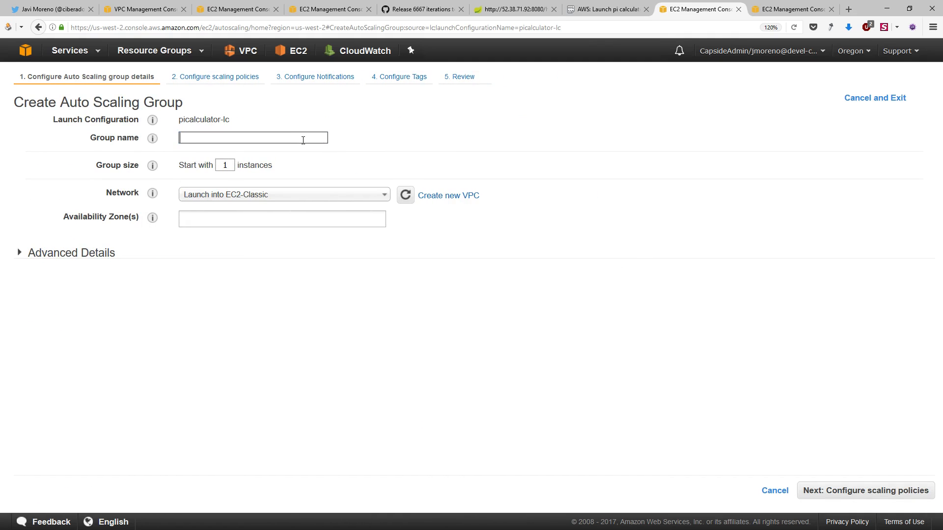
type("picalculator-bts-asg")
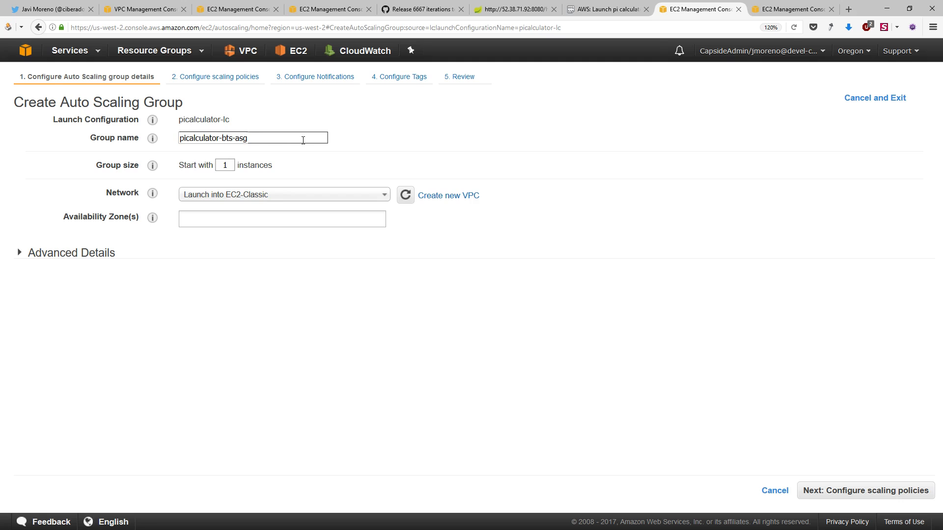
double_click(230, 166)
Place the group in the ciberad-bts VPC (10.0.0.0/16) with Public subnet b (us-west-2b) and Public subnet a (us-west-2a).
left_click(274, 200)
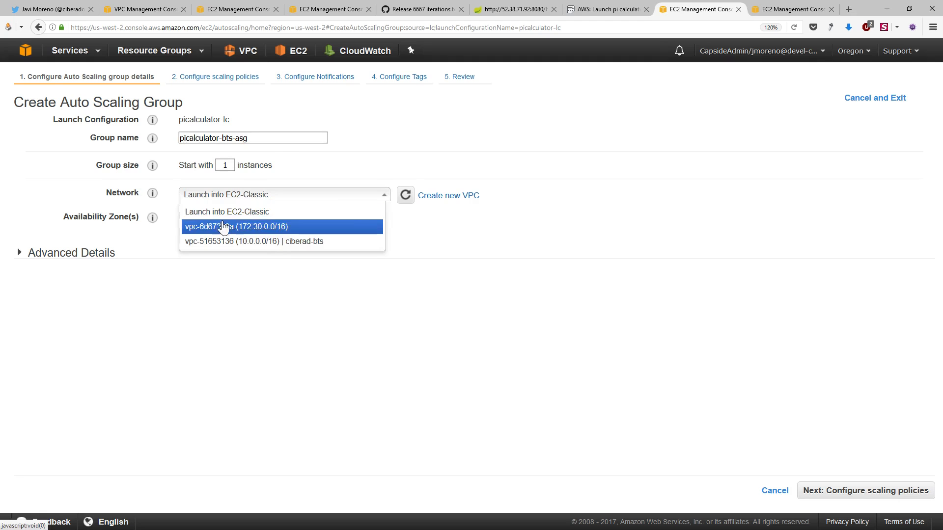
left_click(274, 241)
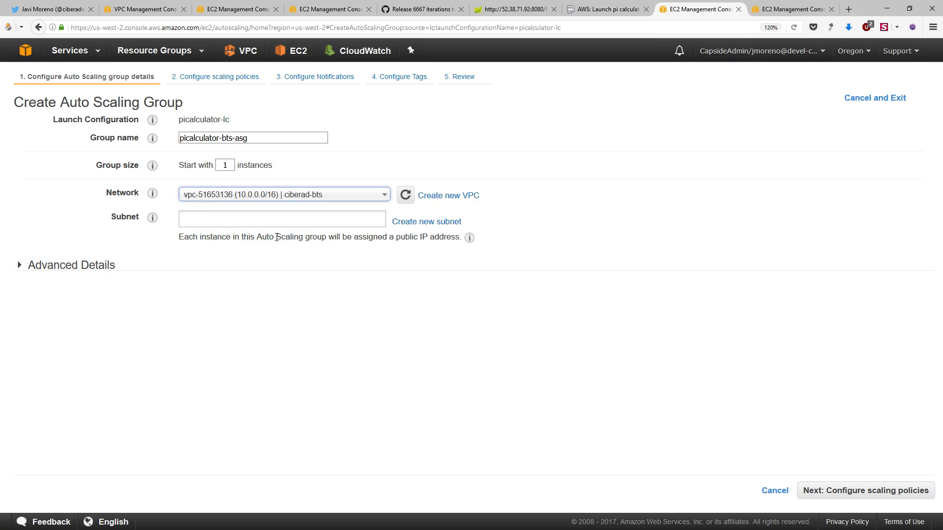
left_click(220, 217)
left_click(205, 242)
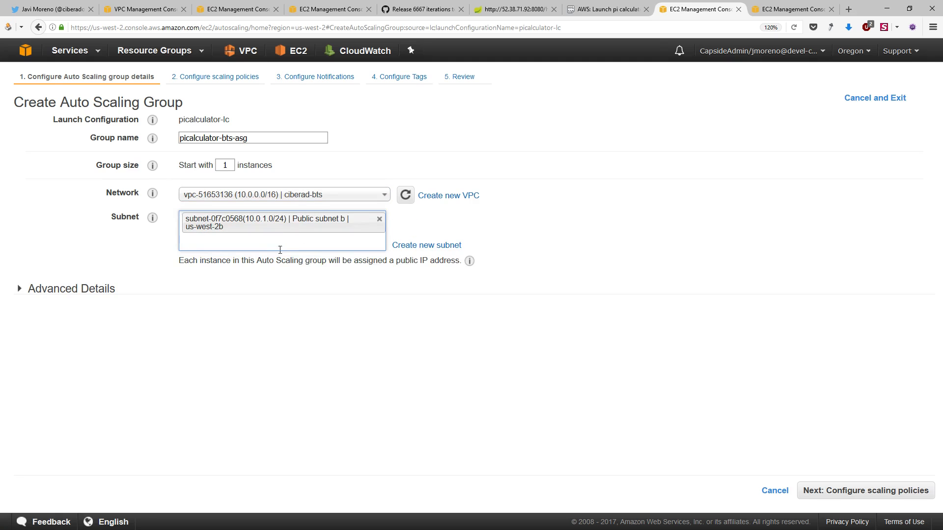
left_click(278, 244)
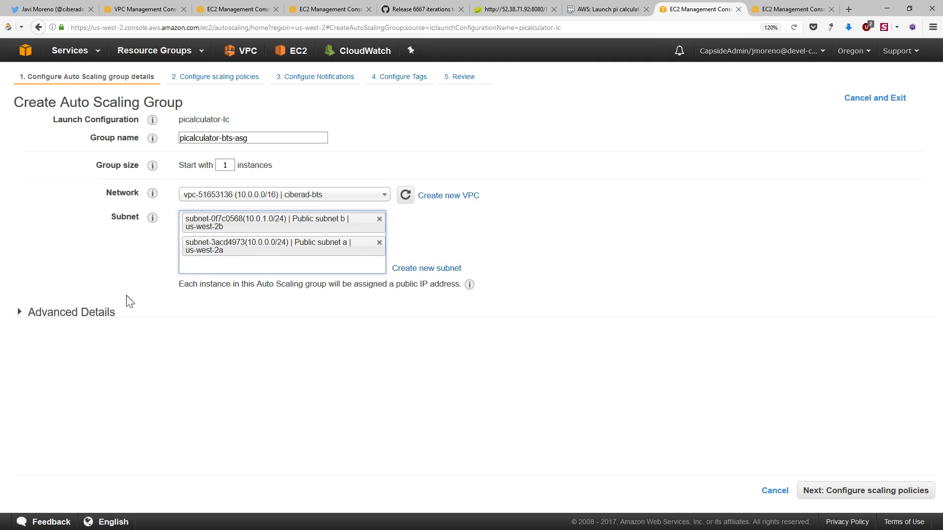
Let the group receive traffic from load balancers and attach the classic load balancer ciberado-lb.
left_click(84, 316)
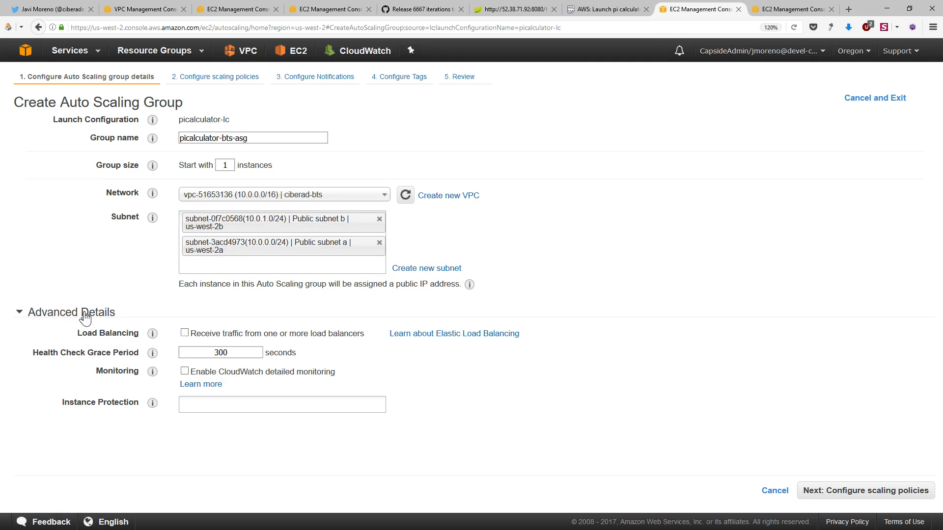
left_click(185, 334)
left_click(218, 364)
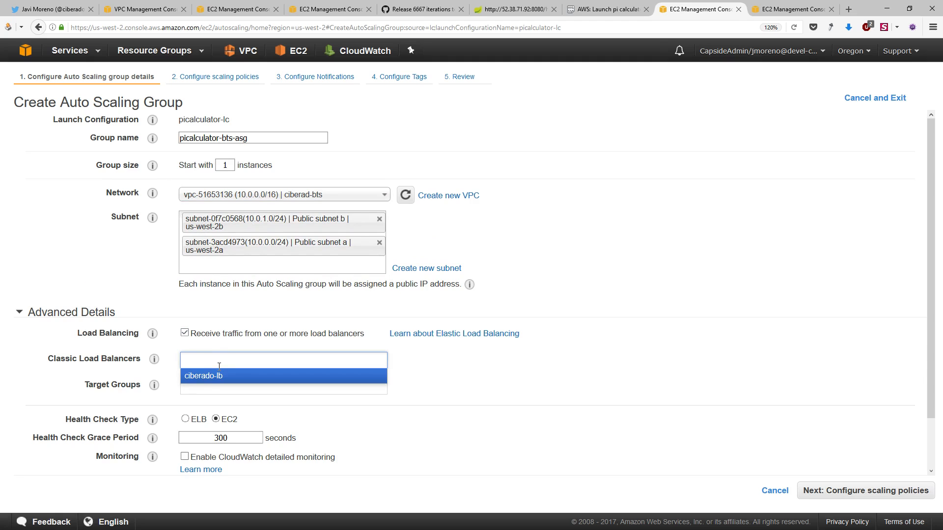
left_click(221, 376)
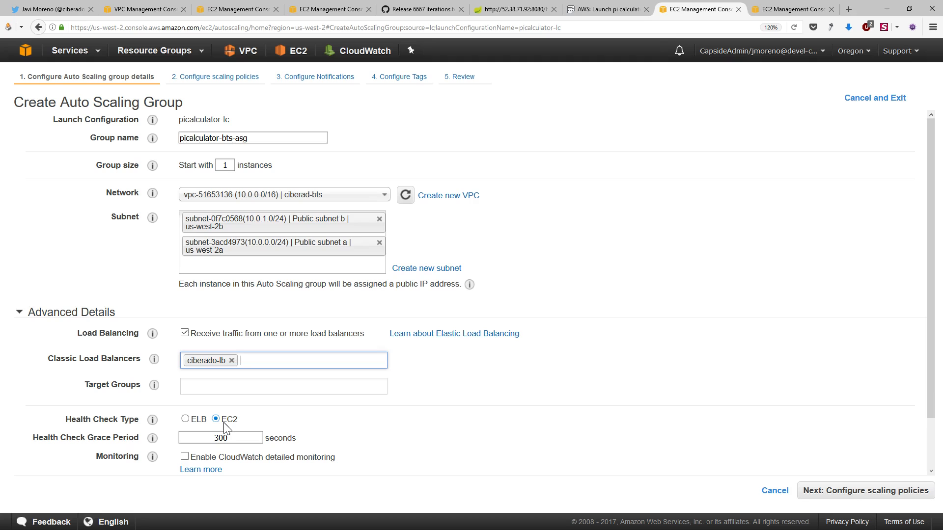
Enable CloudWatch detailed monitoring for the group, keeping the 300-second health check grace period, and continue to its scaling policies.
left_click(218, 437)
double_click(221, 438)
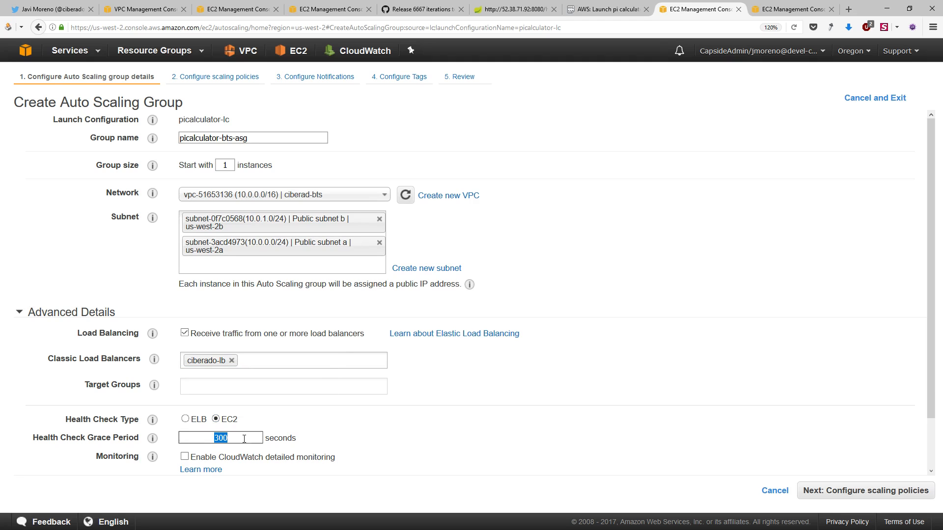
left_click(185, 458)
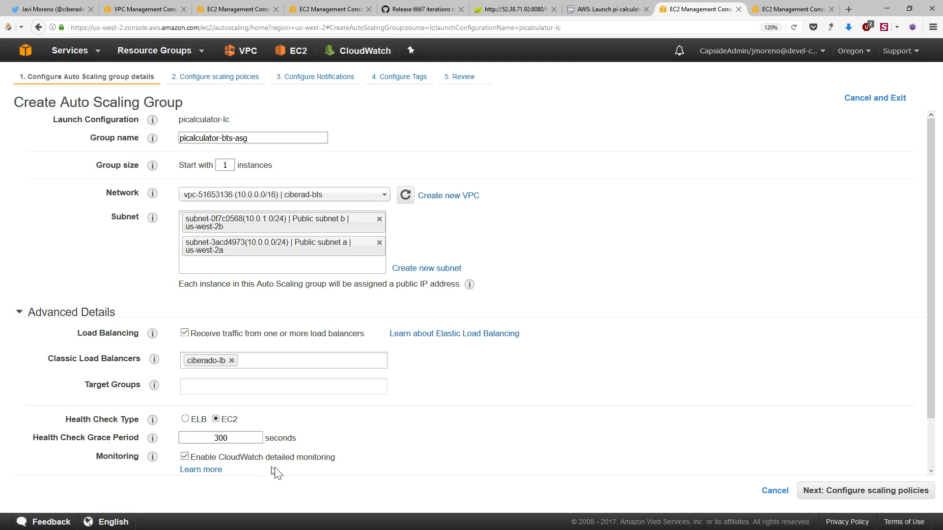
left_click(861, 491)
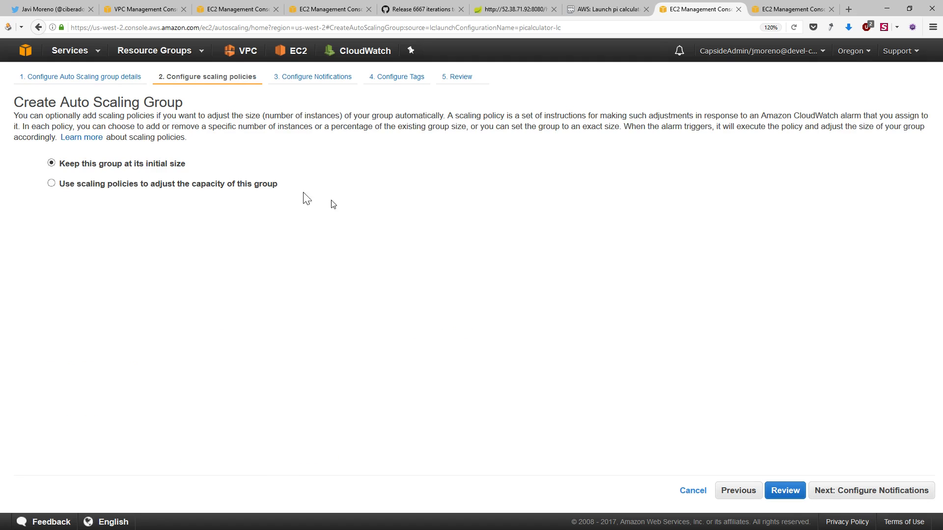
Use scaling policies to adjust the group's capacity, scaling between 1 and 2 instances.
triple_click(217, 184)
left_click(181, 186)
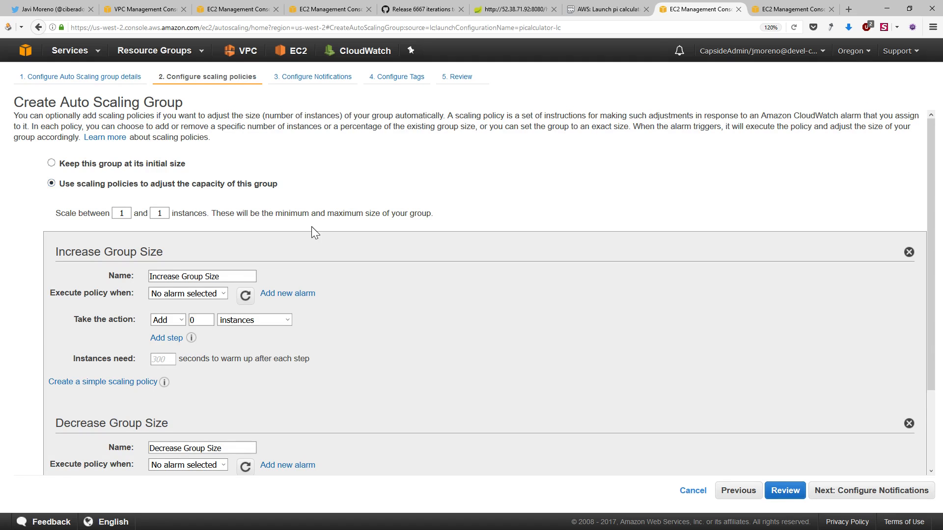
double_click(162, 213)
type("2")
double_click(125, 211)
double_click(167, 213)
Define a new alarm for the Increase Group Size policy: no notification, average CPU utilization >= 66 percent for 1 period of 1 minute.
scroll(183, 227, "down", 1)
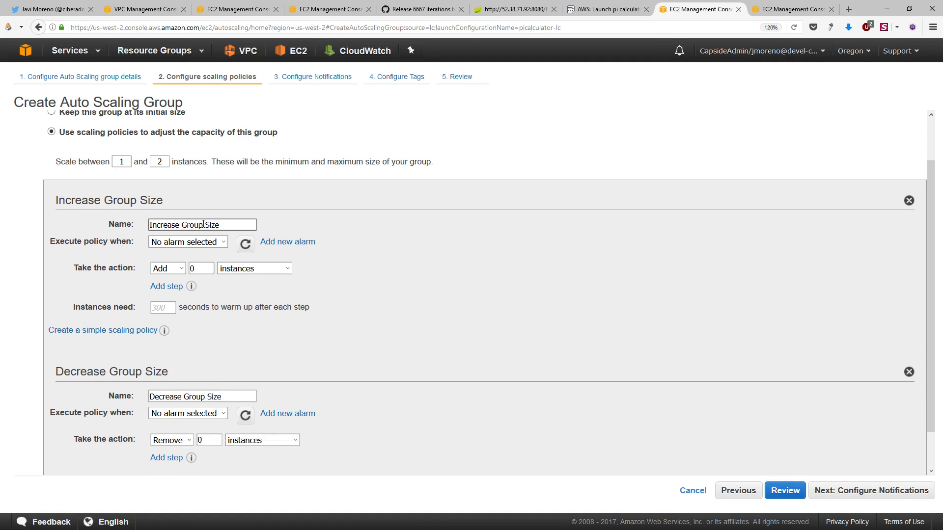
scroll(100, 205, "down", 1)
mouse_move(101, 205)
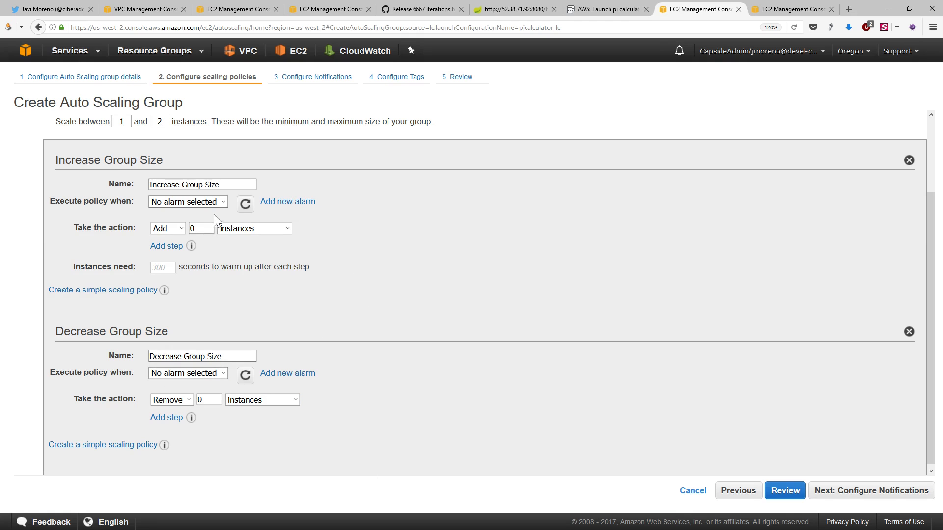
left_click(303, 208)
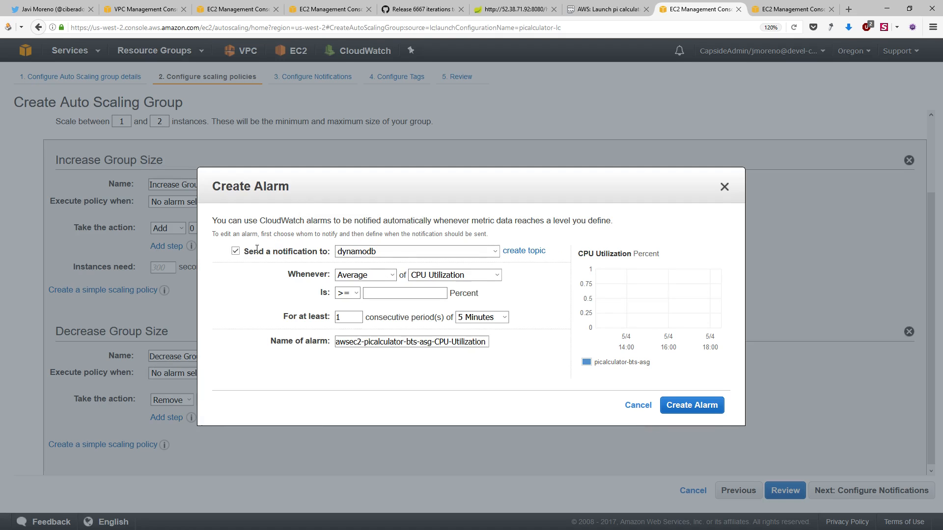
left_click(235, 251)
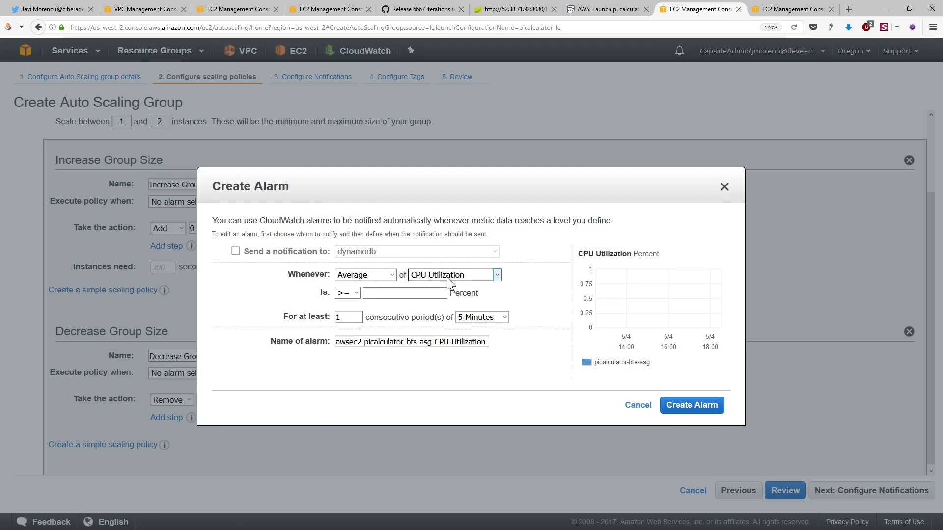
left_click(396, 297)
type("66")
left_click(350, 318)
left_click(479, 317)
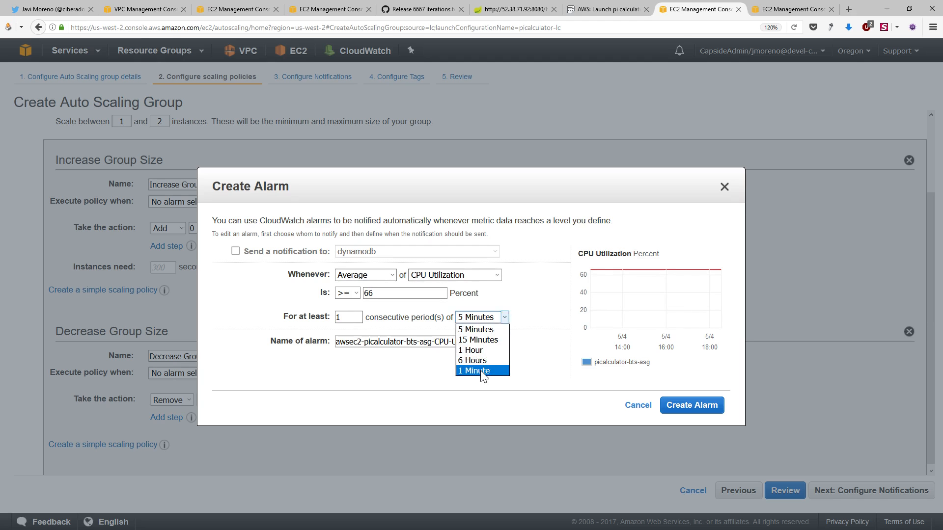
left_click(480, 371)
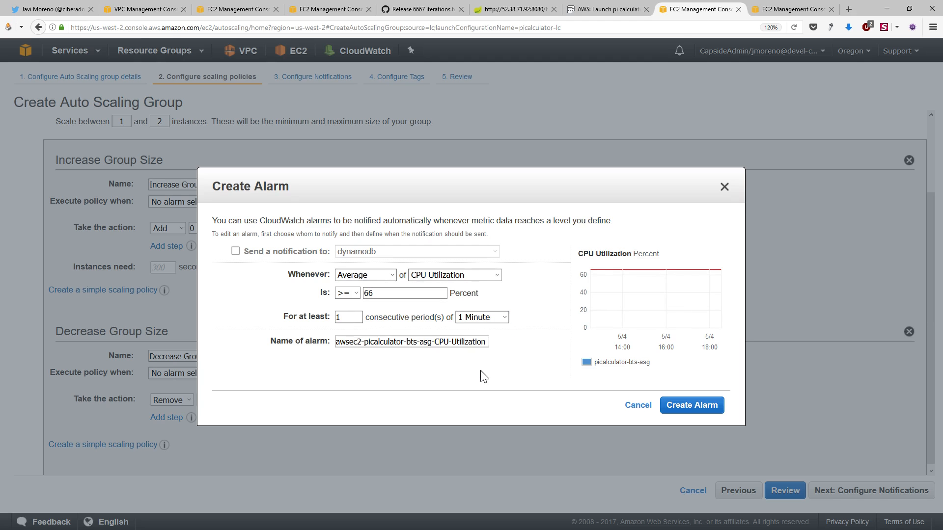
Keep awsec2-picalculator-bts-asg-CPU-Utilization as the alarm's name and create the alarm.
left_click(466, 342)
key("Left")
key("Left")
key("Left")
key("Left")
key("Left")
key("Left")
key("Left")
key("Left")
key("Left")
key("Left")
key("Left")
key("Left")
key("Left")
key("Left")
key("Left")
key("Left")
key("Left")
key("Left")
key("Left")
key("Left")
key("ctrl+a")
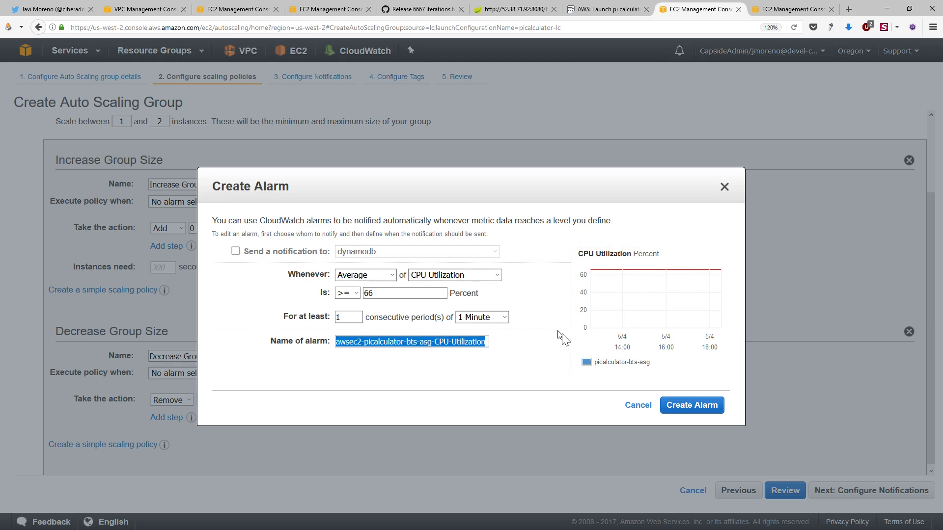
left_click(693, 406)
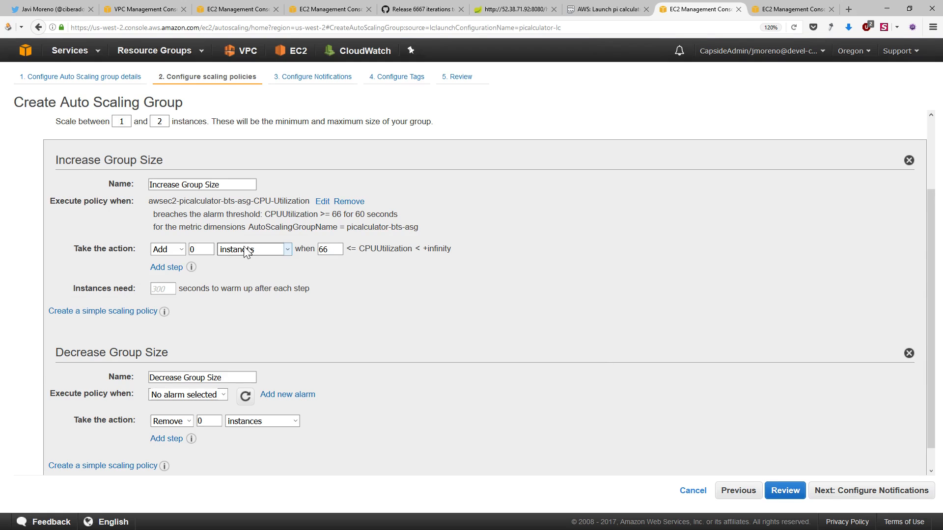
Make the Increase Group Size policy add 1 instance, with 180 seconds of warm-up after each step.
double_click(200, 249)
type("1")
key("Tab")
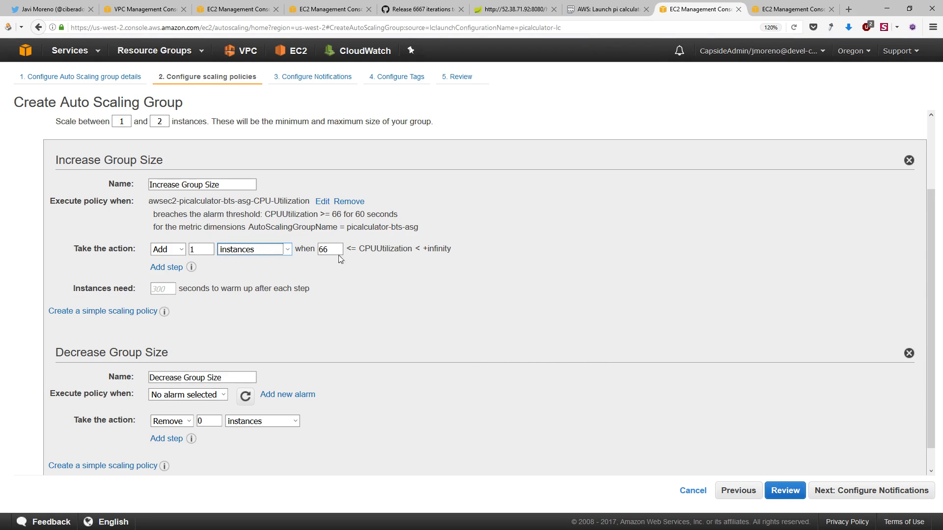
double_click(381, 247)
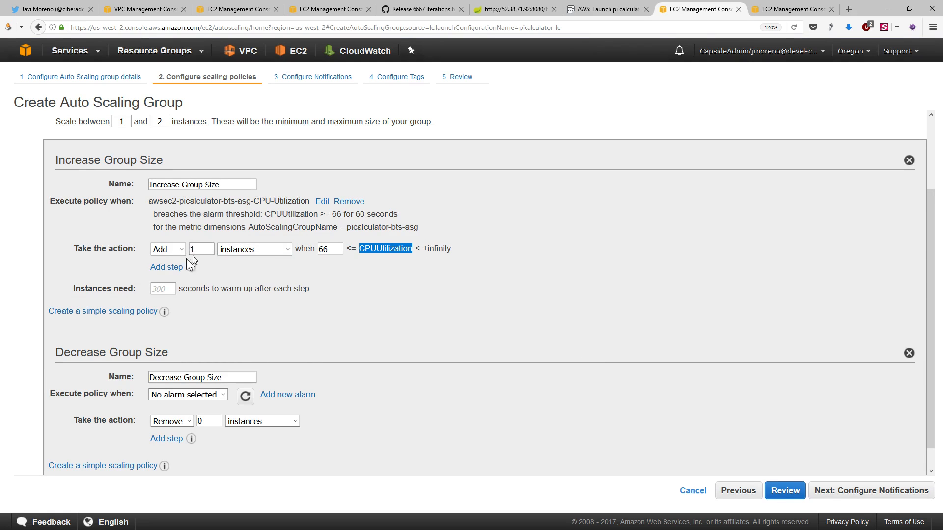
left_click(166, 287)
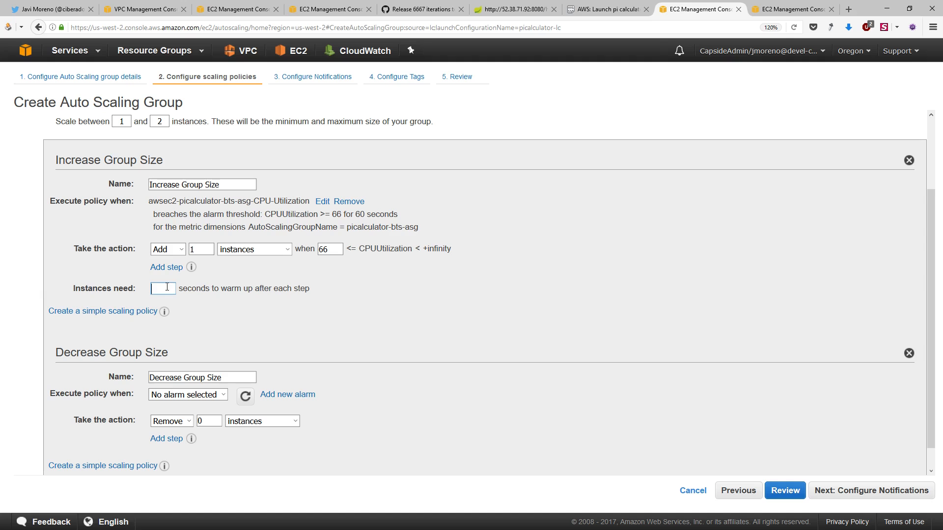
type("180")
key("Tab")
Start a new alarm for the Decrease Group Size policy without notification, for average CPU utilization <= 20 percent.
left_click(289, 396)
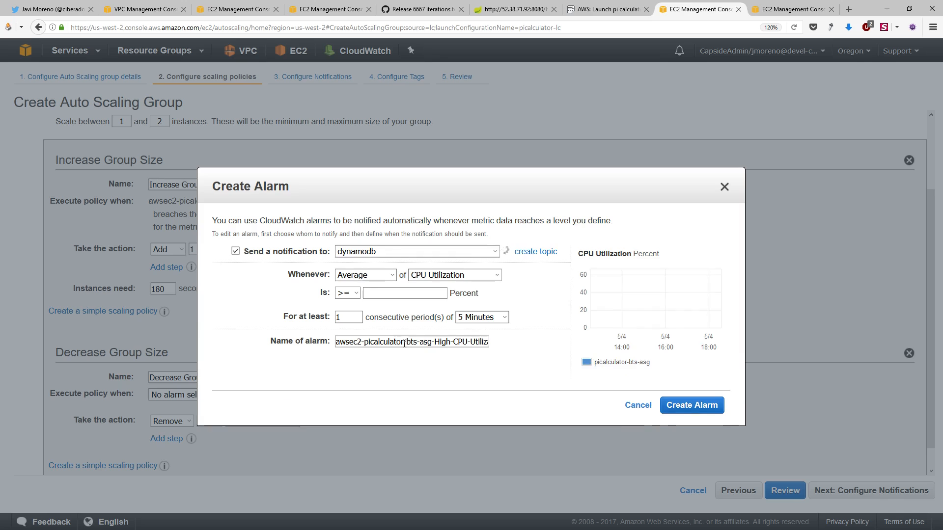
left_click(235, 251)
left_click(345, 293)
left_click(349, 338)
left_click(407, 295)
type("20")
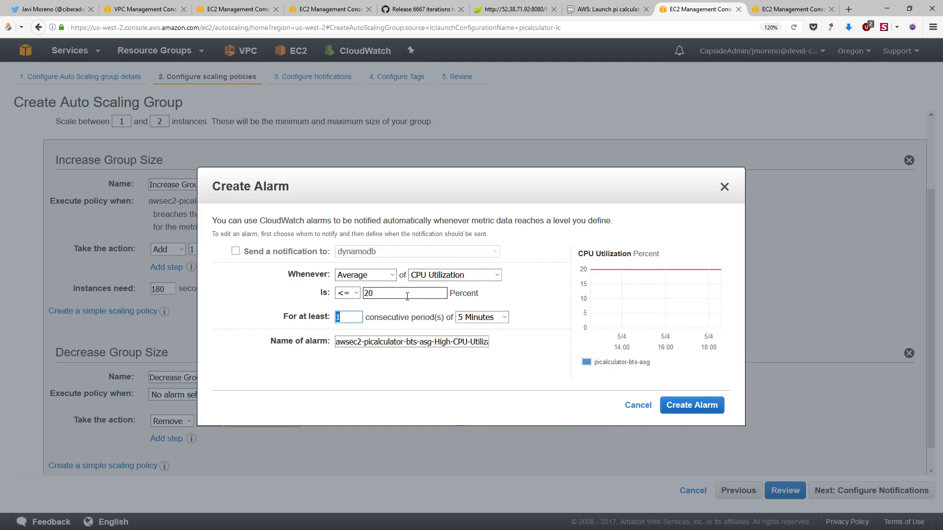
key("Tab")
Set the alarm to 2 consecutive periods of 1 minute and create it with its suggested name.
left_click(490, 318)
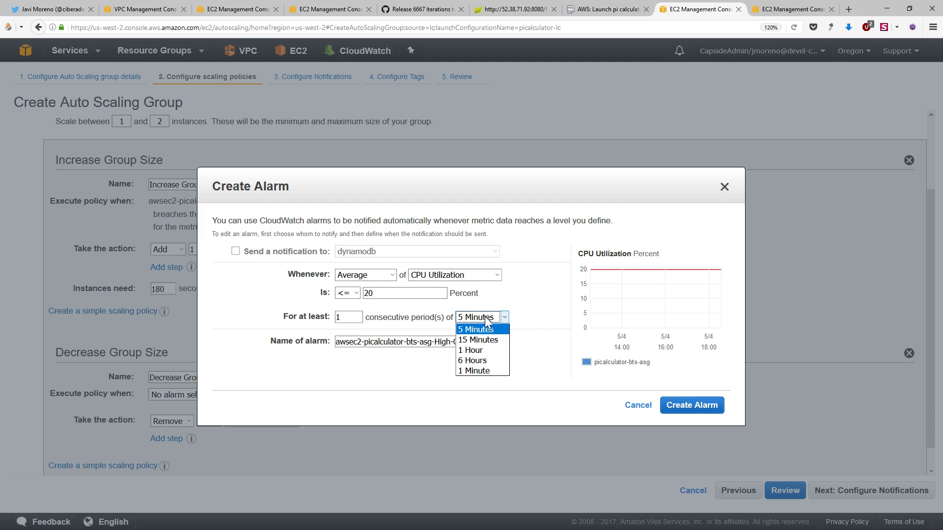
left_click(476, 366)
double_click(353, 324)
type("1")
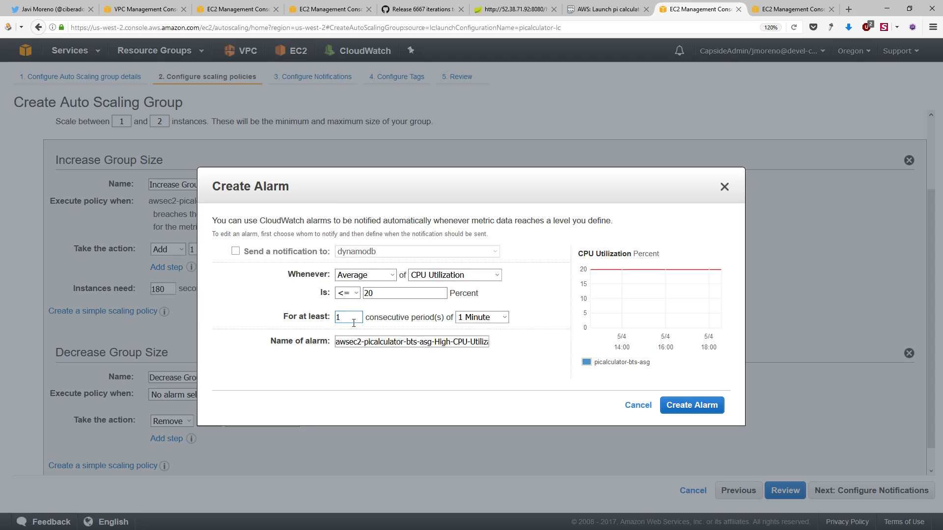
key("BackSpace")
type("2")
left_click_drag(515, 347, 375, 293)
left_click(393, 297)
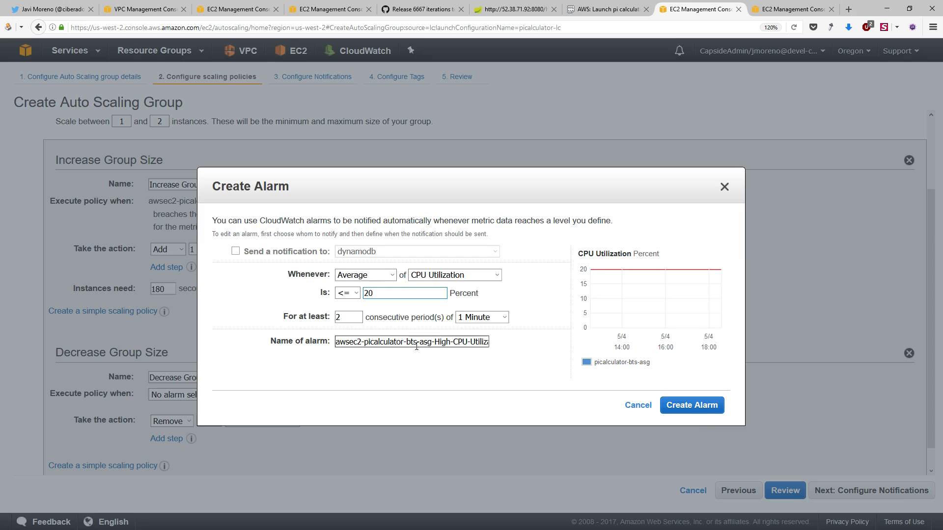
left_click(691, 405)
Make the Decrease Group Size policy remove 1 instance, and continue to the group's tags without adding notifications.
double_click(215, 442)
type("1")
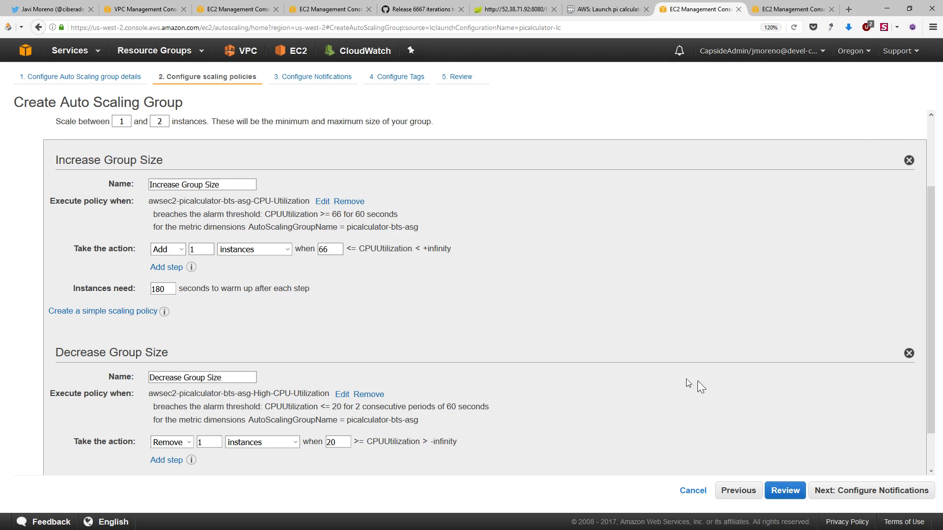
left_click(867, 495)
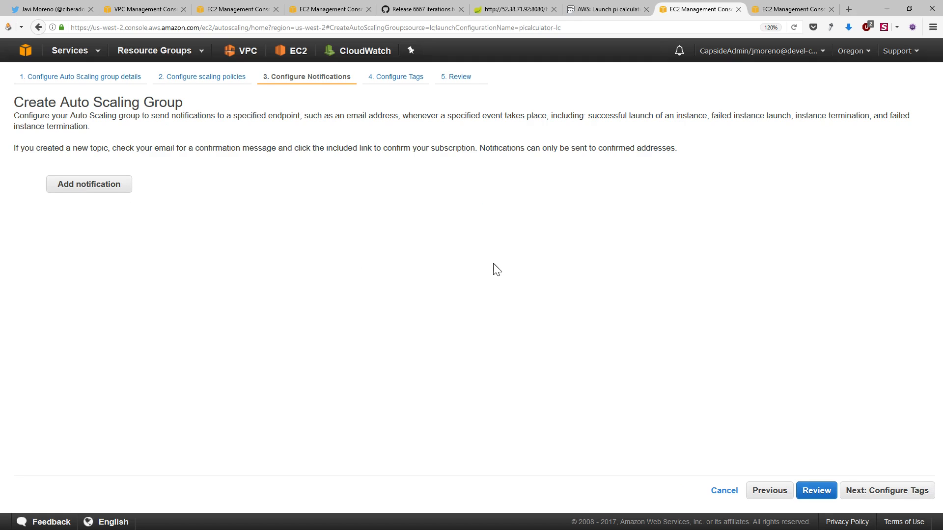
left_click(882, 491)
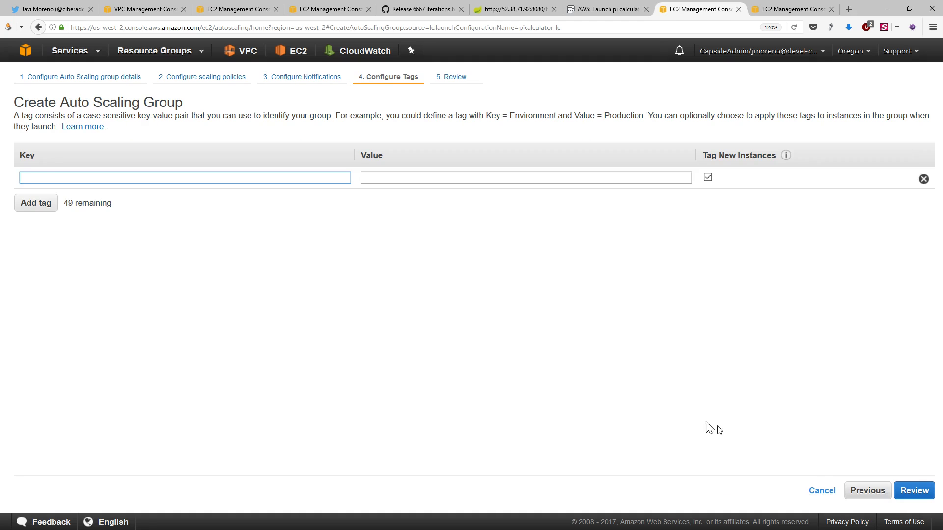
Tag the group and its new instances with Name picalculator-bts-asg, Owner set to the owner's username, and Project bts.
type("Name")
key("Tab")
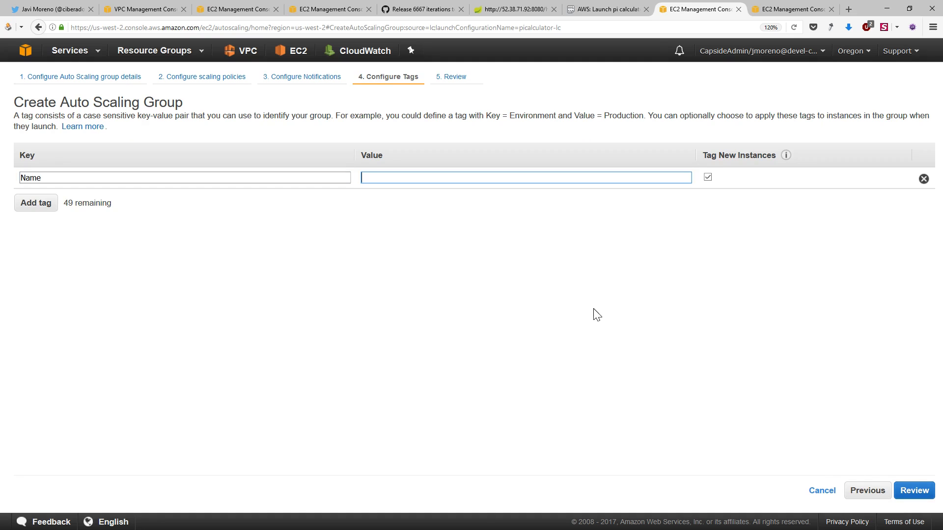
type("picalculator-bts-asg")
left_click(36, 203)
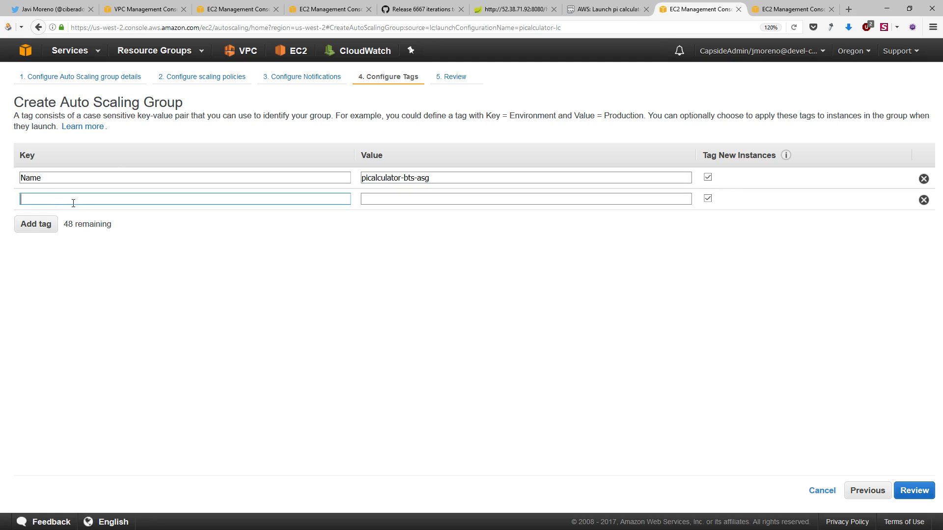
type("Owner")
key("Tab")
type("cib")
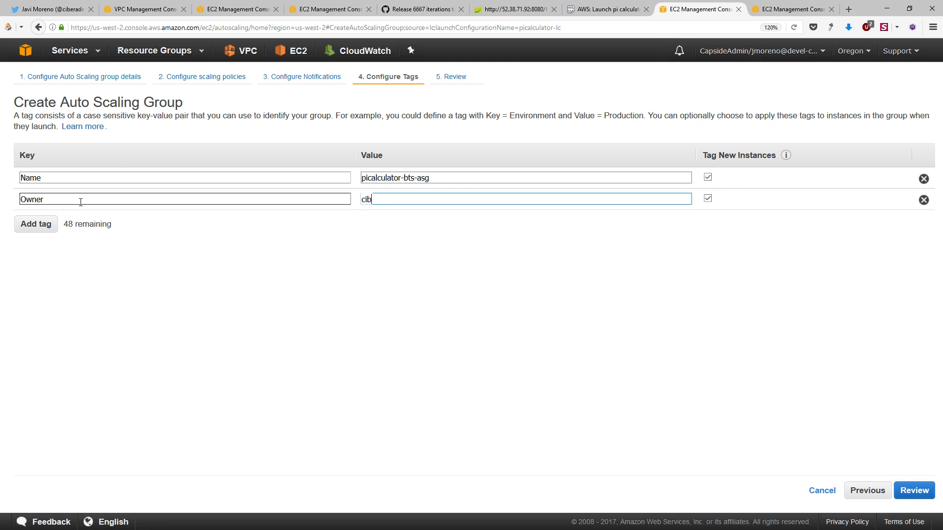
type("erado")
left_click(53, 228)
type("Project")
key("Tab")
type("bts")
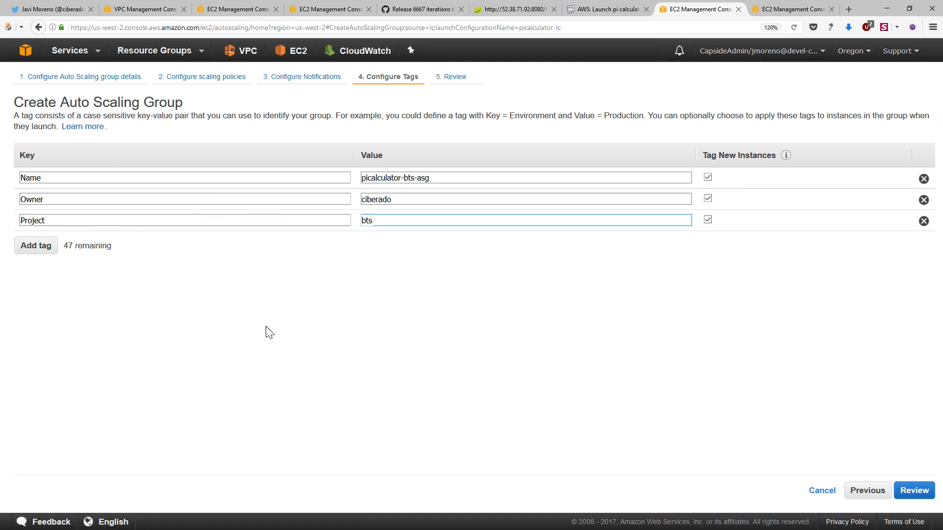
Review the settings, create the Auto Scaling group and show its creation log.
left_click(910, 490)
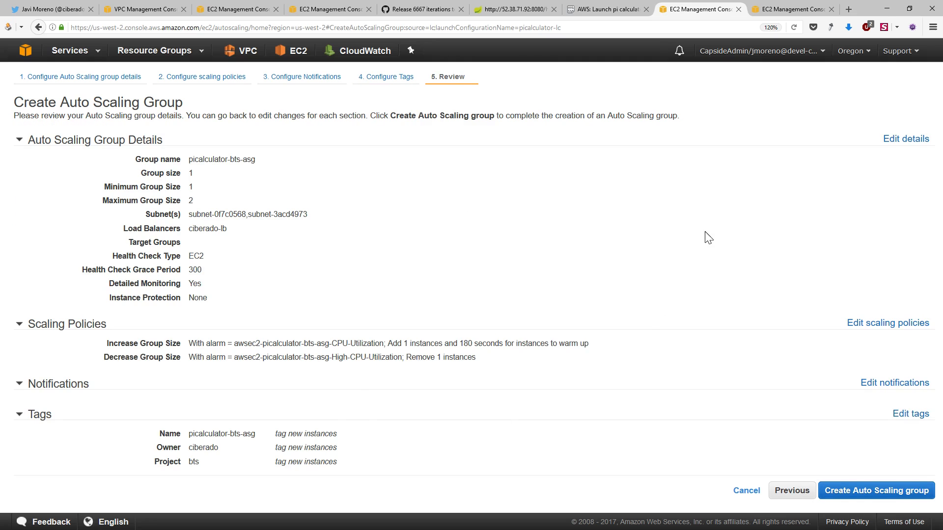
left_click(851, 490)
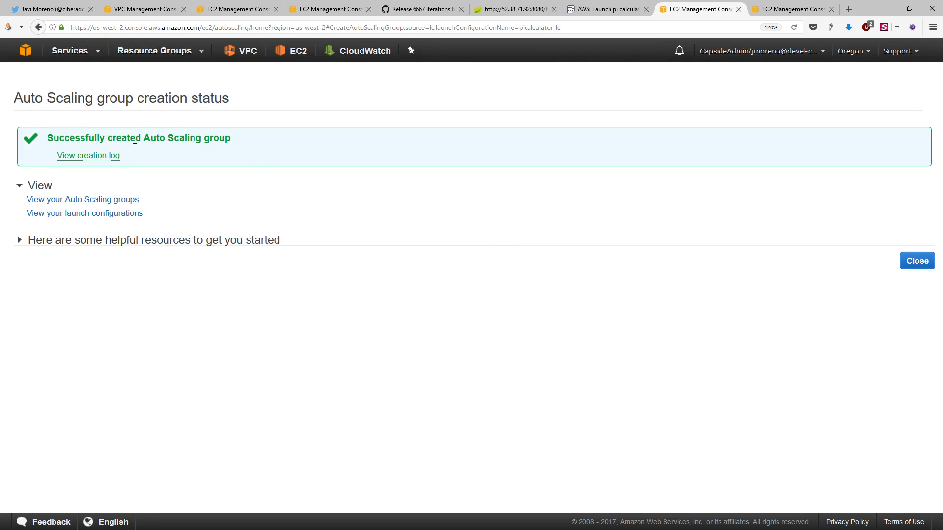
left_click(114, 157)
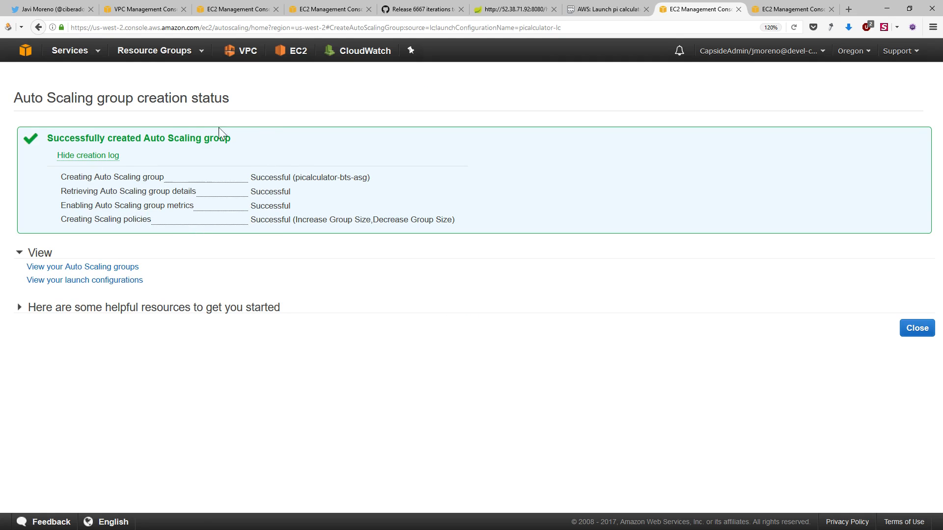
Go to the Auto Scaling groups in EC2 and select picalculator-bts-asg to view its details.
left_click(298, 51)
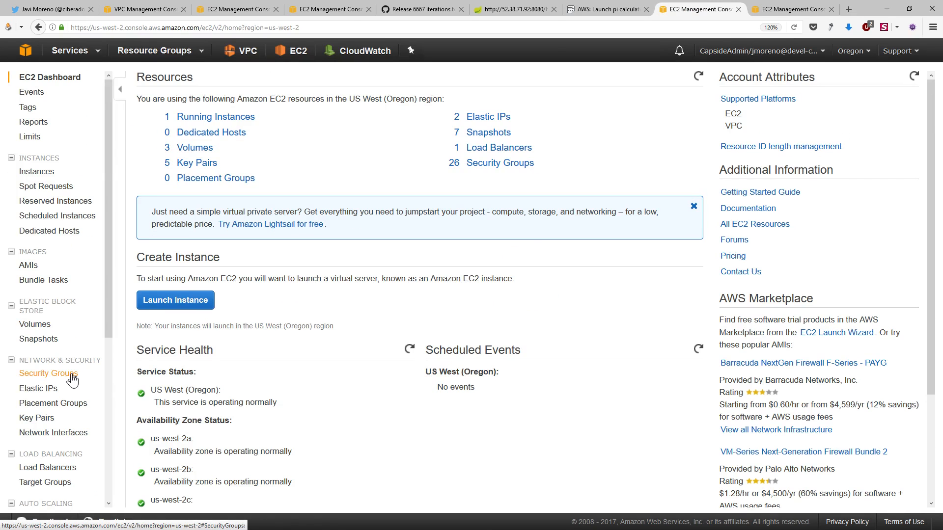
scroll(74, 379, "down", 3)
scroll(60, 324, "down", 1)
left_click(48, 320)
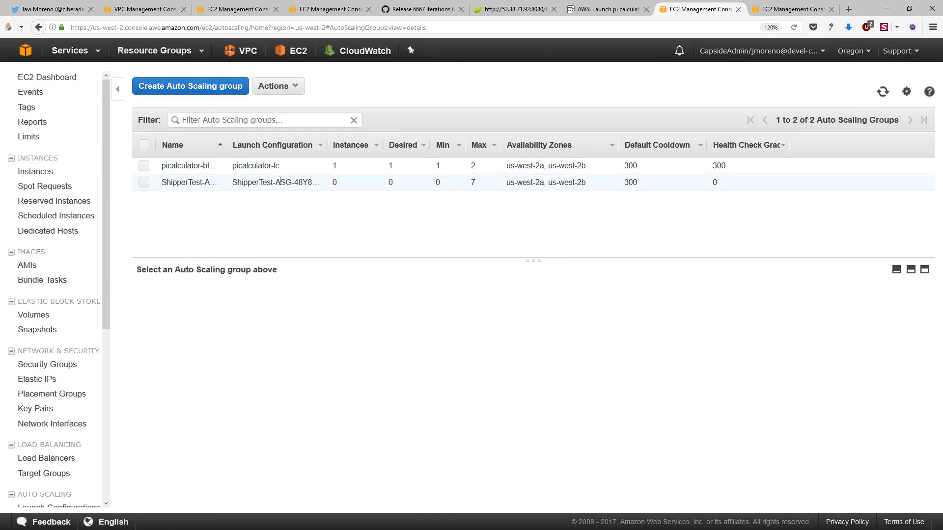
left_click(256, 167)
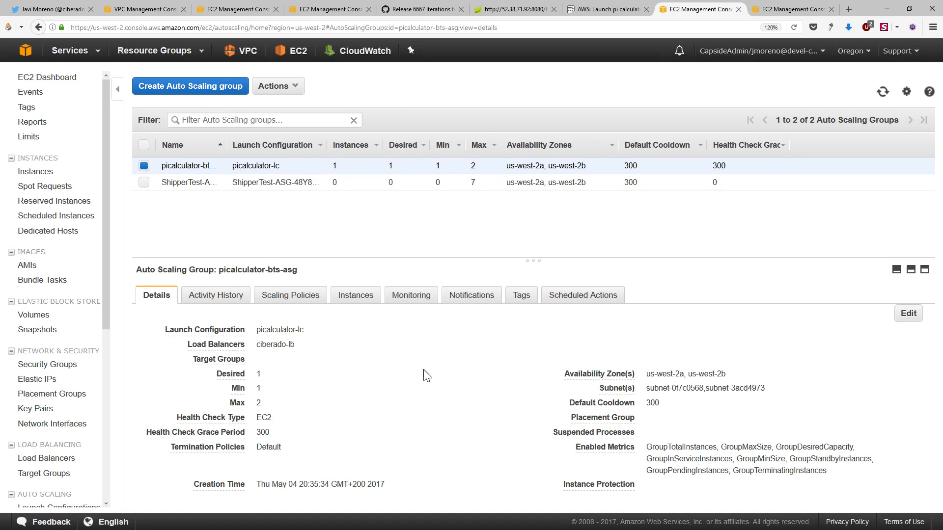
List the group's instances, refresh their status and view the launched instance's details in a separate browser tab.
left_click(354, 295)
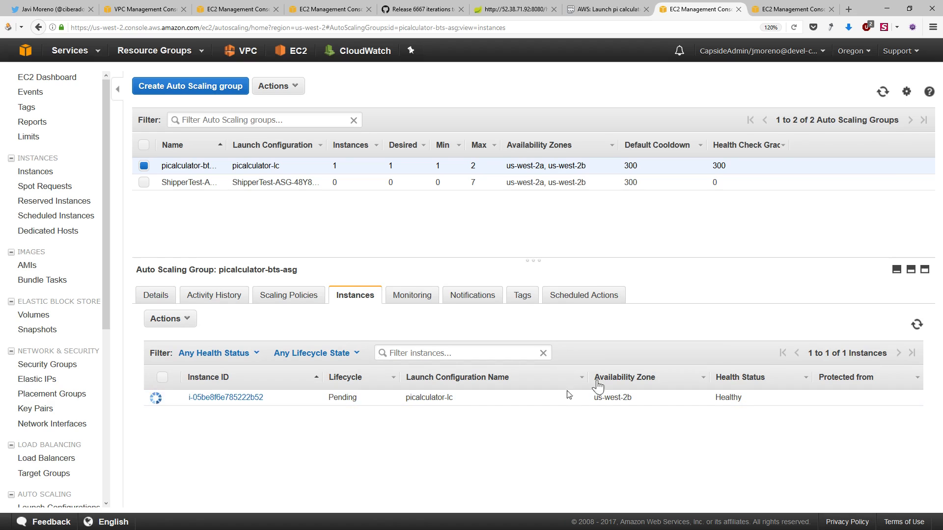
left_click(916, 324)
left_click(222, 402, "ctrl")
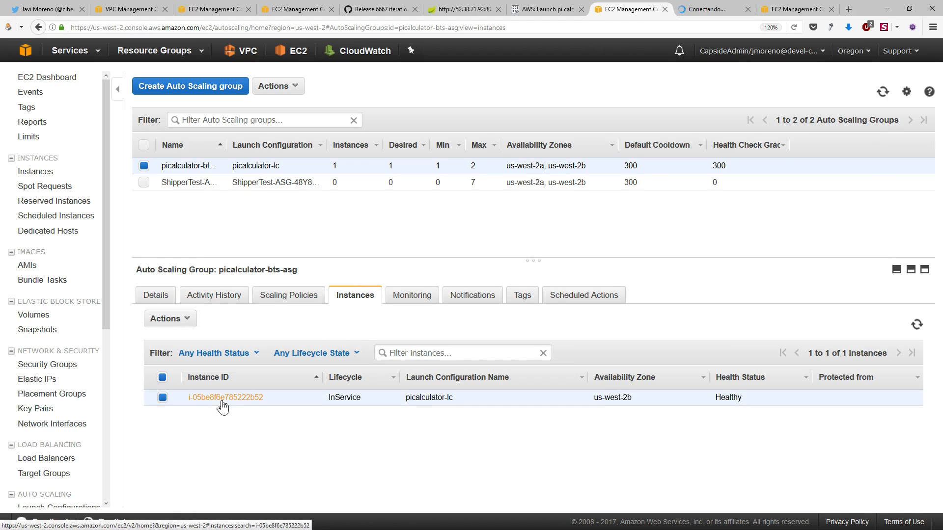
left_click(713, 9)
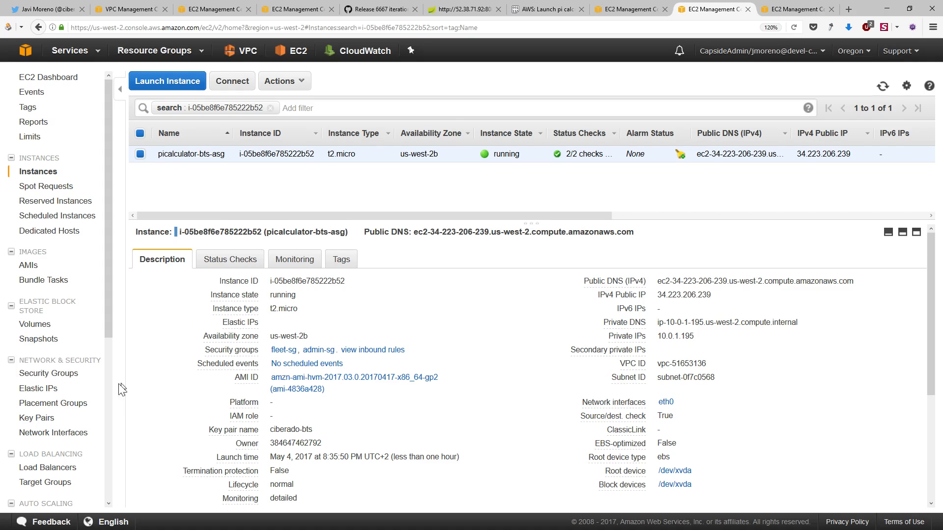
Check the instances registered with the load balancer ciberado-lb.
left_click(49, 470)
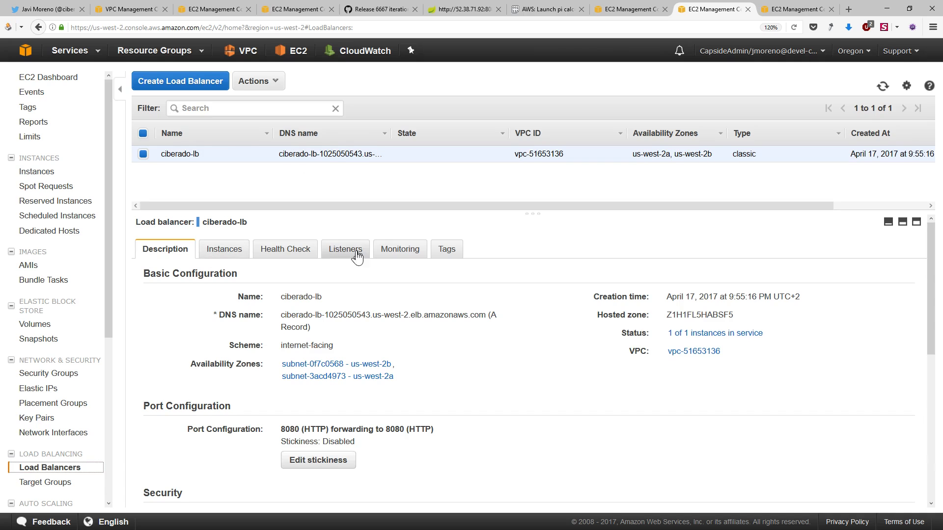
left_click(234, 250)
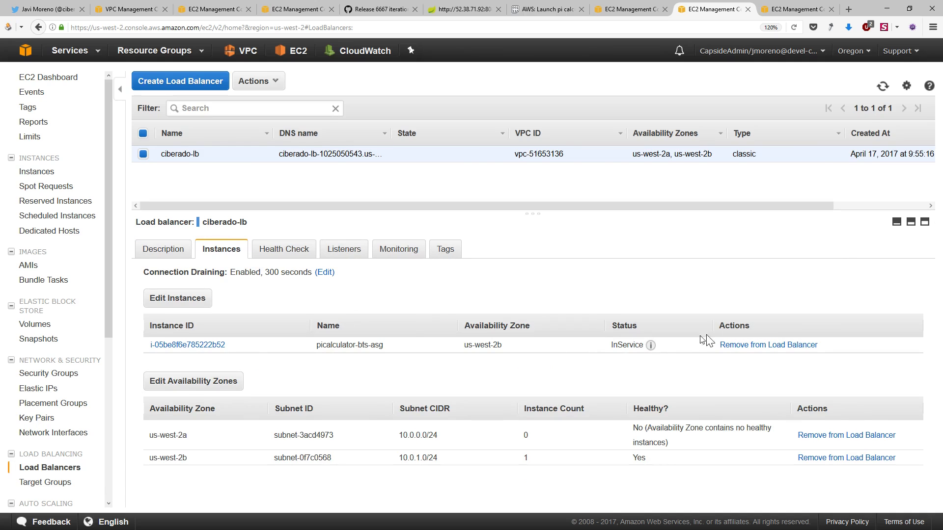
Copy the DNS name of ciberado-lb, open it on port 8080 at /pi in a separate browser tab and reload the page.
double_click(164, 250)
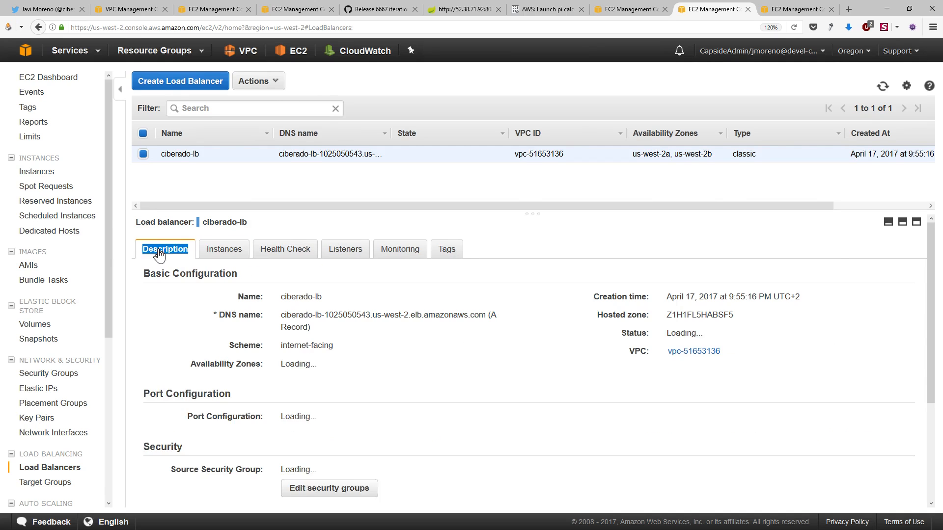
left_click_drag(281, 315, 472, 314)
key("ctrl+c")
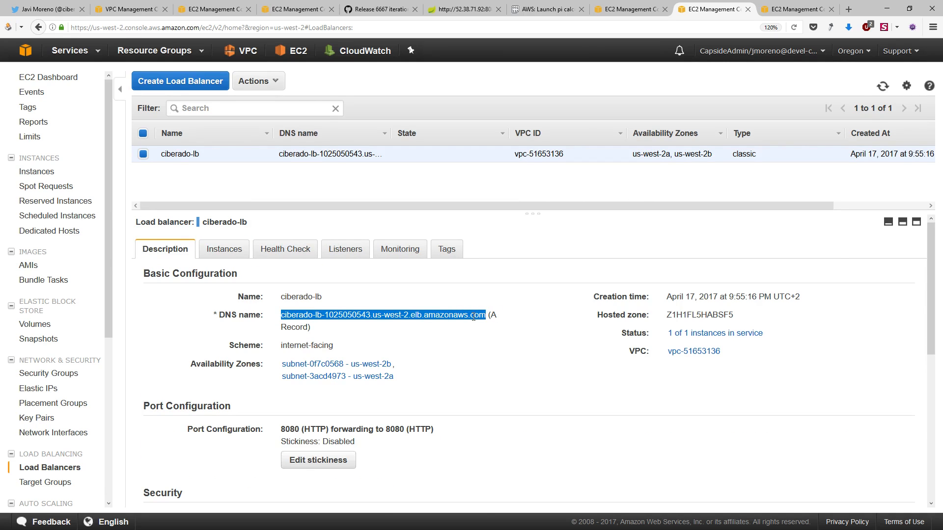
key("ctrl+t")
key("ctrl+v")
type(":8080")
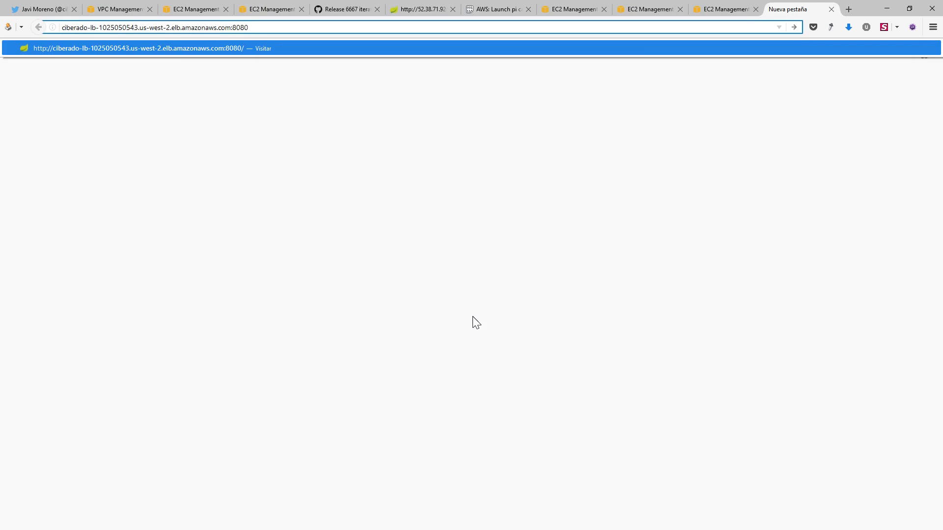
type("/pi")
key("Return")
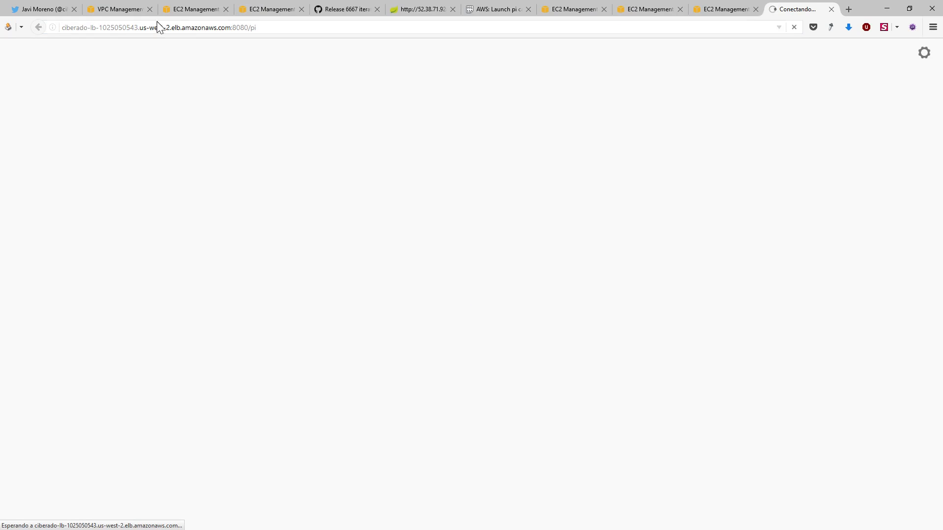
left_click(236, 28)
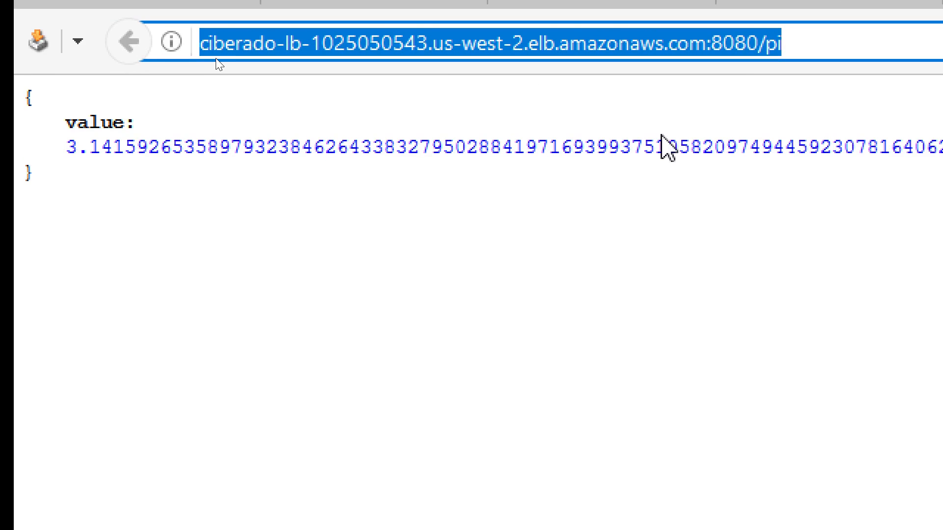
left_click(801, 35)
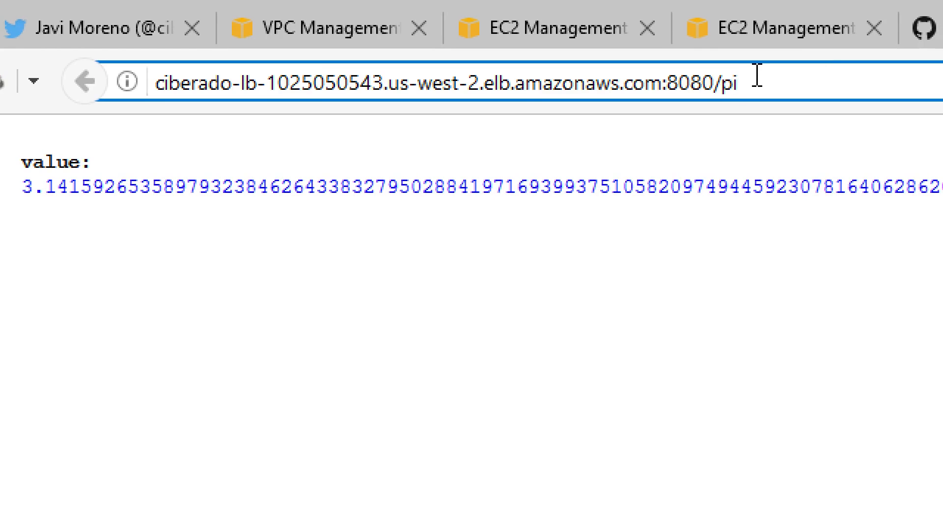
key("Return")
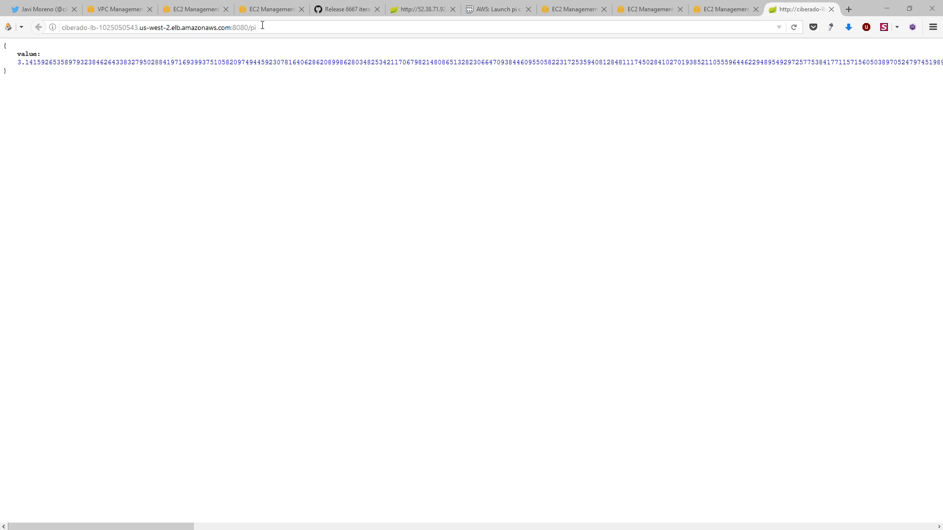
Open the load balancer's /health endpoint on port 8080, enlarge the page to 150% and highlight the host name in the address.
double_click(263, 27)
type("health")
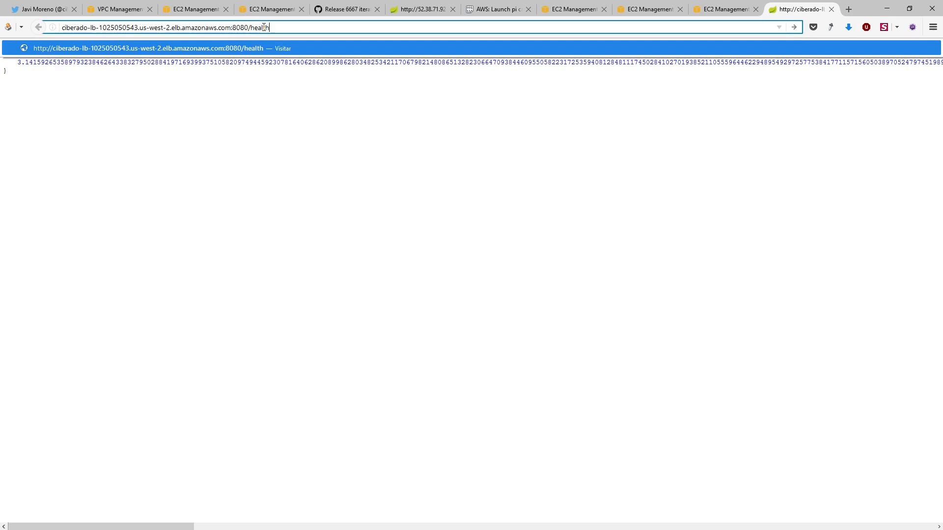
key("Return")
key("ctrl+plus")
key("ctrl+plus")
key("ctrl+plus")
key("ctrl+plus")
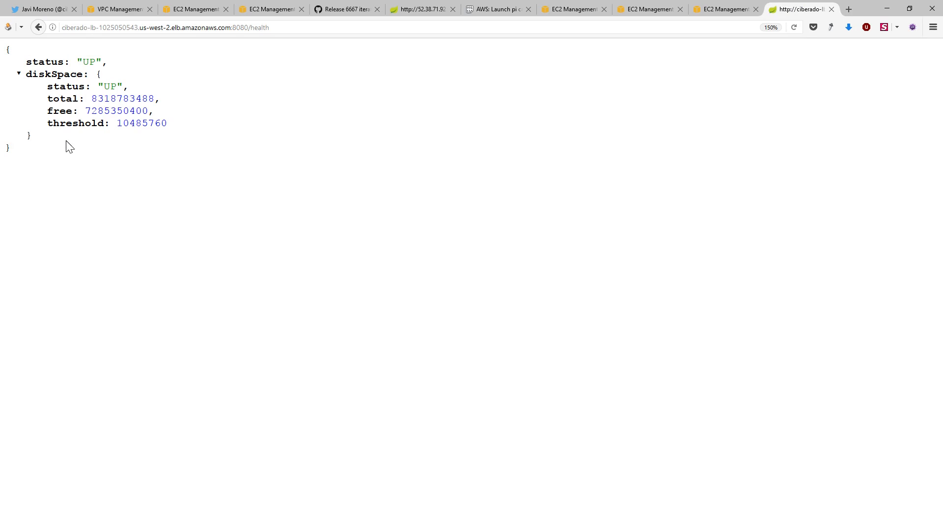
left_click_drag(62, 28, 231, 28)
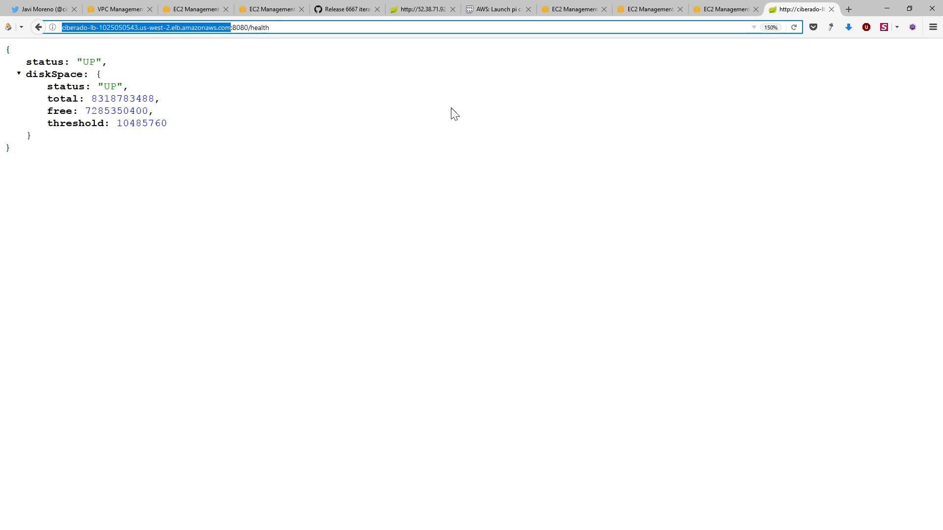
Bring up the cmd terminal, tile it to half the screen beside the browser and return to the browser.
key("alt+Tab")
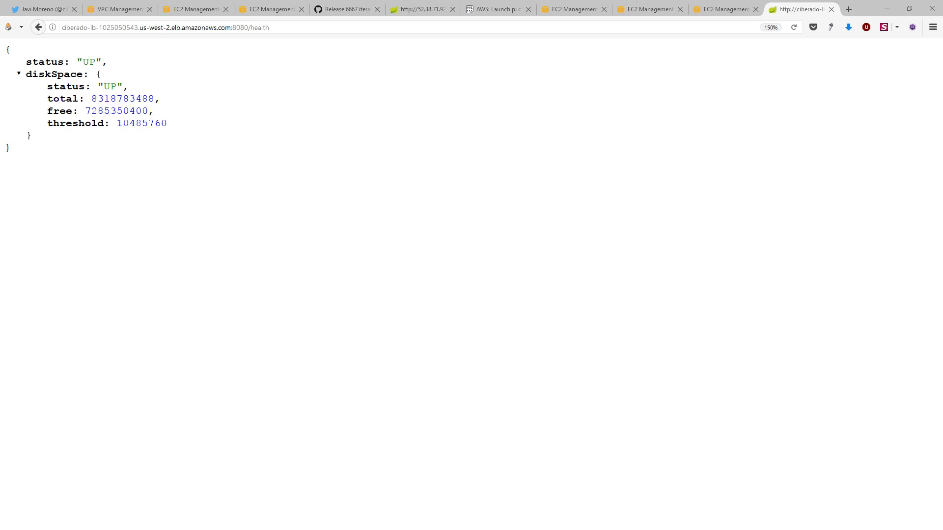
key("super+Right")
key("super+Right")
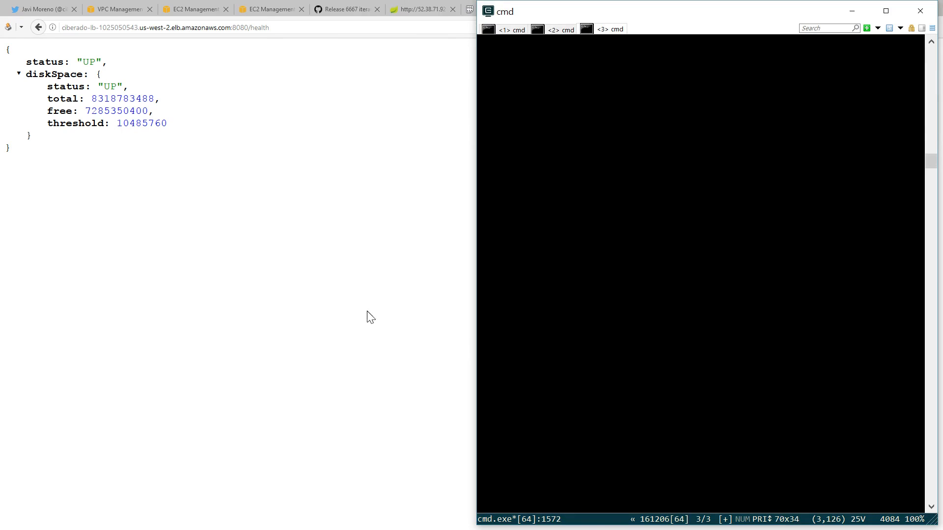
key("alt+Tab")
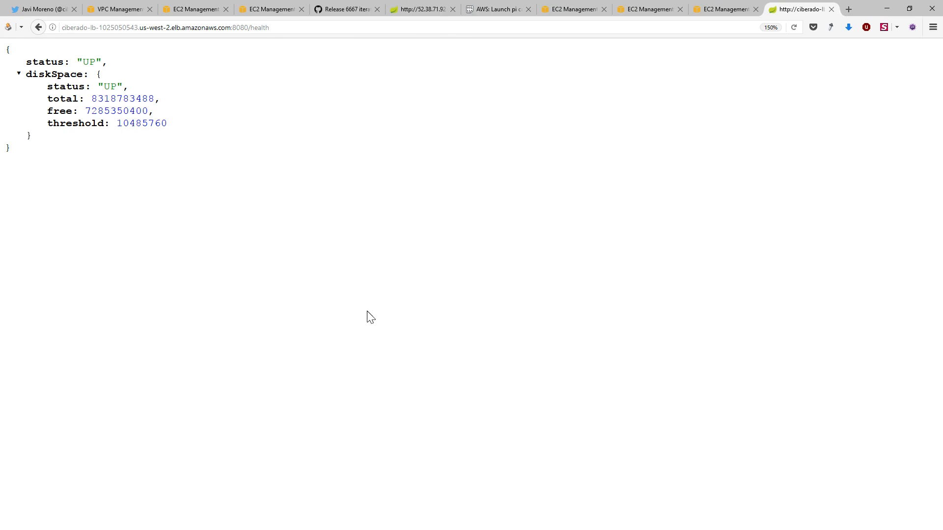
Open the details of the instance registered with ciberado-lb and copy its IPv4 public IP.
left_click(725, 11)
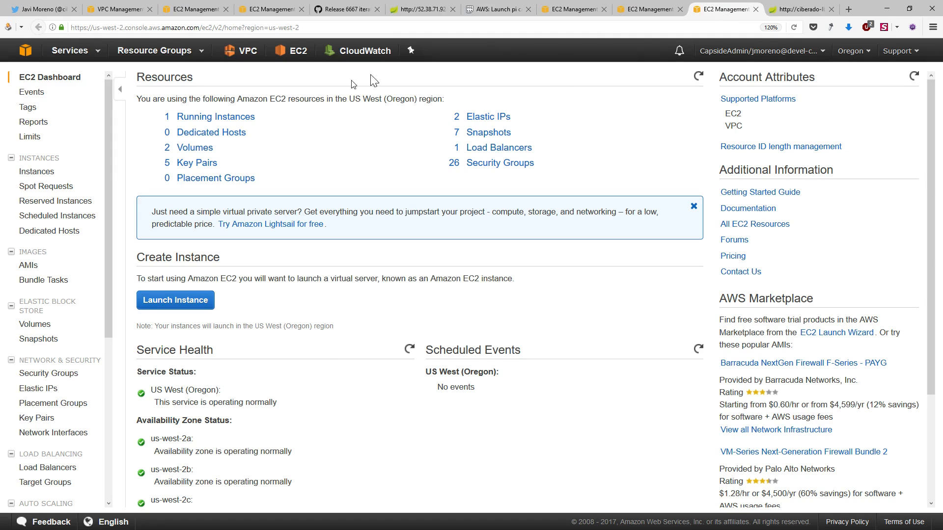
left_click(648, 13)
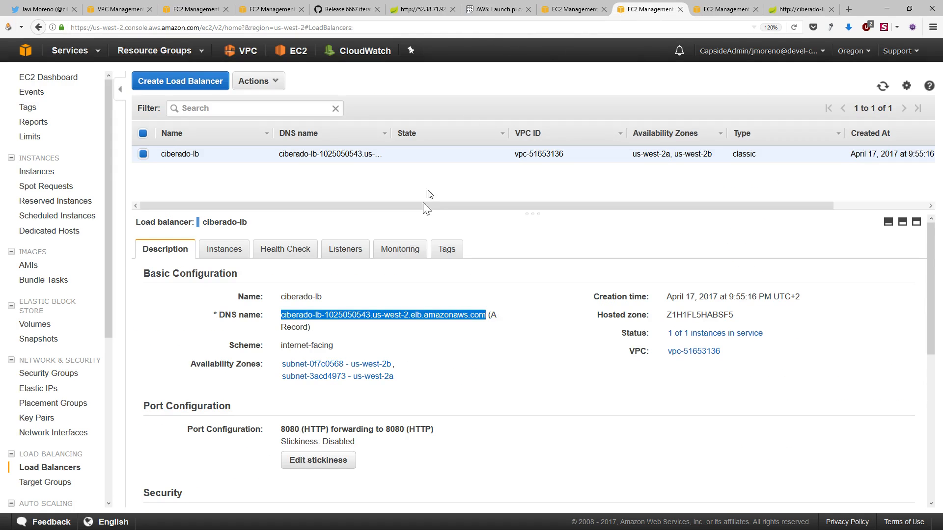
left_click(403, 347)
left_click(219, 263)
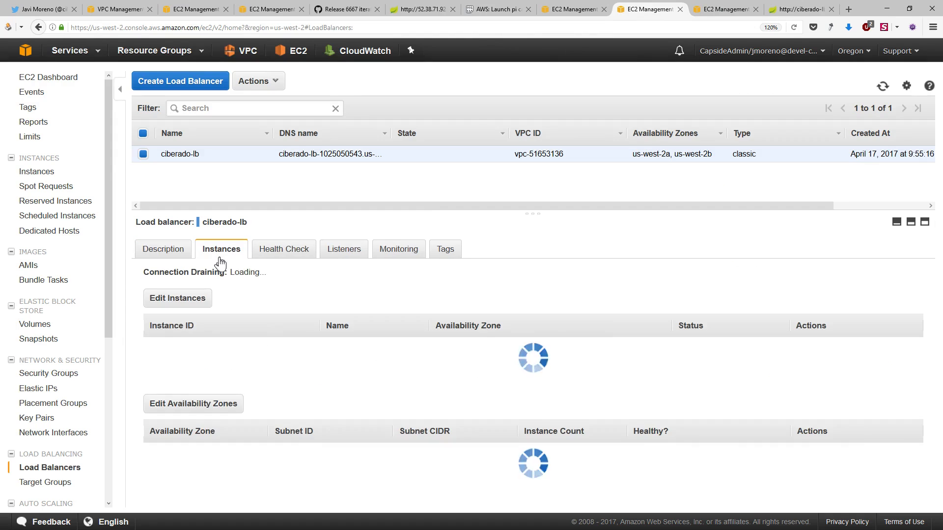
left_click(187, 346)
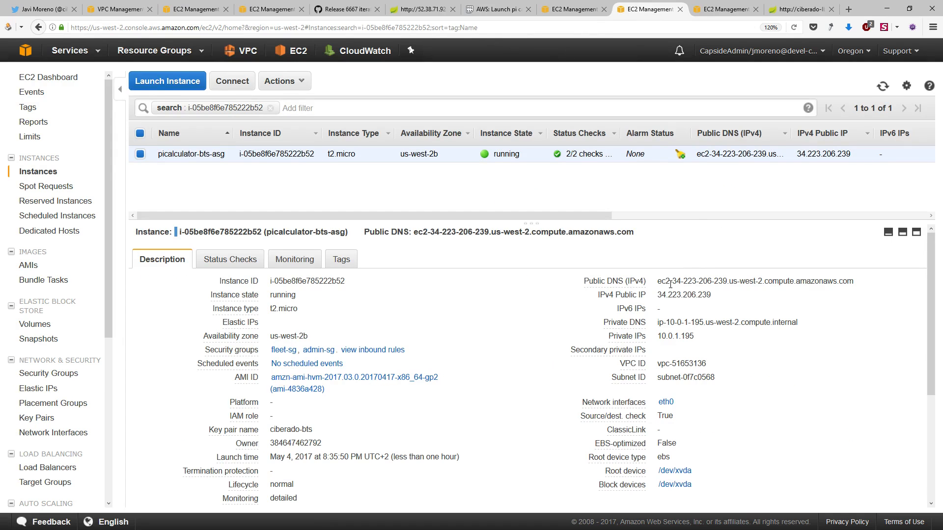
left_click_drag(658, 295, 722, 302)
key("ctrl+c")
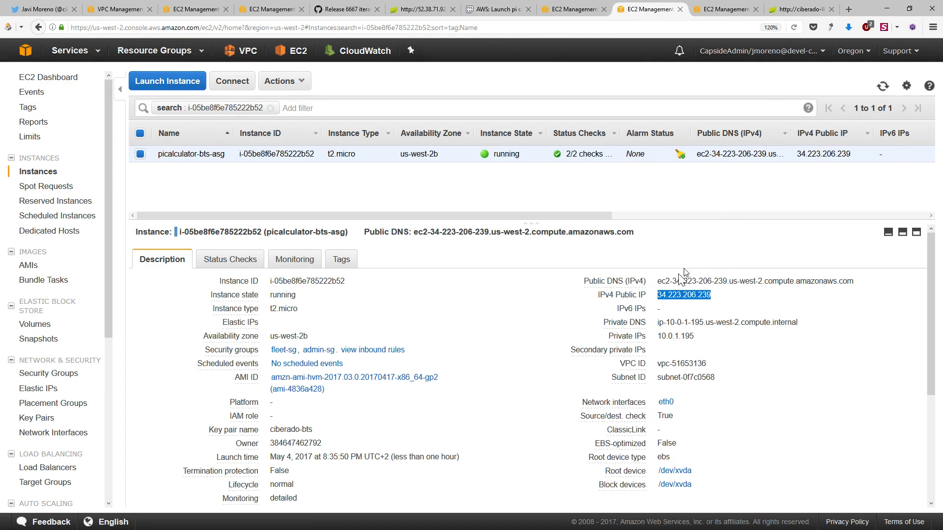
Connect from the cmd terminal over SSH to 34.223.206.239 as ec2-user with the key file ciberado-bts.pem, accepting the host key.
key("alt+Tab")
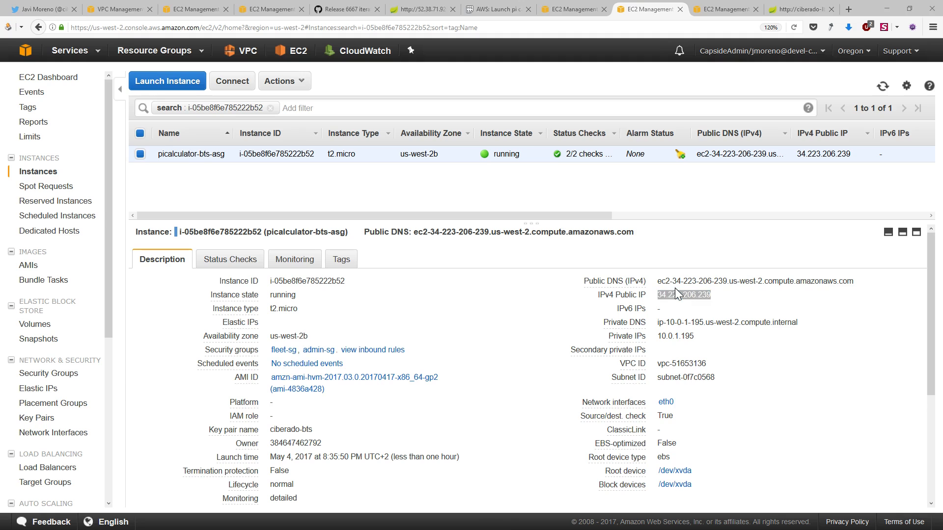
key("Return")
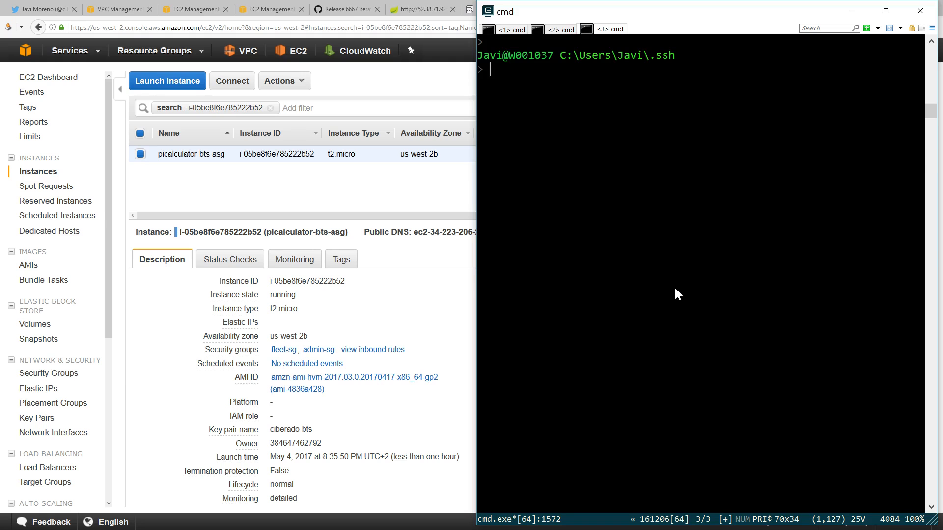
type("ssh -i b")
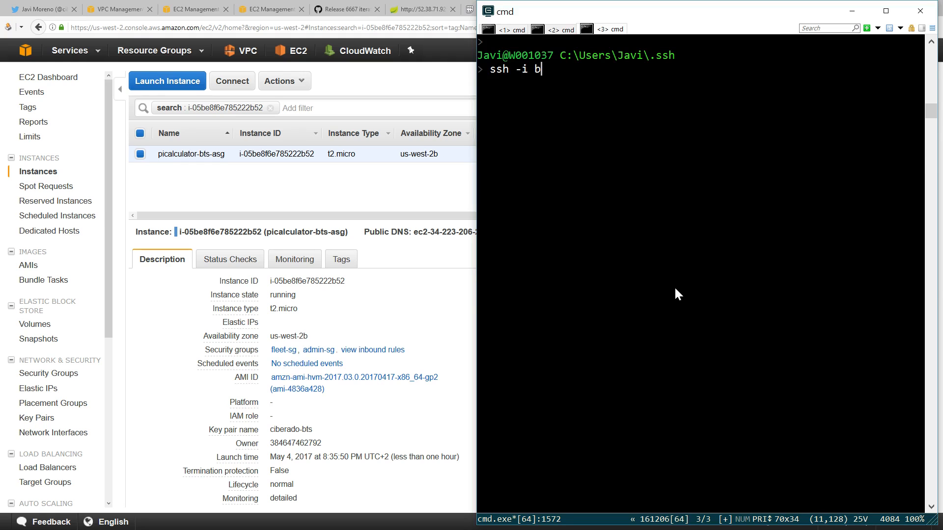
key("BackSpace")
type("ciberado-bts.pem")
key("Tab")
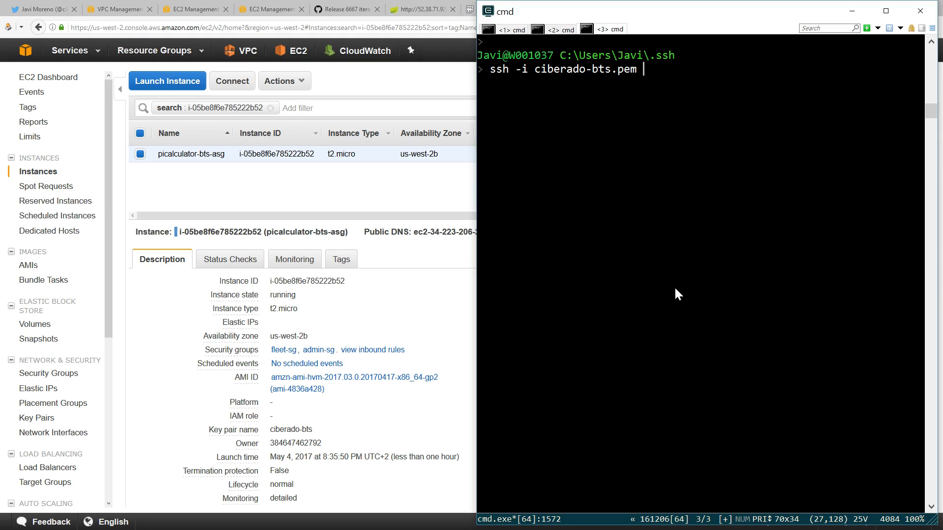
type("ec2-user@")
key("ctrl+v")
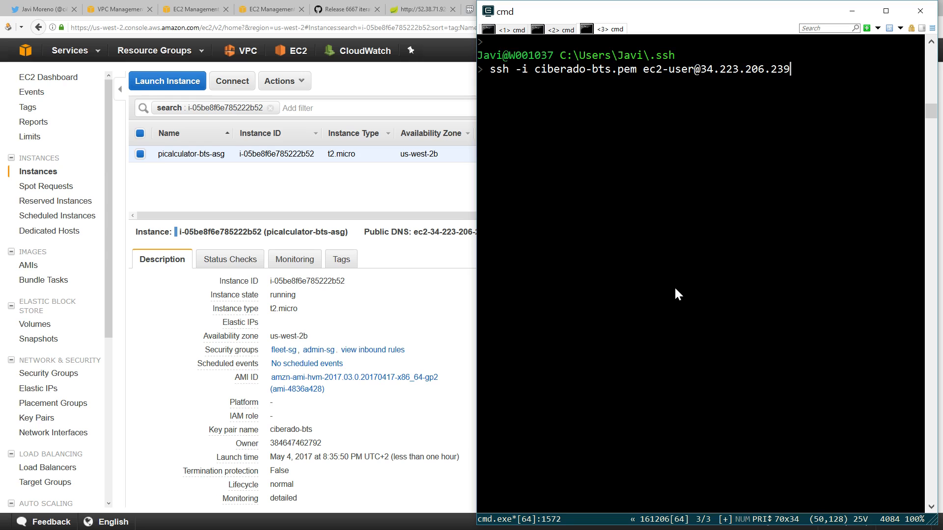
key("Return")
type("yes")
key("Return")
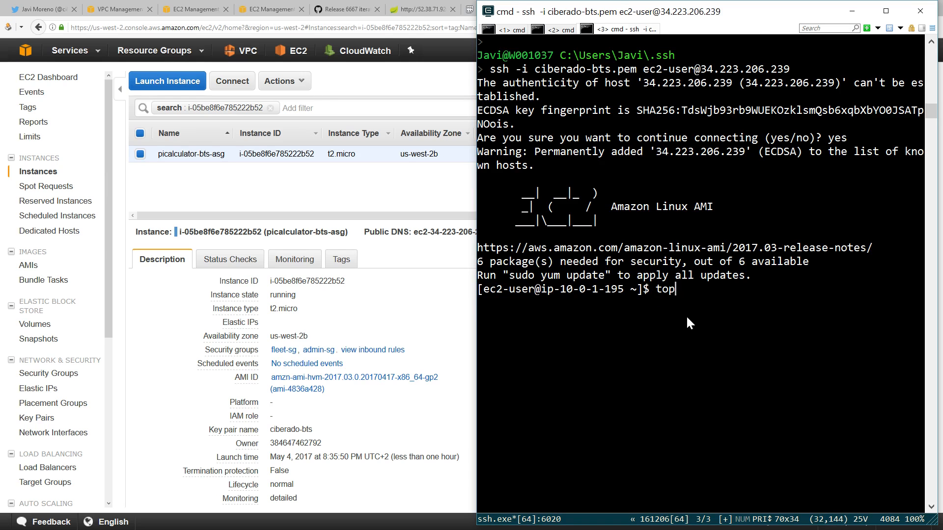
Run top on the instance and tile the browser with the load balancer's health page beside the terminal.
key("Return")
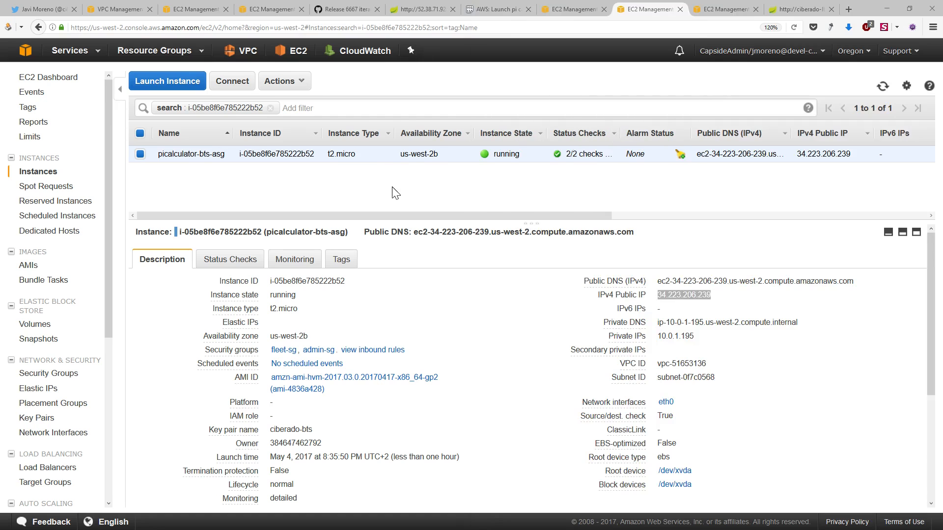
left_click(395, 180)
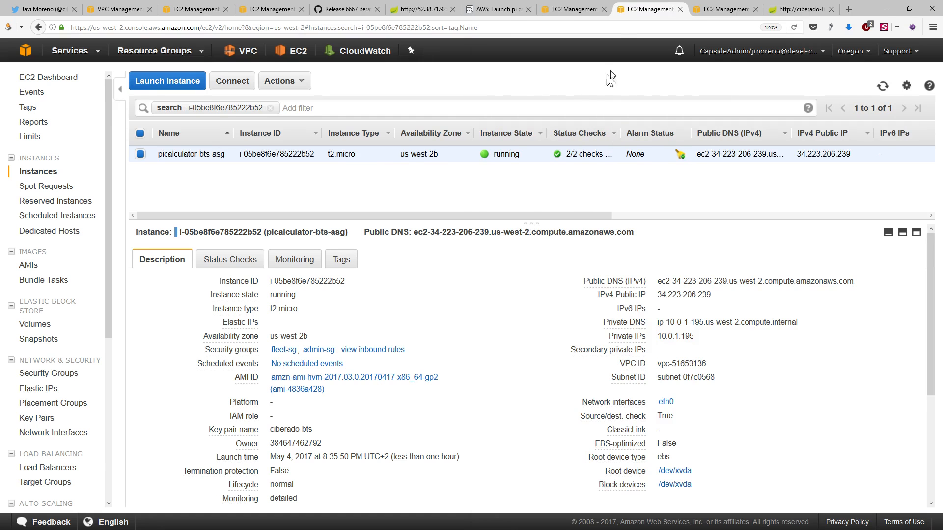
left_click(794, 13)
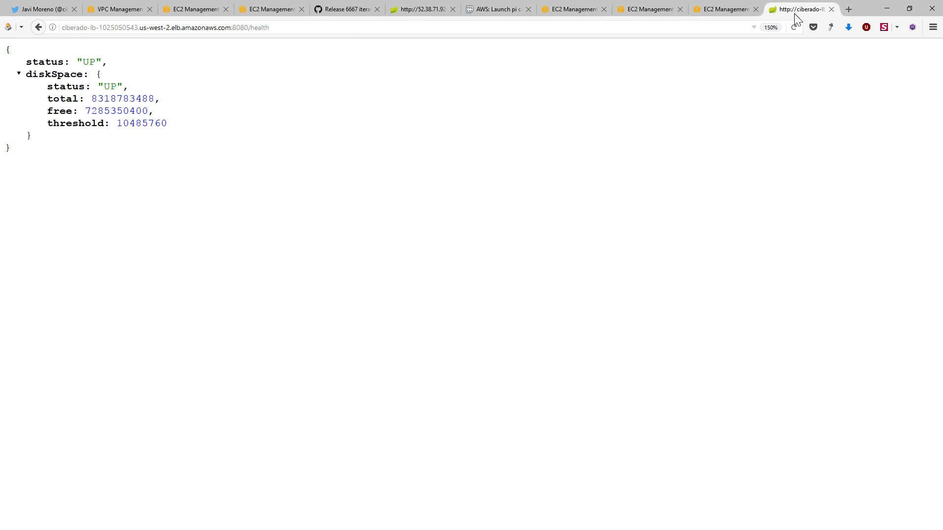
key("super+Left")
key("Return")
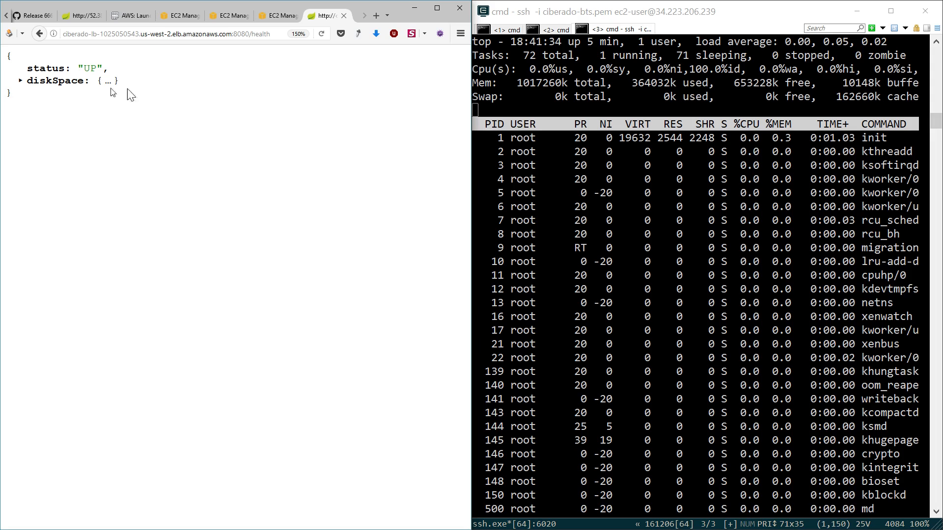
Request the load balancer's /pi endpoint and reload it twice while monitoring the instance's CPU usage in top.
left_click(243, 36)
key("End")
key("ctrl+shift+Left")
type("pi")
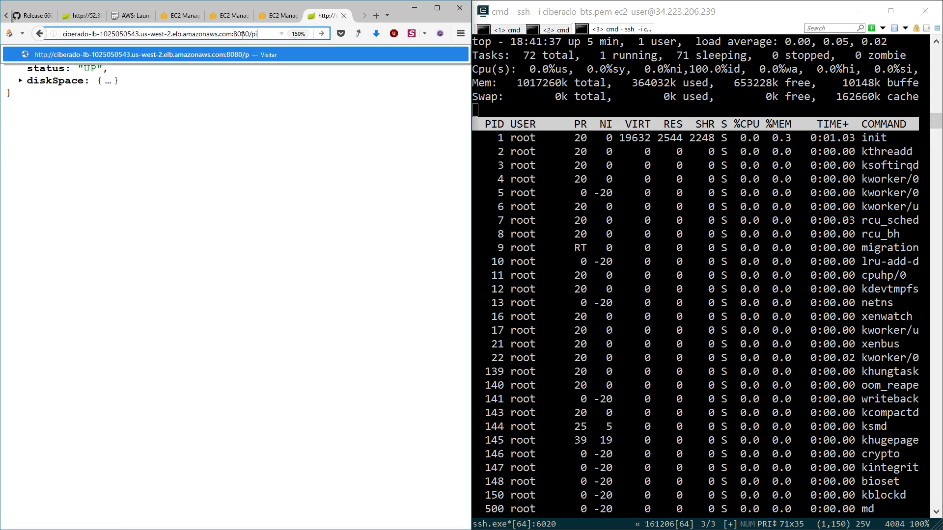
key("Return")
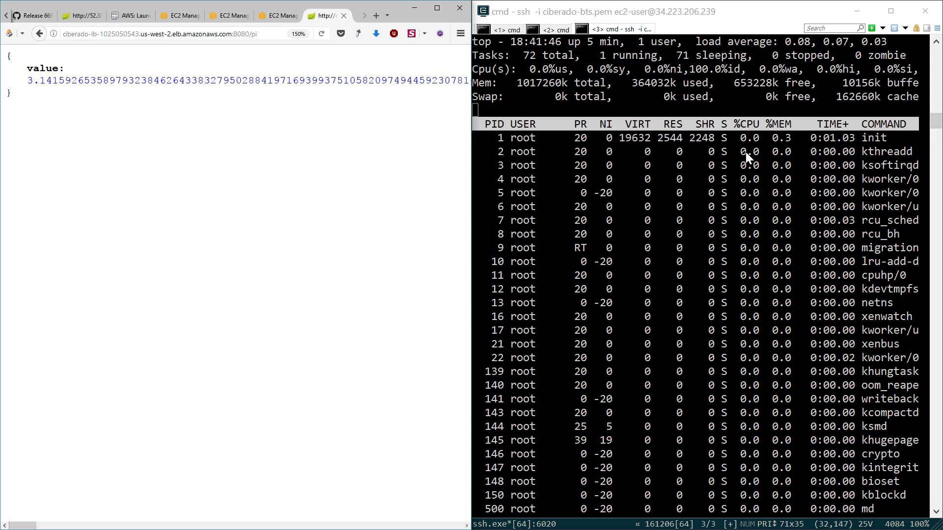
key("F5")
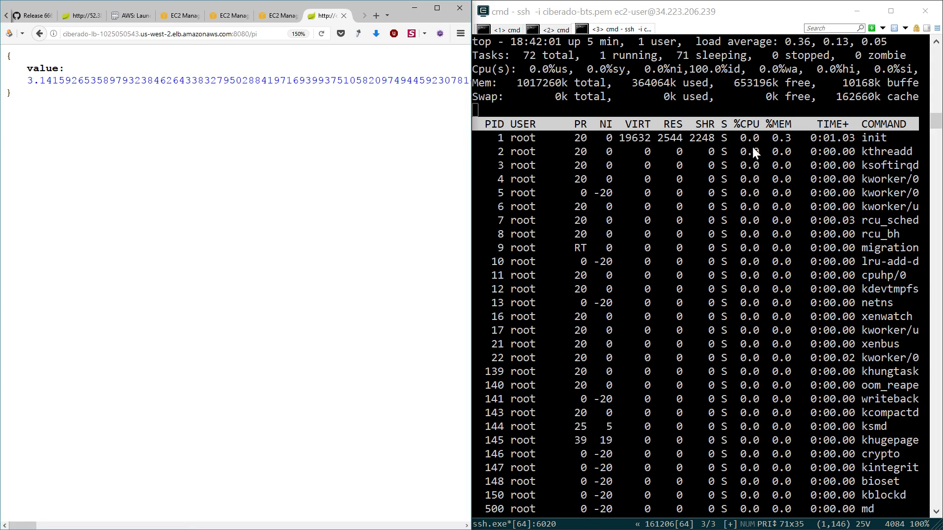
key("F5")
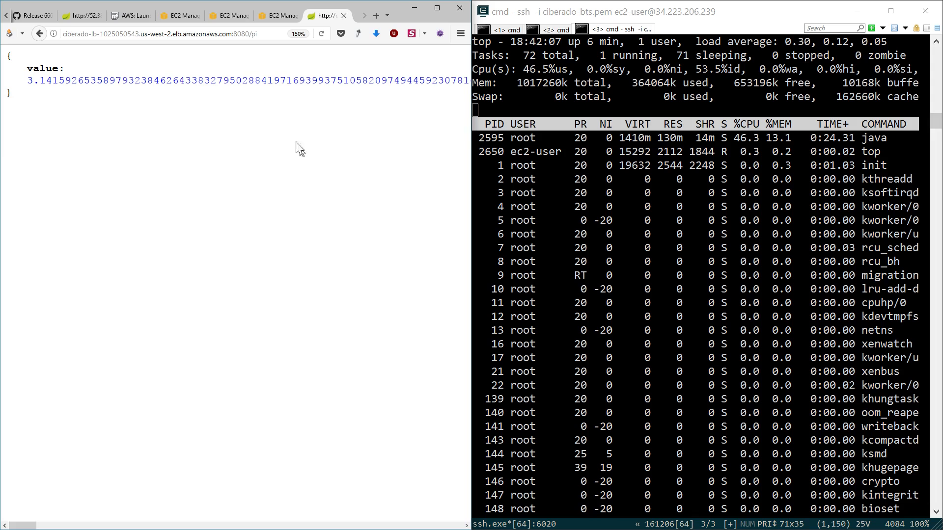
Return to the picalculator-bts-asg instance details in the EC2 console and maximize the browser window.
left_click(279, 20)
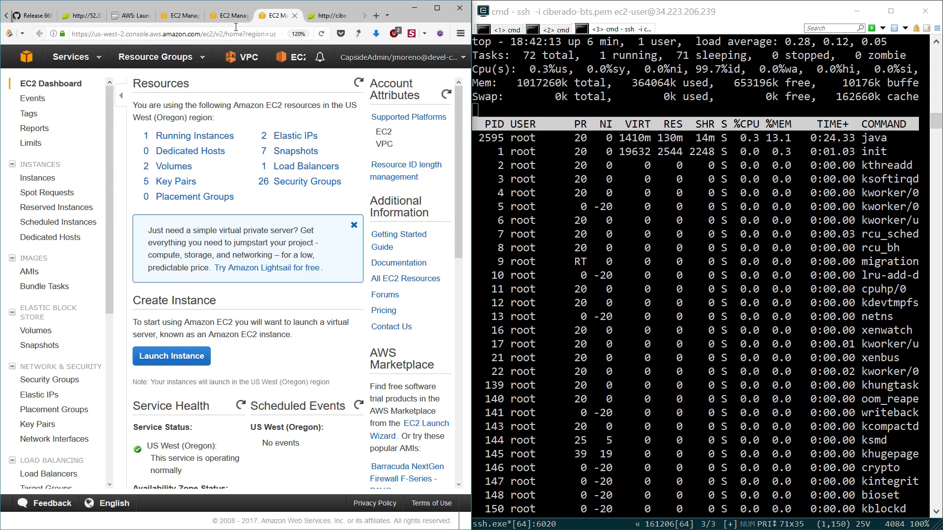
left_click(228, 22)
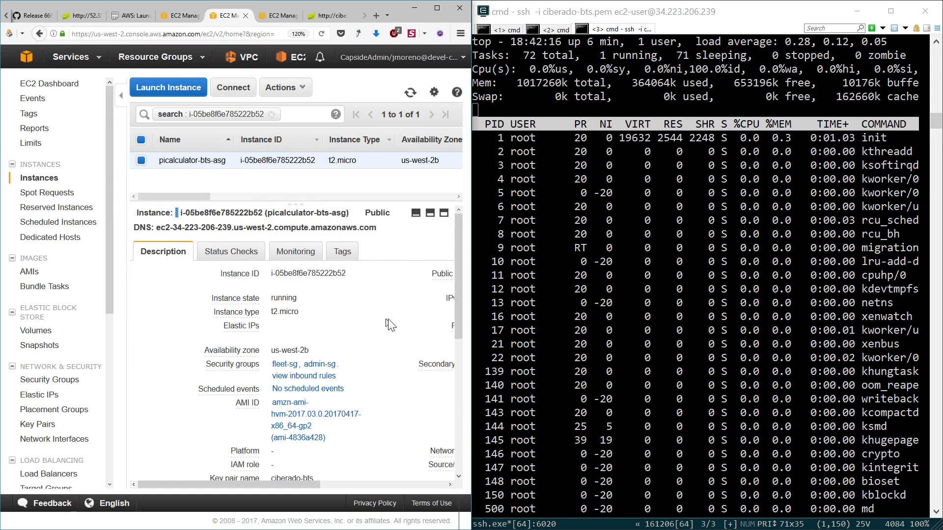
left_click(437, 9)
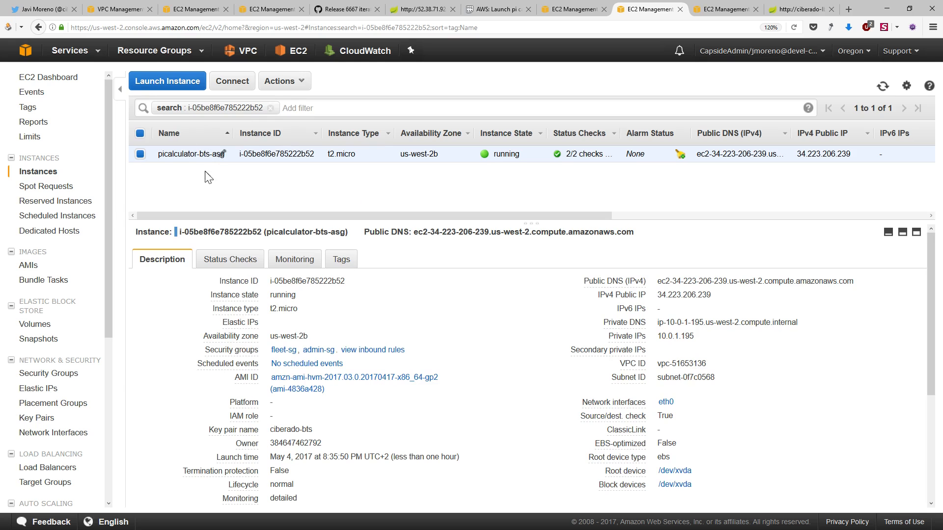
Open the CPU Utilization monitoring graph of the picalculator-bts-asg instance and refresh it to examine the latest load.
left_click(291, 269)
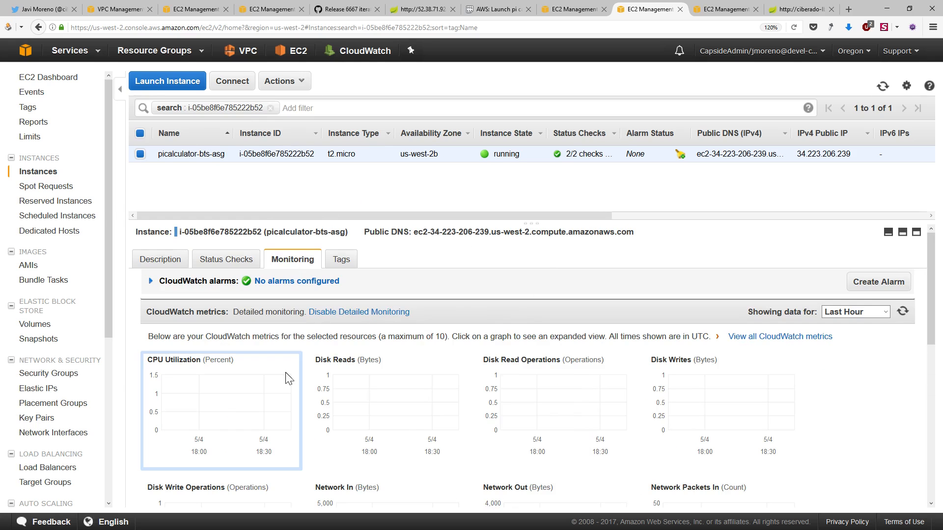
left_click(223, 404)
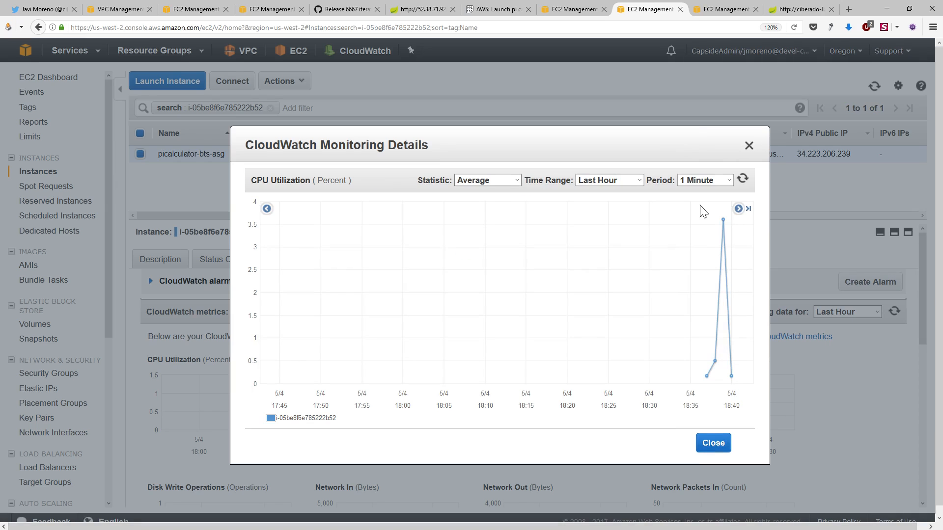
mouse_move(722, 219)
left_click(742, 180)
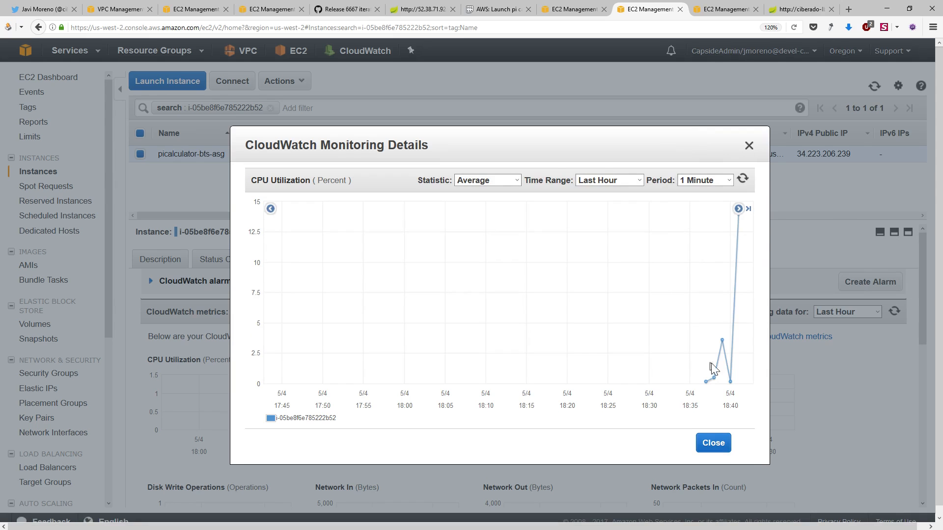
left_click(743, 180)
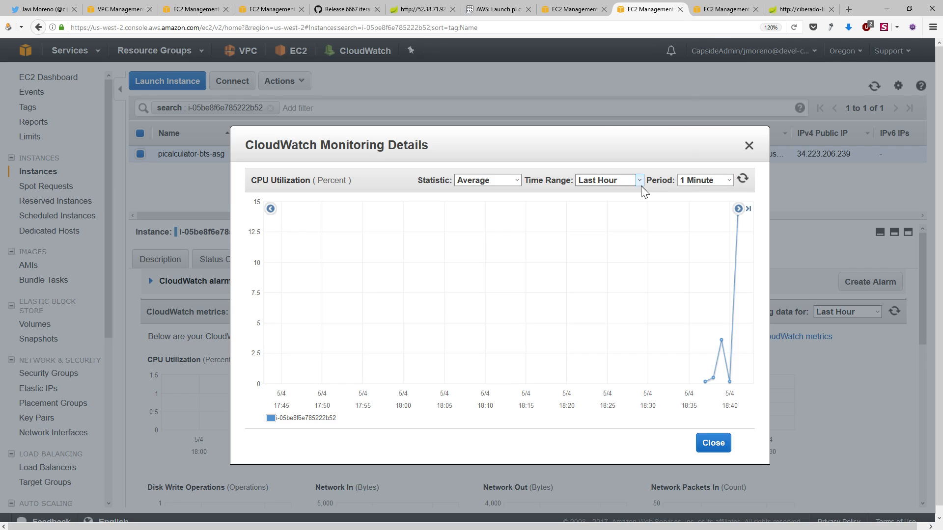
Request the load balancer's /pi endpoint with ?iterations=6667, tiling the browser beside the terminal running top.
left_click(797, 9)
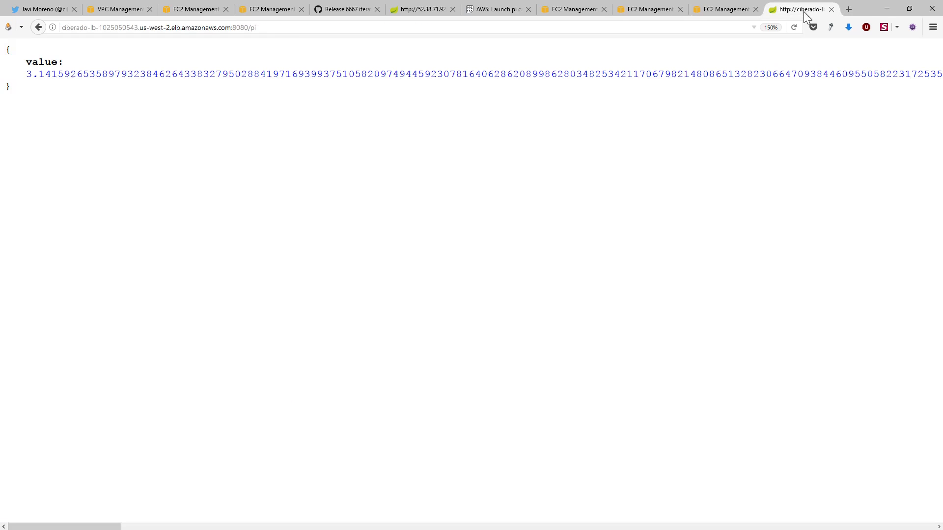
left_click(317, 27)
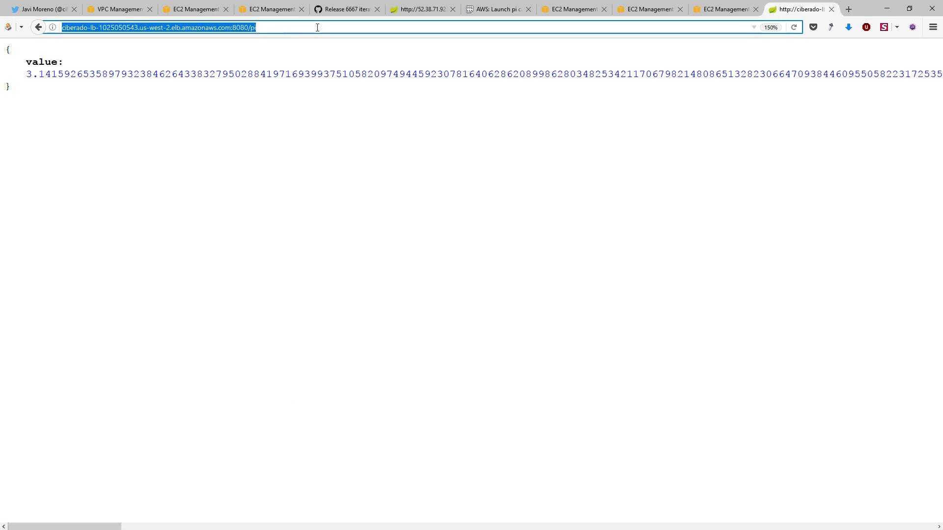
left_click(324, 27)
type("?")
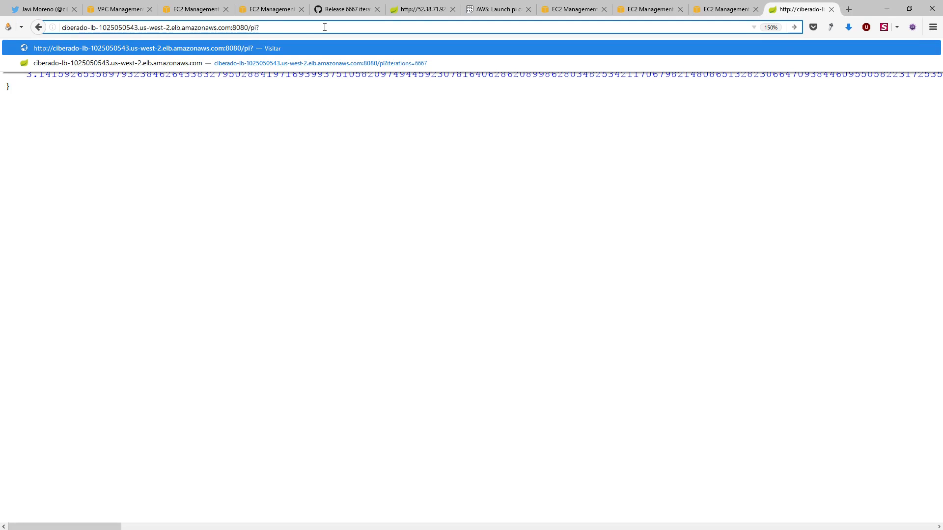
type("iterations=6667")
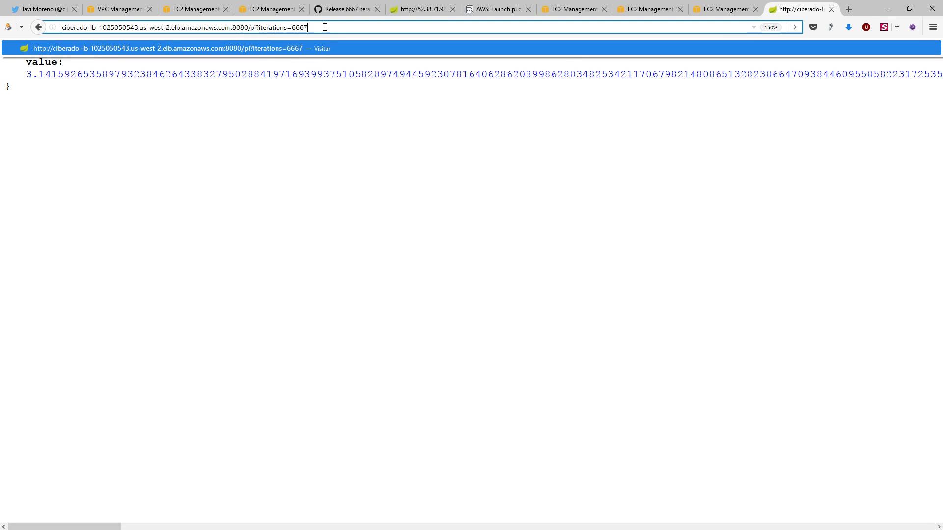
key("super+Left")
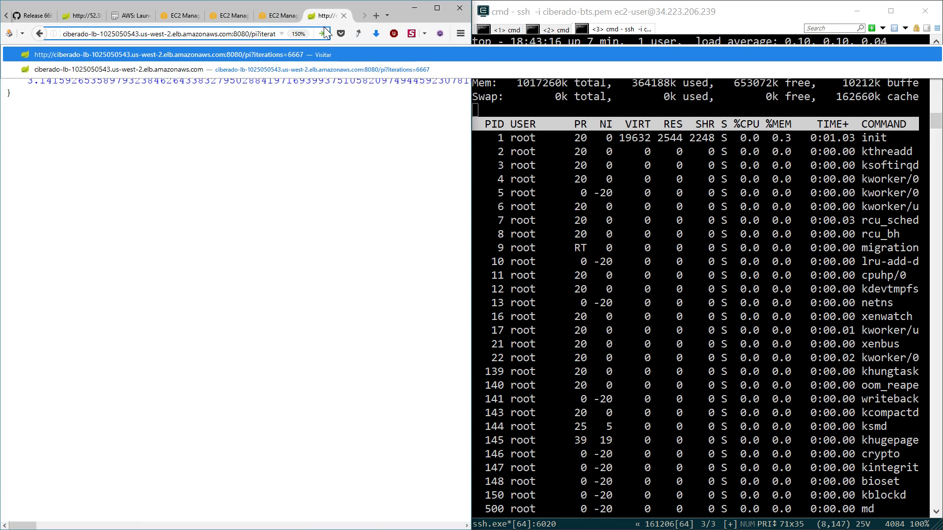
left_click(247, 33)
key("Right")
key("Right")
key("Right")
key("Right")
key("Right")
key("Right")
key("Right")
key("Right")
key("Right")
key("Right")
key("Right")
key("Right")
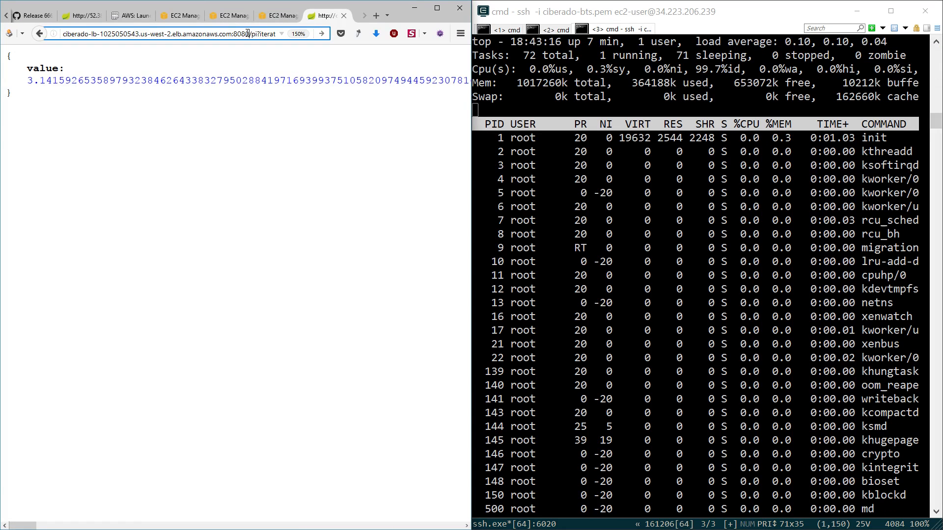
key("Right")
key("Right")
key("Right")
key("Right")
key("Right")
key("Right")
key("Right")
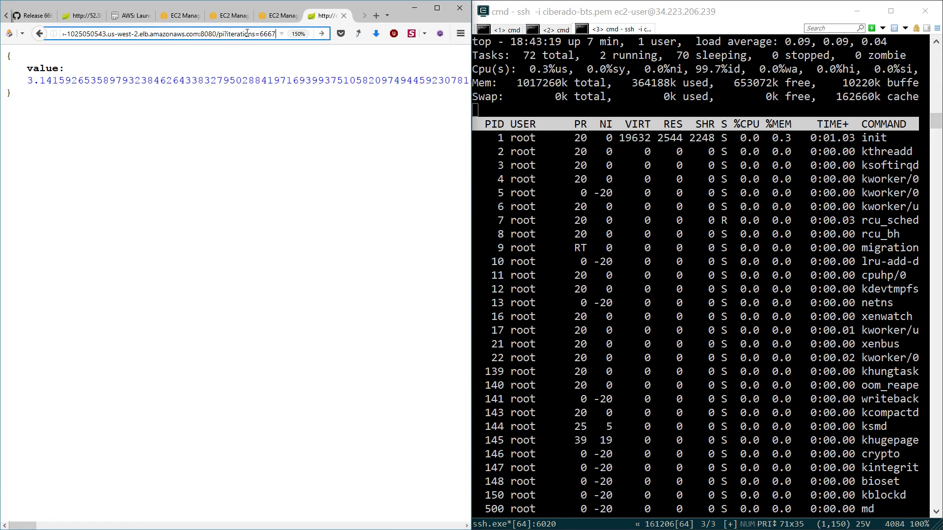
key("Return")
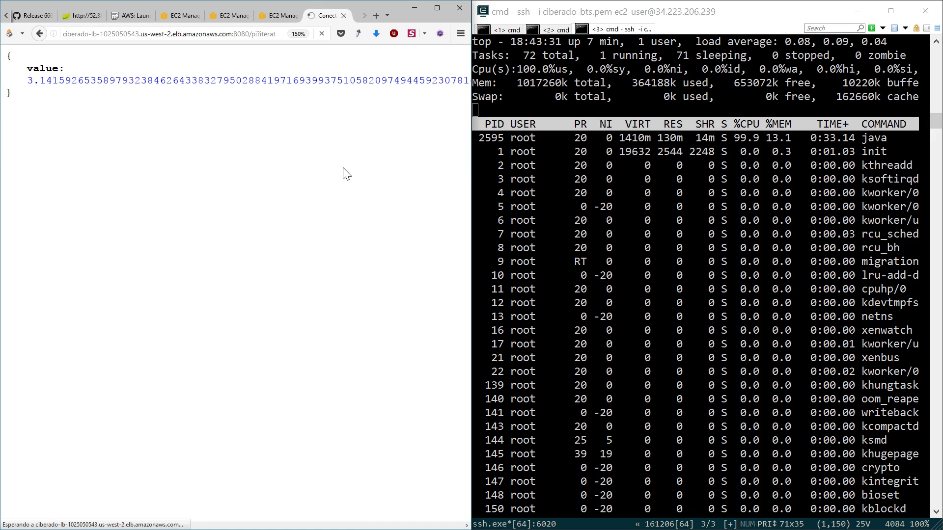
Send another load balancer request to /pi with the query ?iteration=6667 to keep the instance busy.
left_click(265, 36)
type("?")
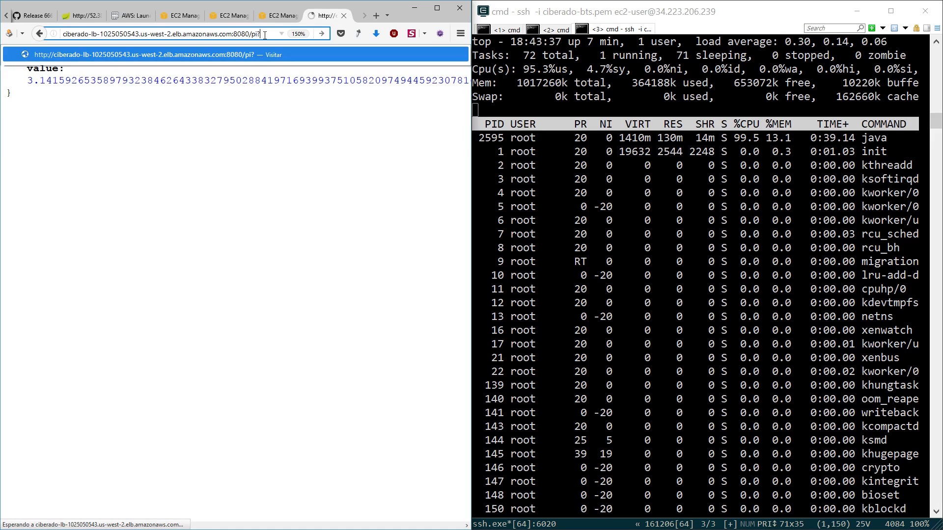
type("iterat")
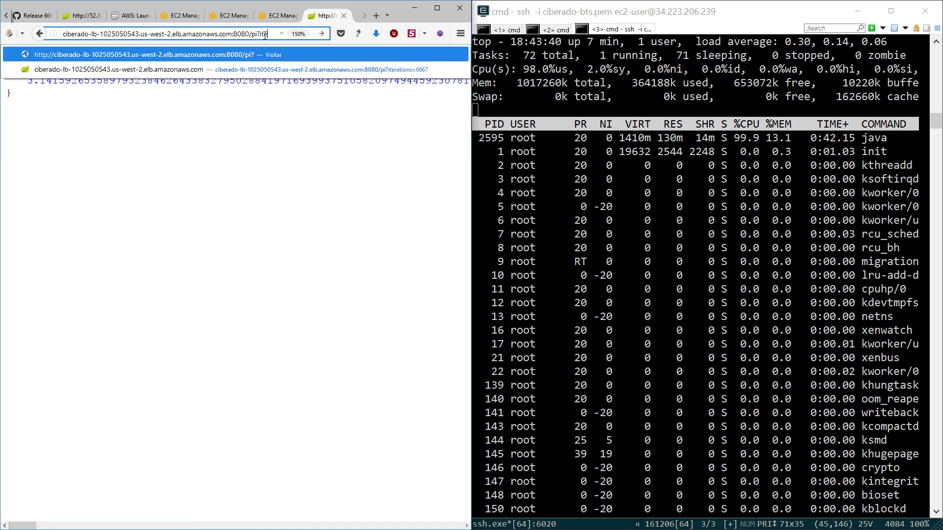
type("ion=6667")
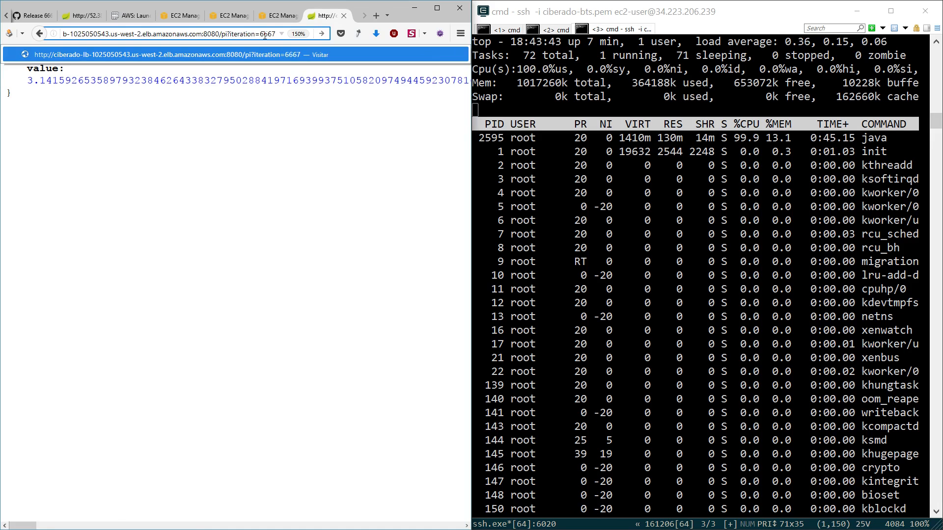
key("Return")
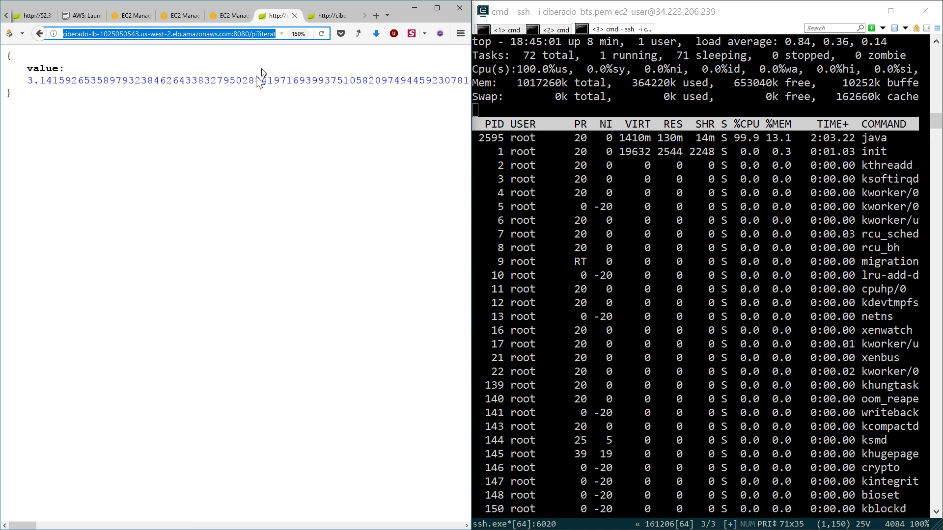
Close the EC2 Dashboard page and return to the instance's CPU Utilization graph in the maximized browser window.
left_click(228, 21)
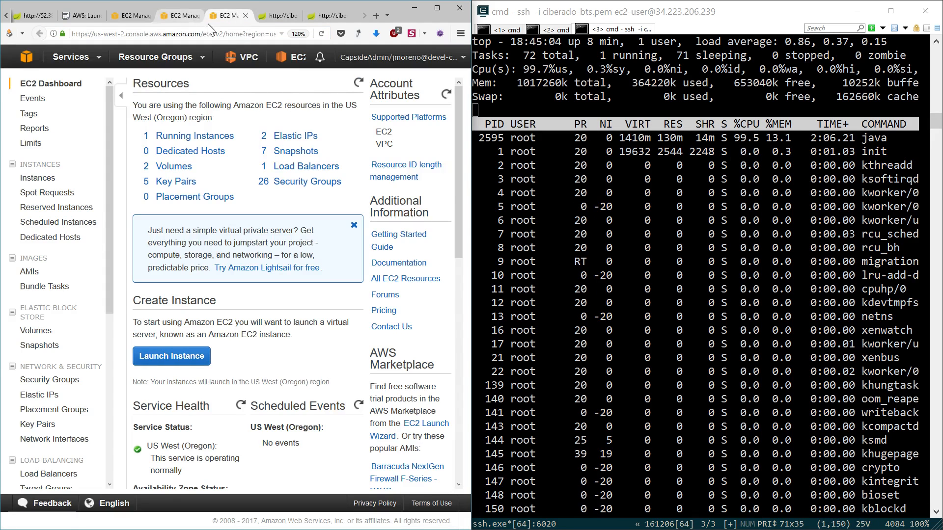
key("ctrl+w")
left_click(226, 22)
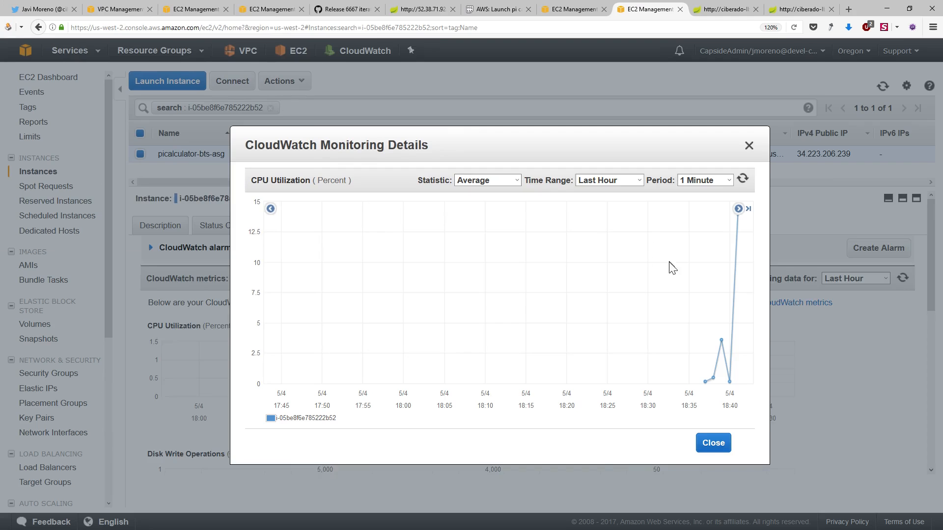
Refresh the instance's CPU Utilization graph, inspect its latest data point and close the monitoring details.
left_click(743, 180)
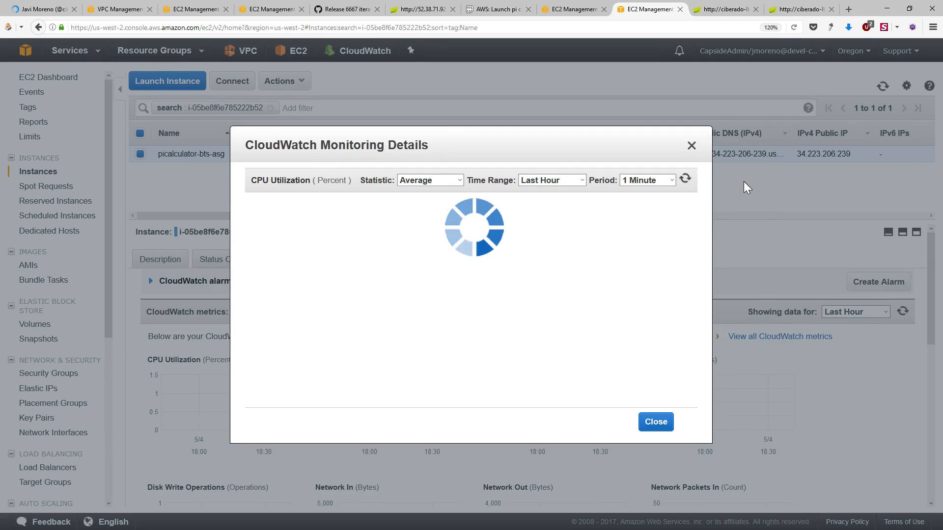
left_click(743, 179)
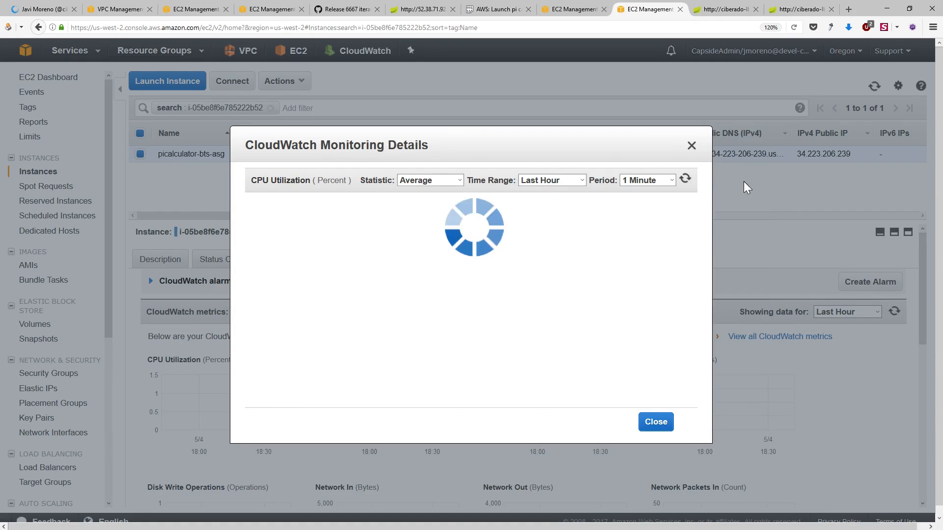
mouse_move(729, 219)
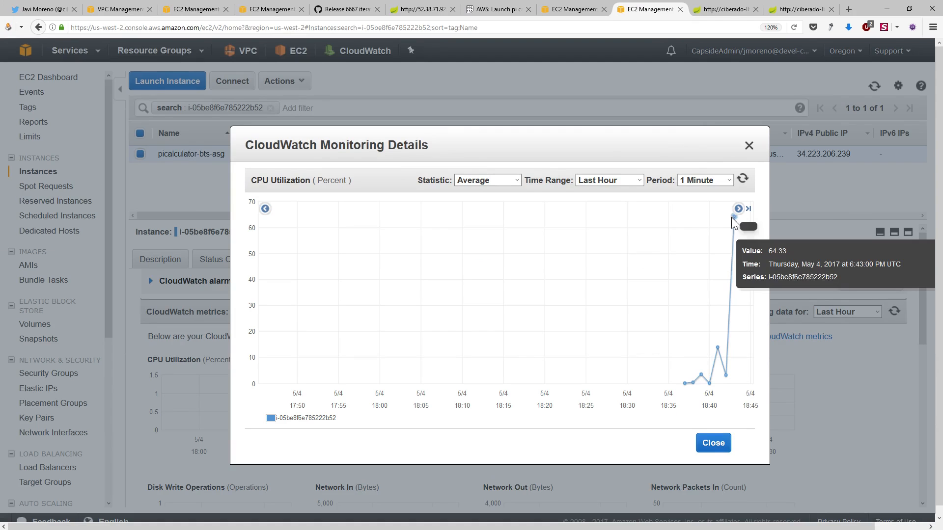
left_click(743, 180)
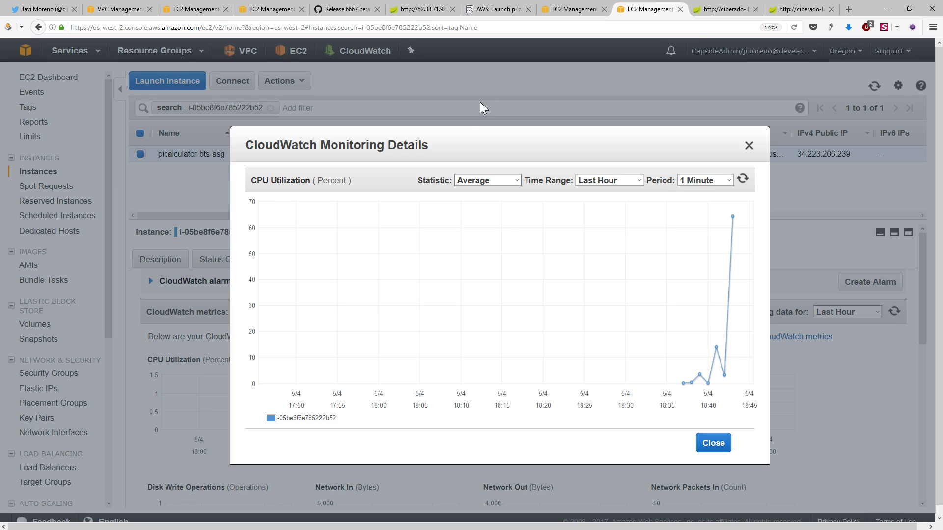
left_click(749, 146)
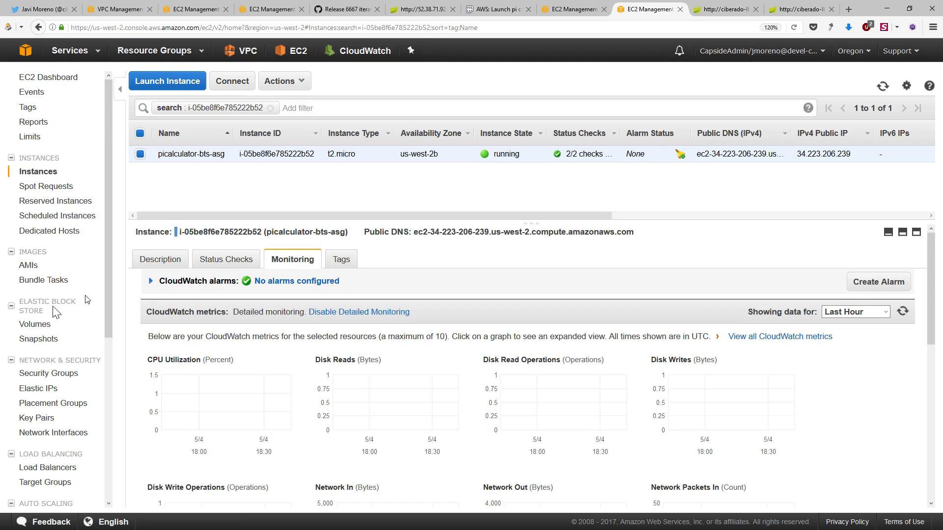
Show the monitoring metrics of the picalculator-bts-asg Auto Scaling group and enlarge its details area.
scroll(51, 483, "down", 3)
scroll(52, 484, "down", 1)
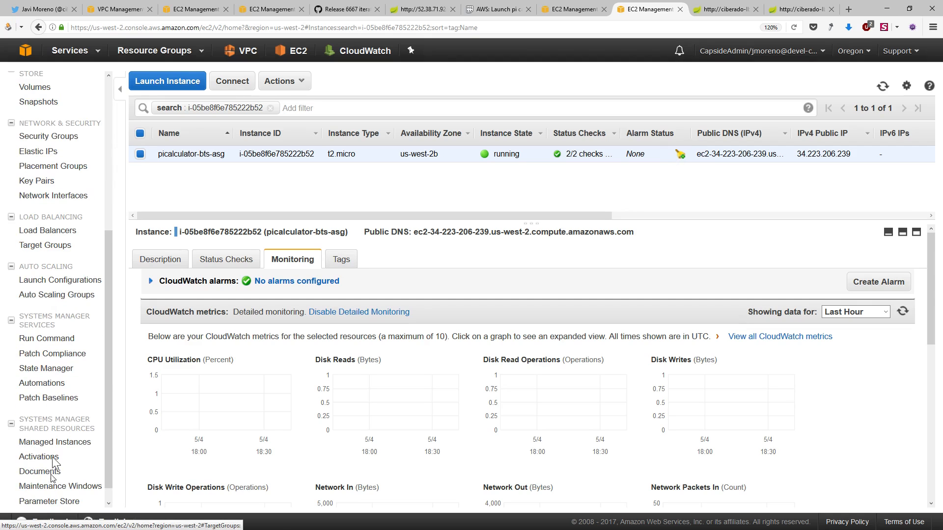
left_click(65, 295)
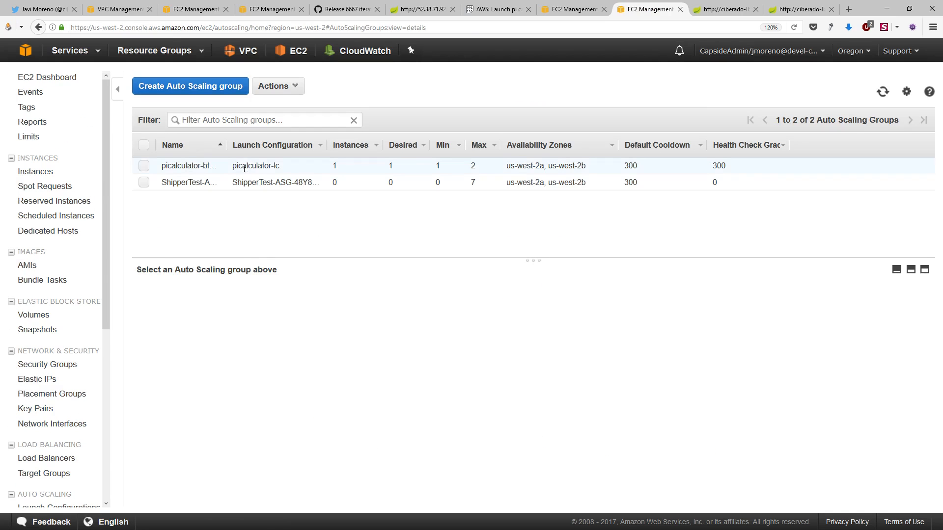
left_click(251, 169)
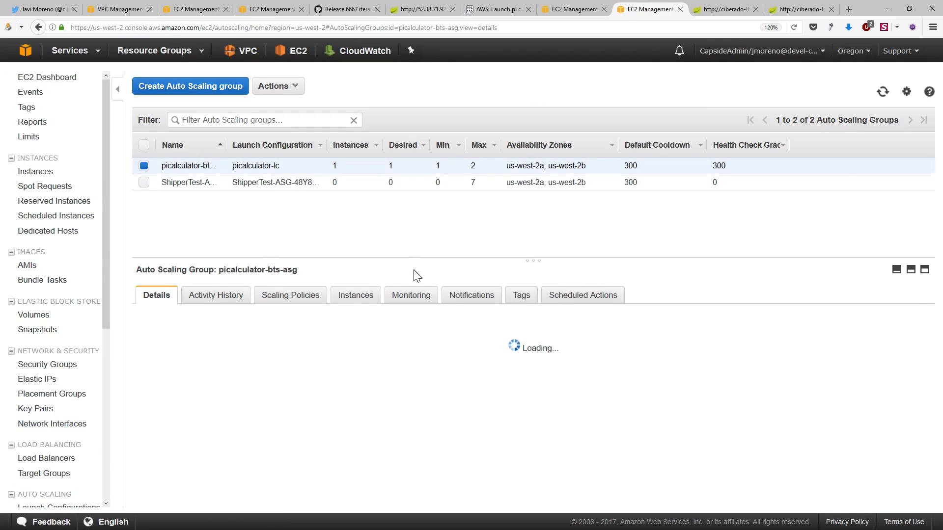
left_click(408, 297)
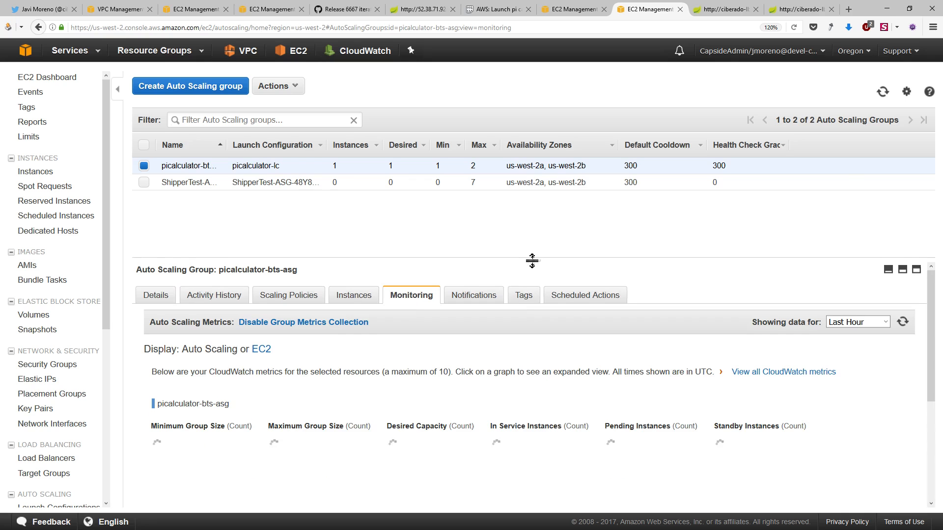
left_click_drag(528, 258, 527, 199)
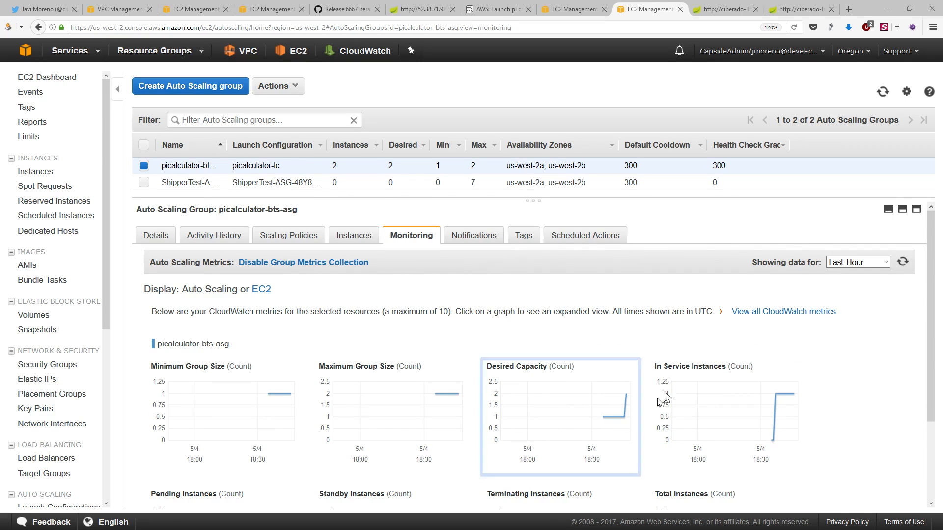
Examine the group's Desired Capacity graph and its most recent data points, and close the enlarged view.
left_click(592, 422)
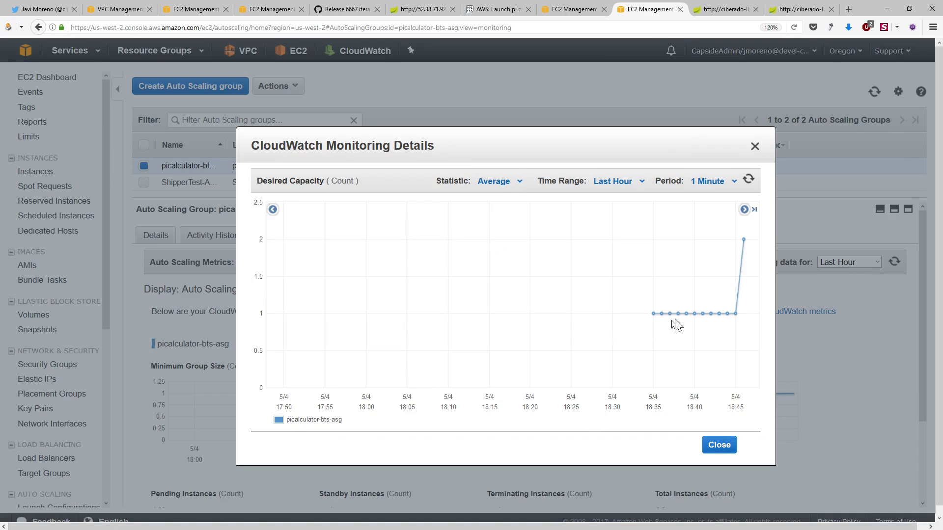
mouse_move(728, 317)
mouse_move(746, 249)
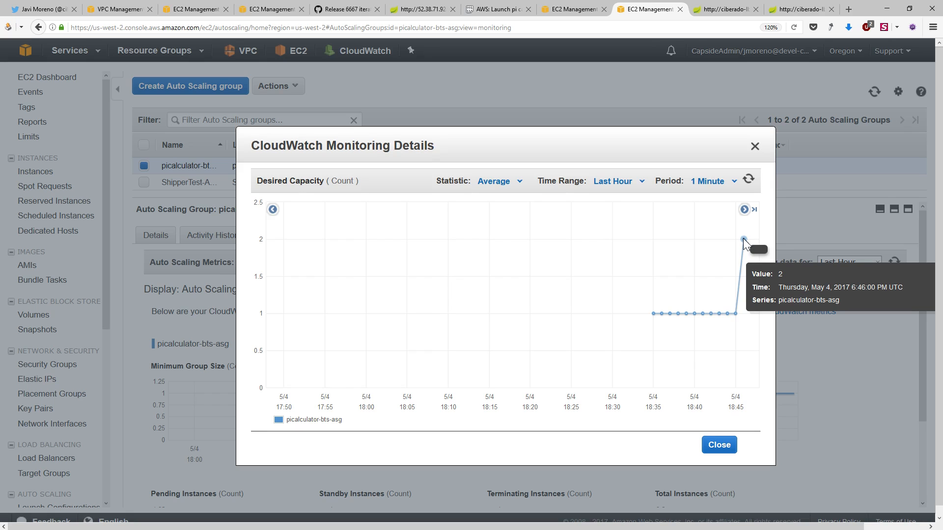
key("Escape")
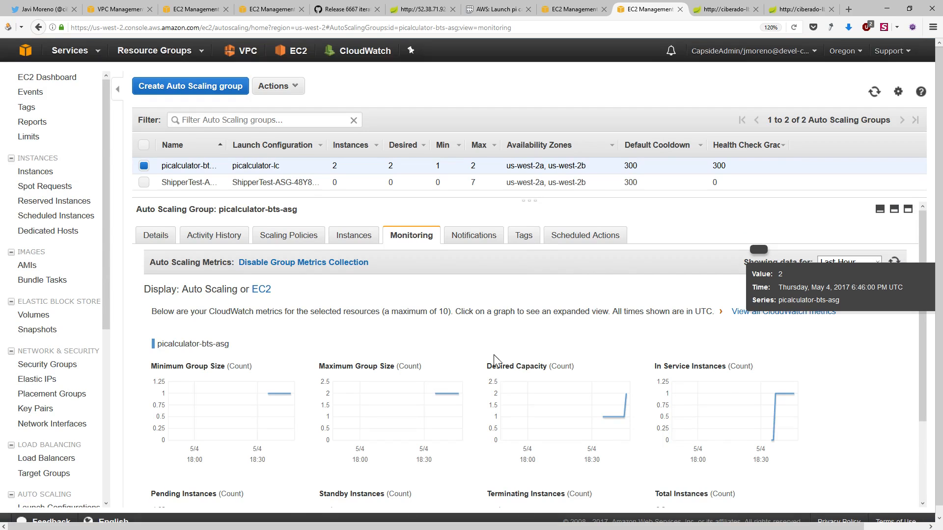
Examine the group's In Service Instances graph and go back to the instance's CPU Utilization graph.
scroll(495, 358, "down", 3)
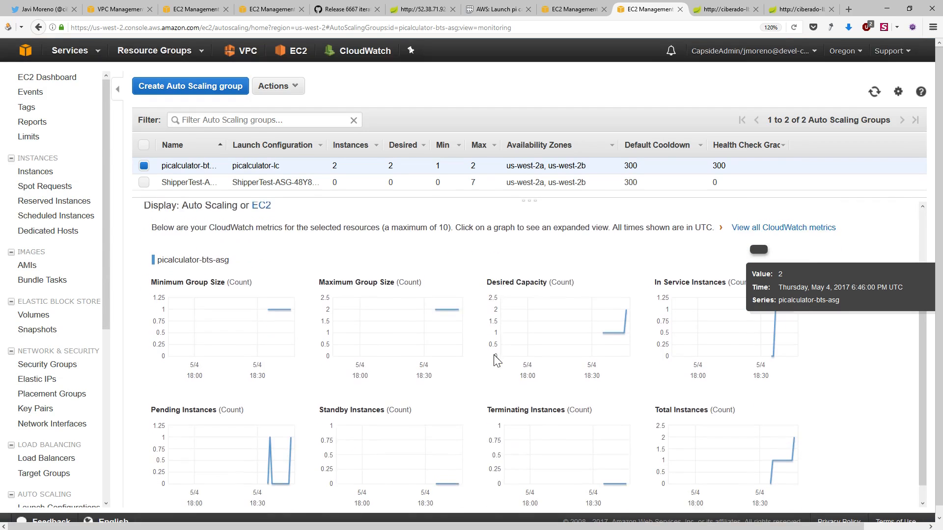
left_click(726, 335)
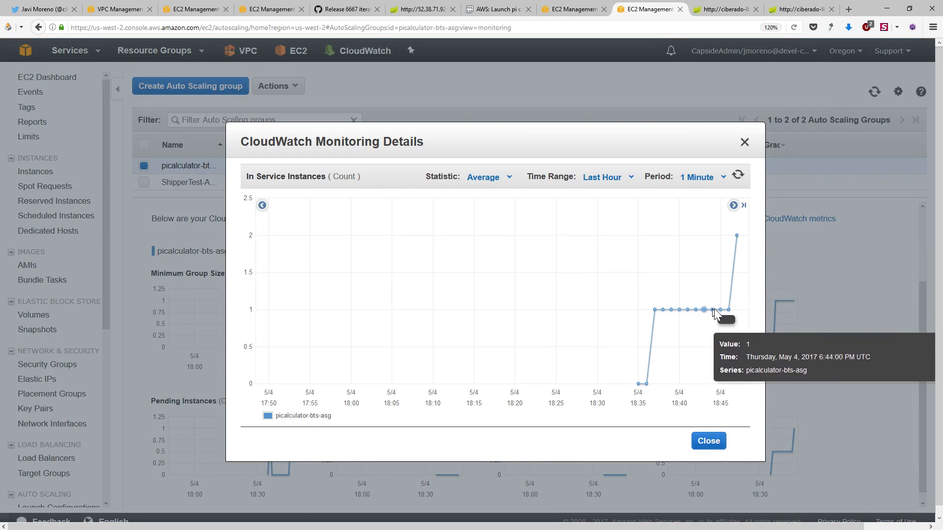
mouse_move(735, 235)
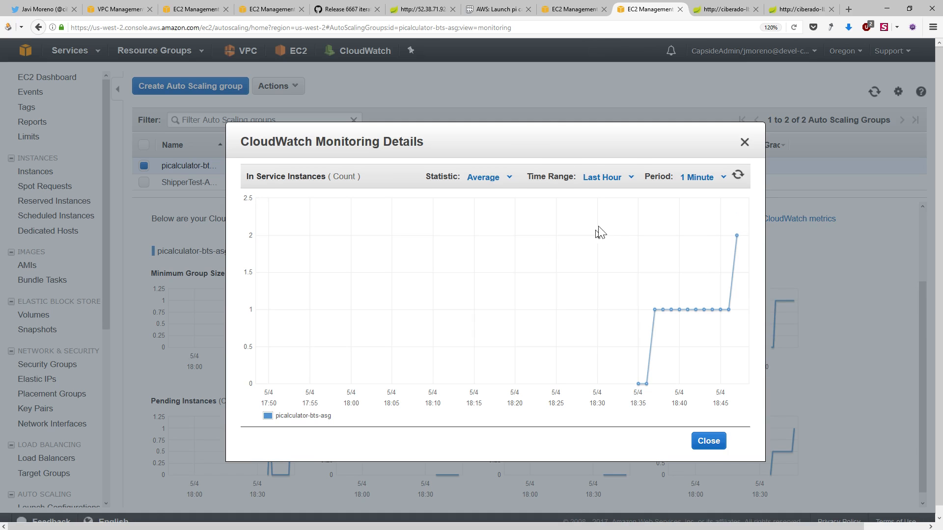
left_click(574, 9)
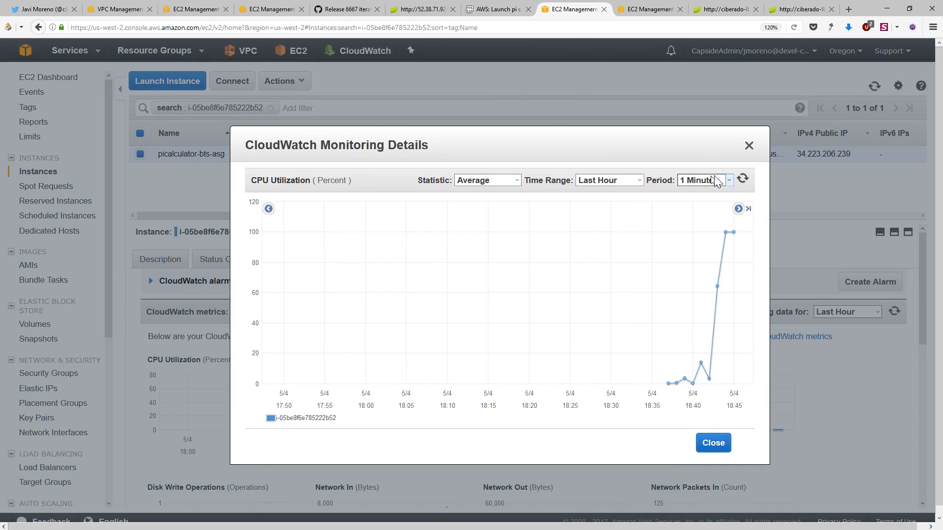
Refresh the instance's CPU Utilization graph, inspect its newest data points and close the monitoring details.
left_click(742, 178)
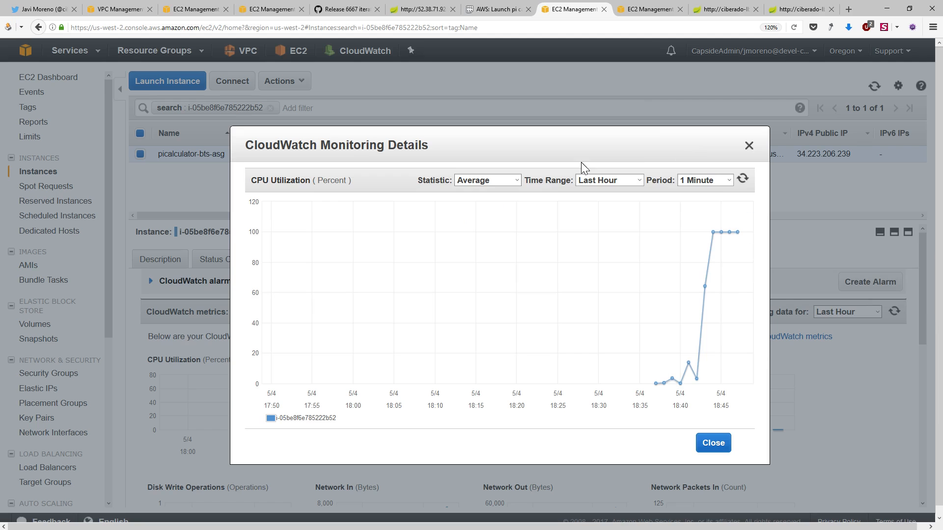
left_click(457, 124)
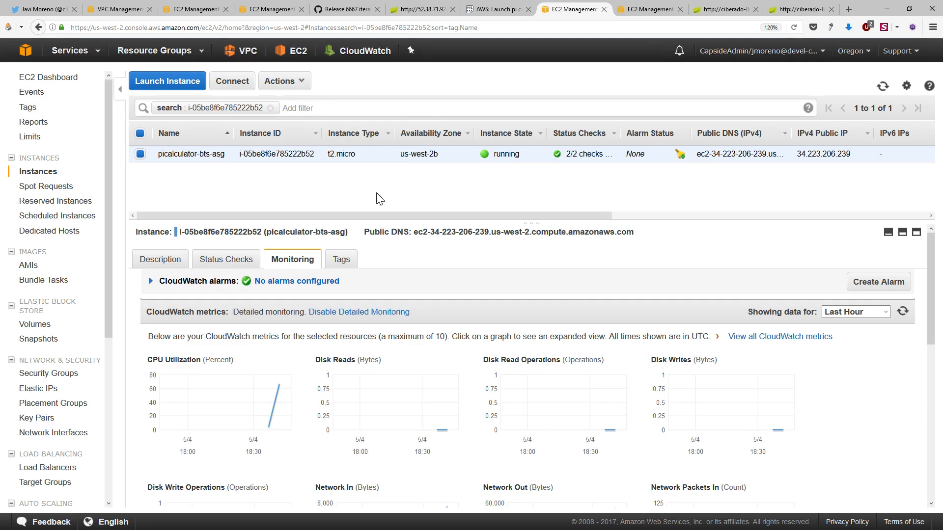
Filter the instance list by bts-asg instead of the single instance ID.
left_click(311, 108)
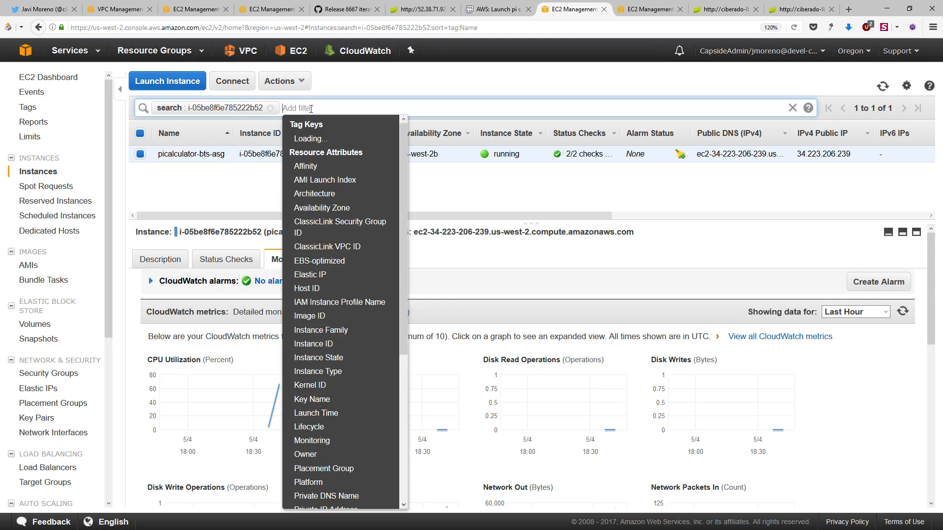
type("bts-asg")
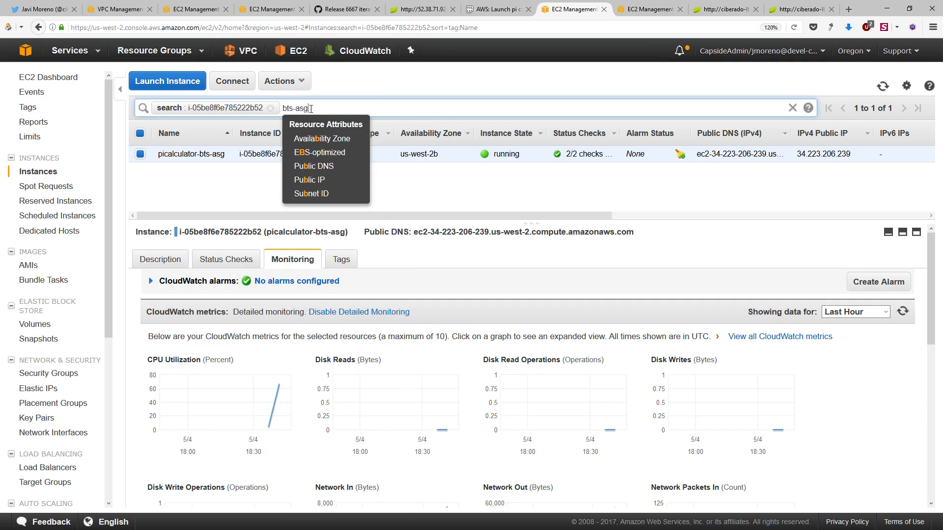
key("Return")
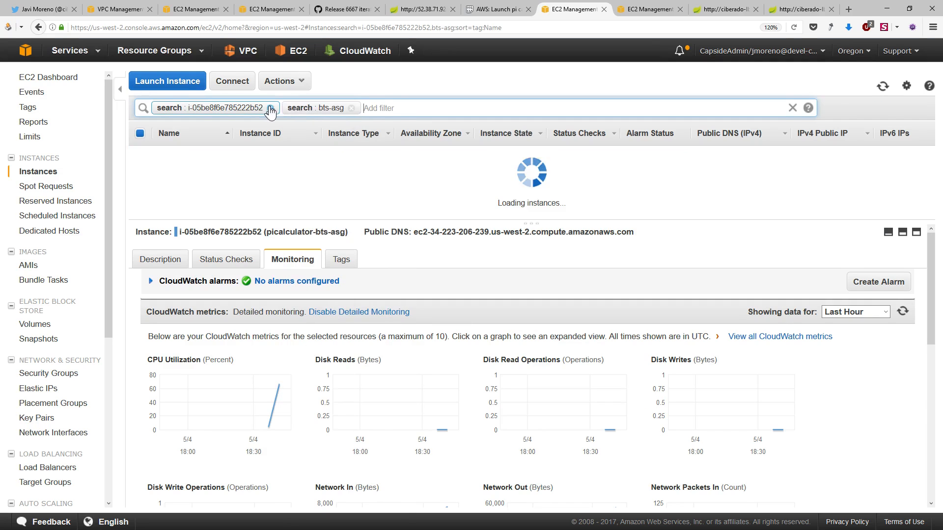
left_click(270, 107)
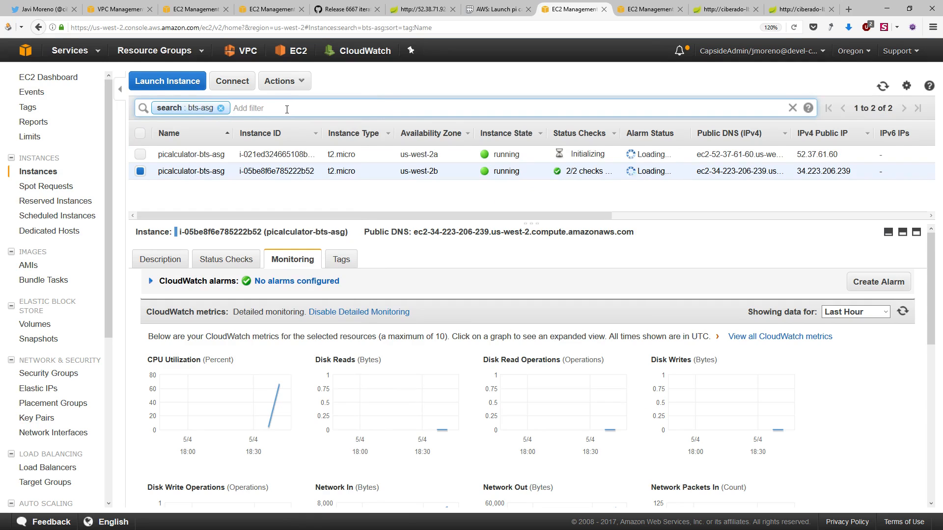
Select the initializing us-west-2a instance, refresh the list and check the group's In Service Instances graph against it.
left_click(570, 196)
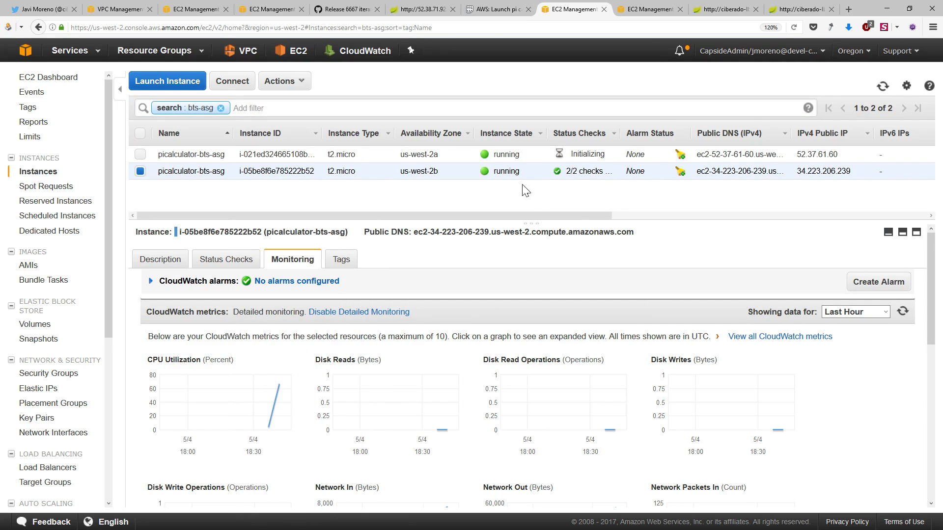
left_click(605, 152)
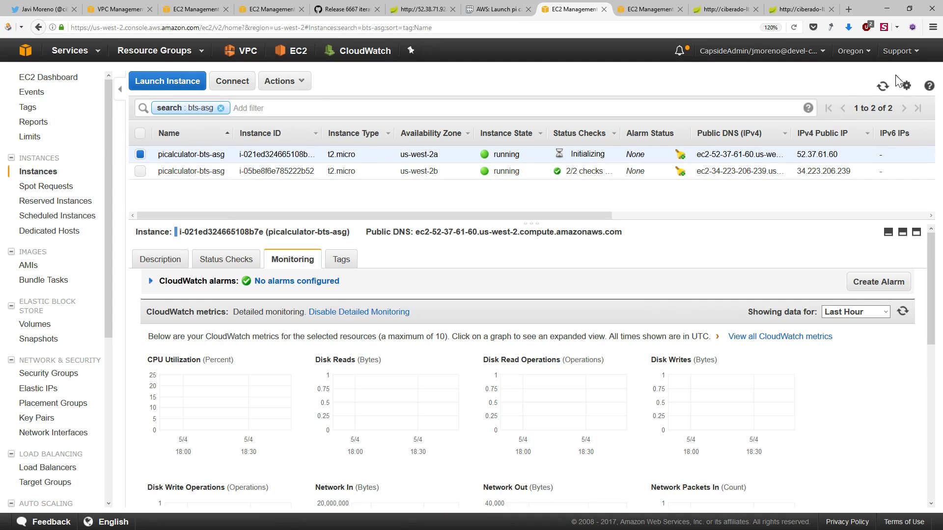
left_click(882, 87)
left_click(649, 10)
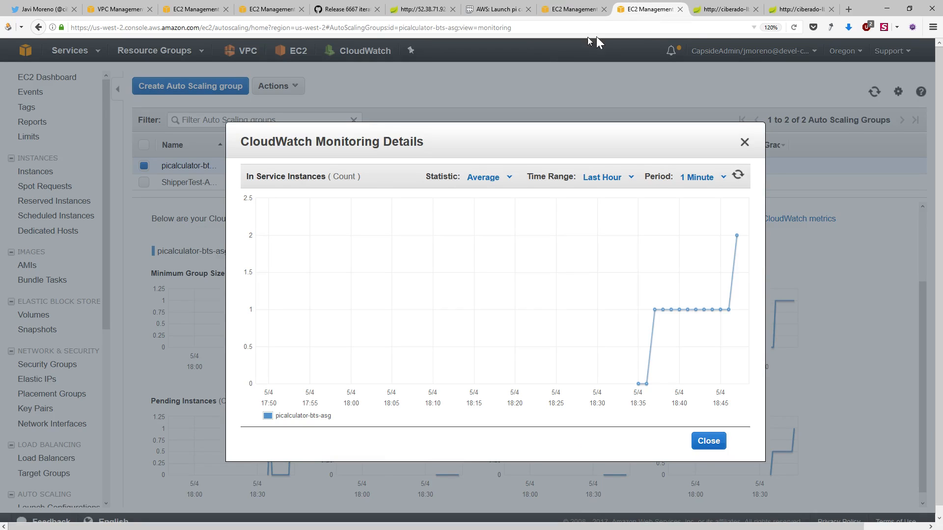
left_click(578, 14)
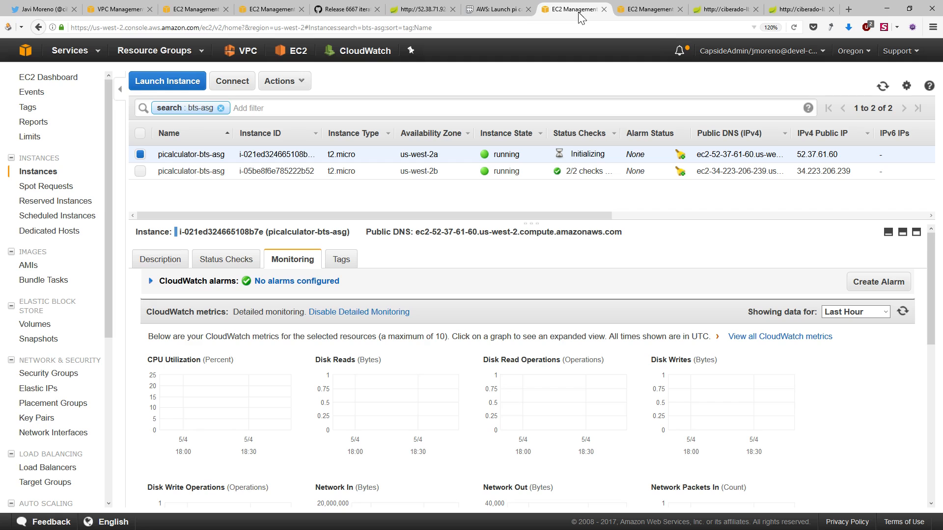
Request the pi calculator through the load balancer at /pi, without the iteration parameter.
left_click(725, 12)
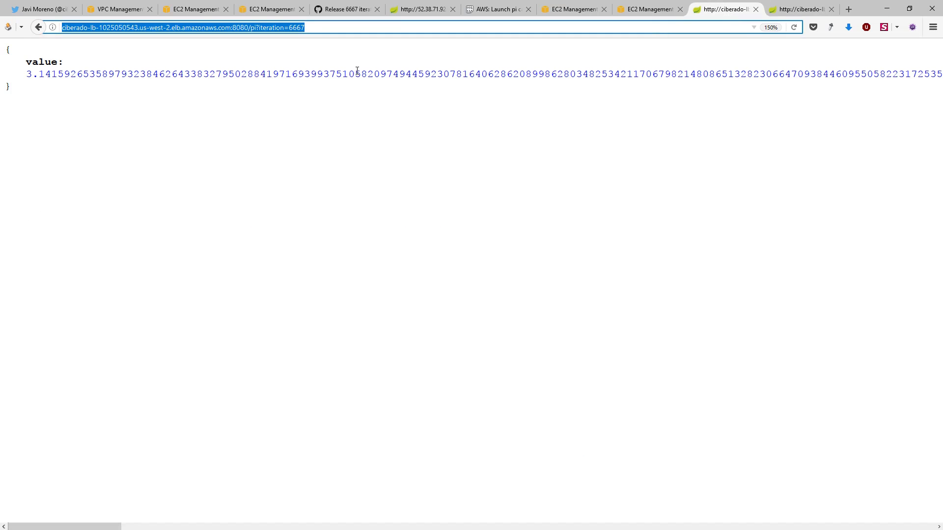
key("End")
key("ctrl+shift+Left")
key("ctrl+shift+Left")
key("ctrl+shift+Left")
key("BackSpace")
key("Return")
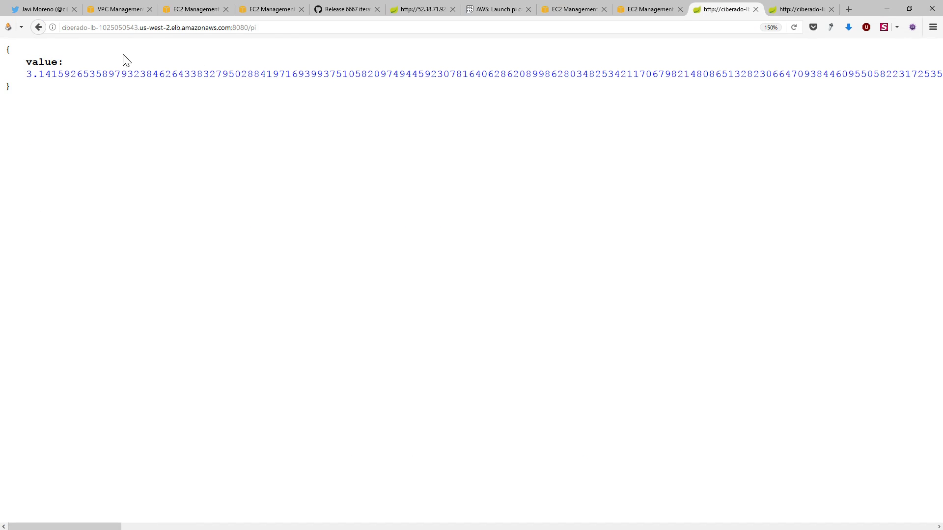
Request /pi?iterations=10 through the load balancer and reload the page to repeat the request.
left_click(274, 27)
left_click(274, 27)
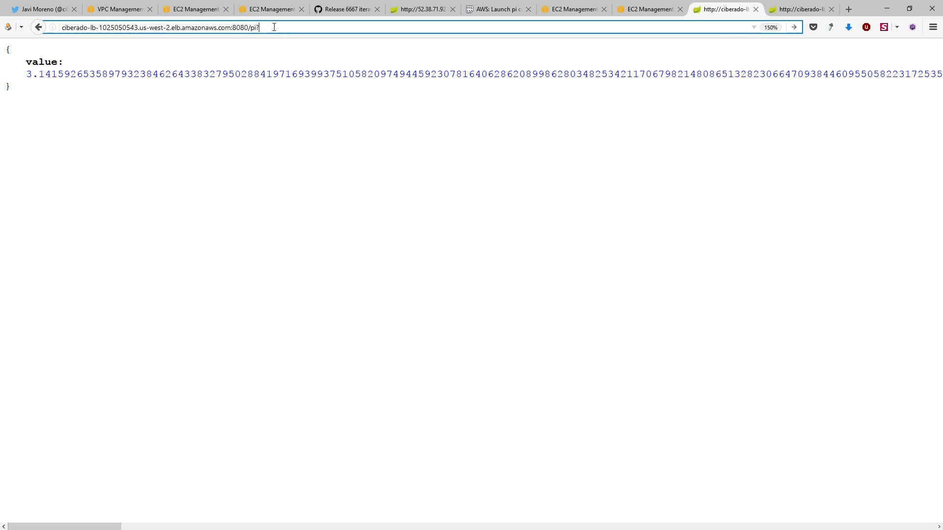
type("?")
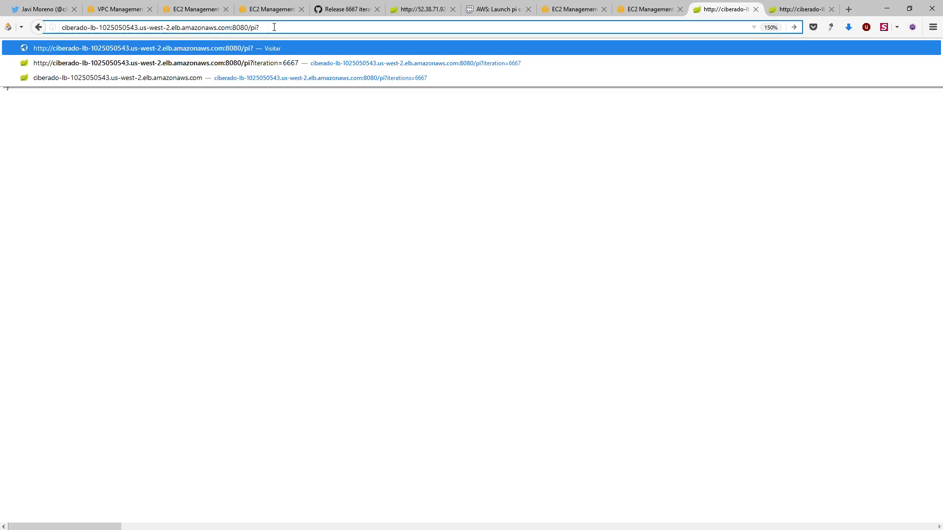
type("iterations=10")
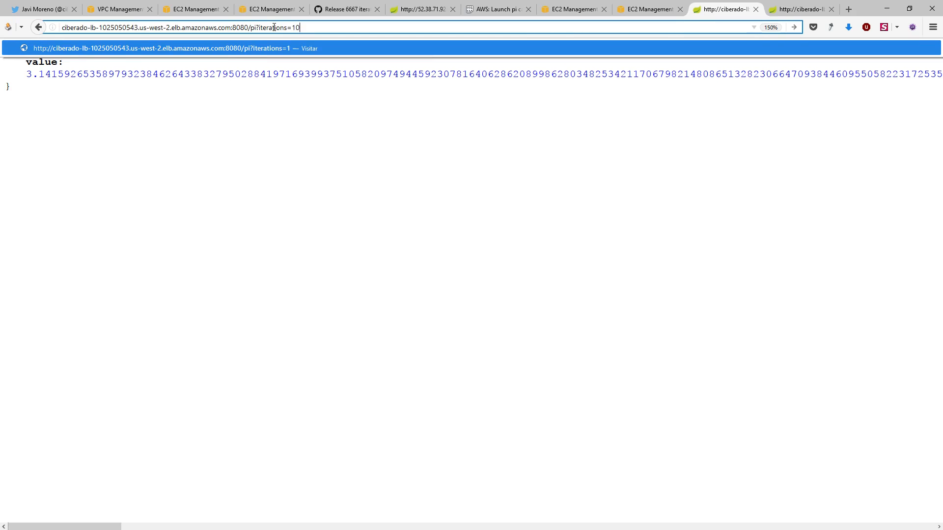
key("Return")
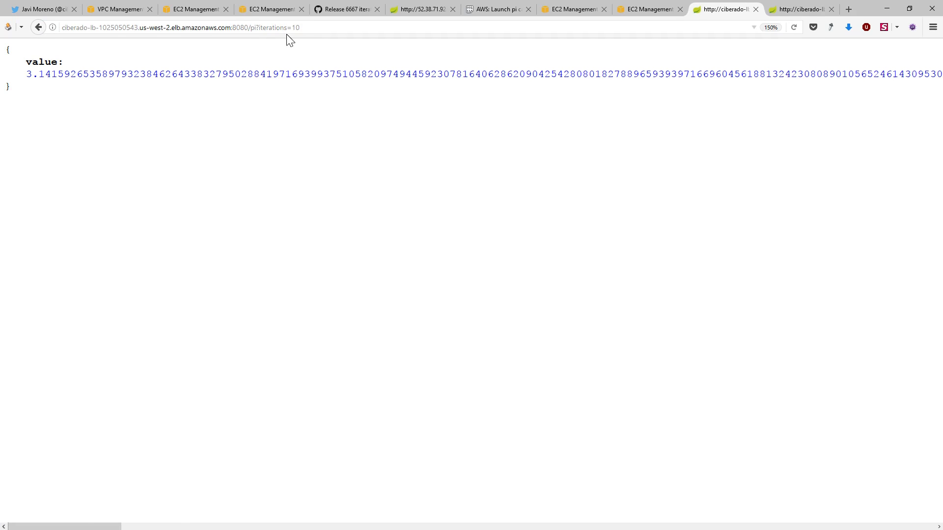
key("F5")
Close the group's In Service Instances graph and delete the picalculator-bts-asg Auto Scaling group.
left_click(659, 17)
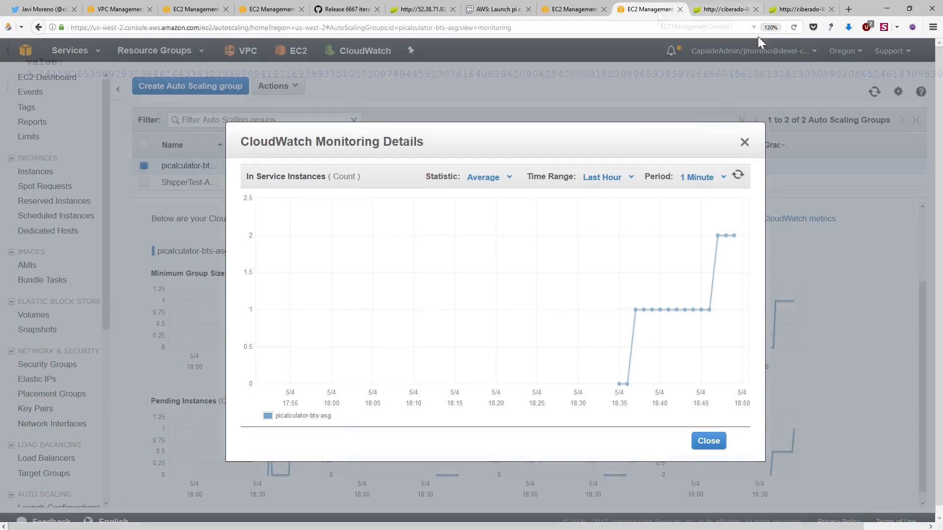
left_click(744, 143)
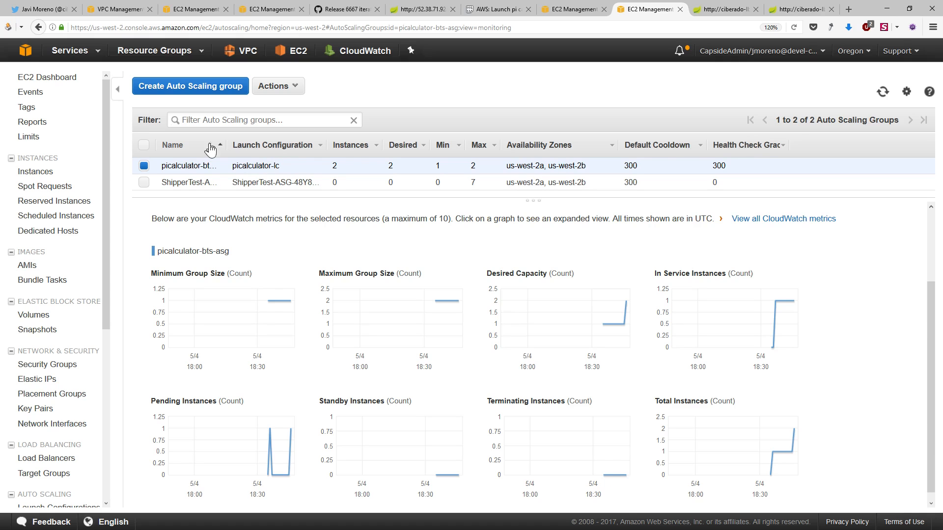
scroll(89, 378, "down", 5)
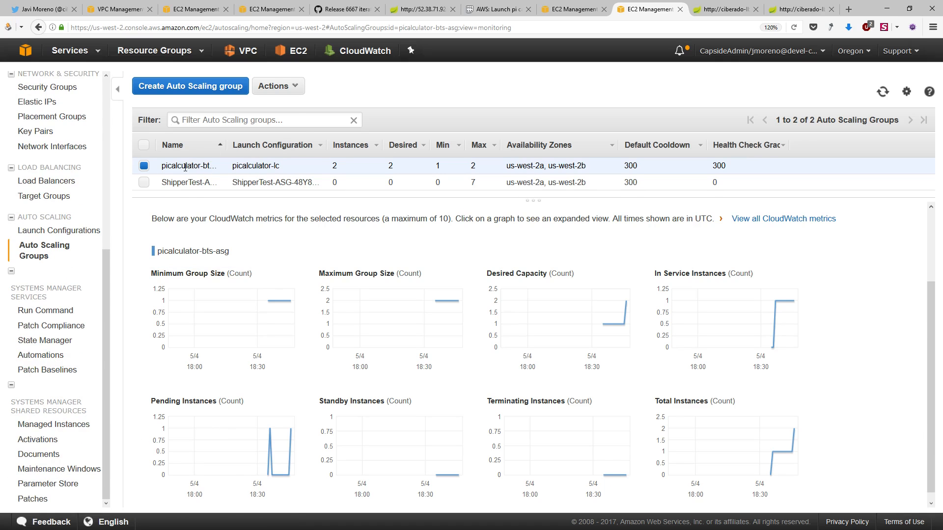
left_click(278, 87)
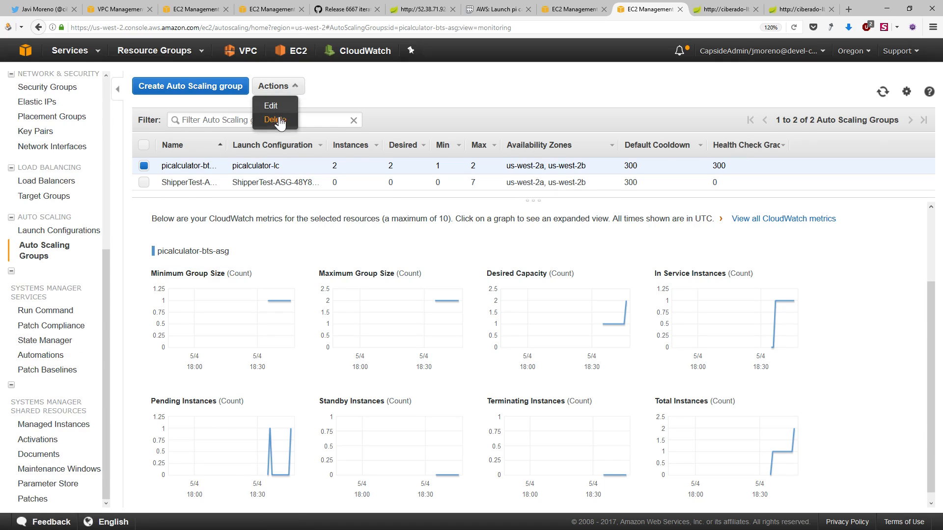
left_click(275, 119)
left_click(530, 325)
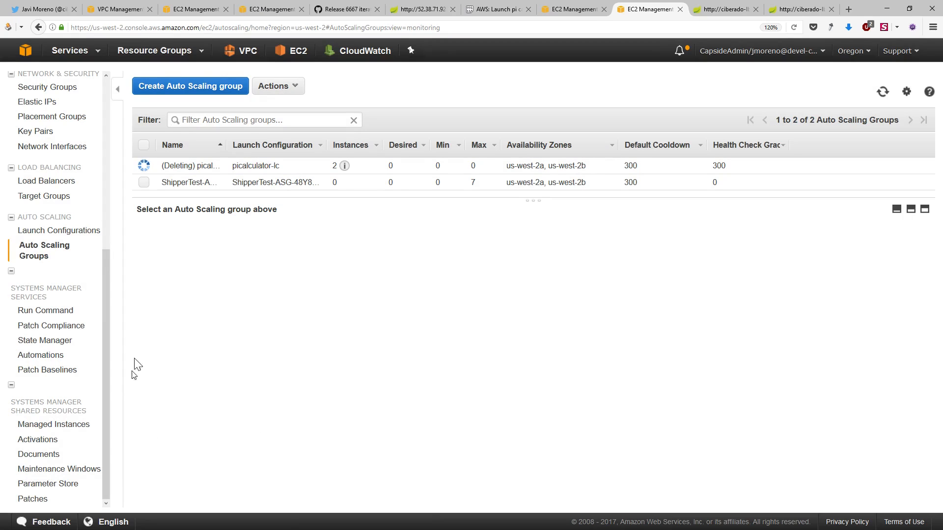
Delete the picalculator-lc launch configuration.
left_click(55, 234)
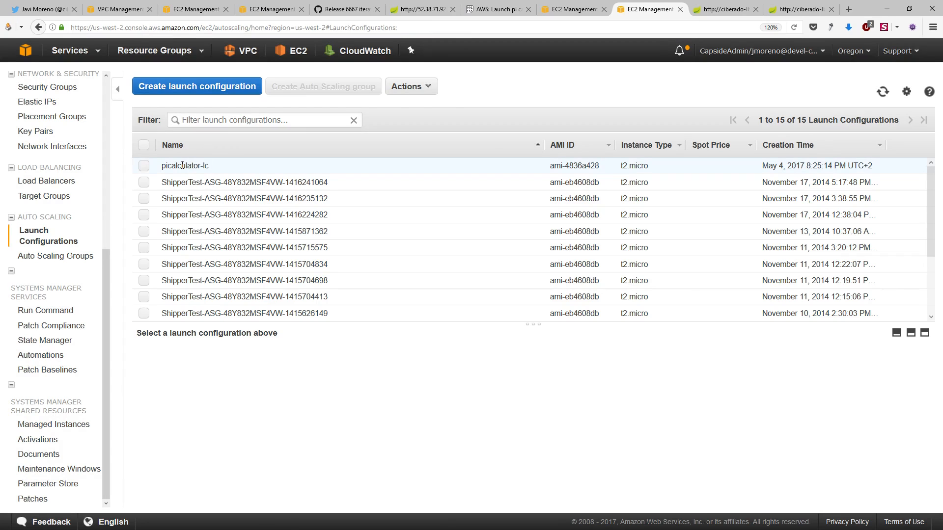
left_click(182, 165)
left_click(427, 87)
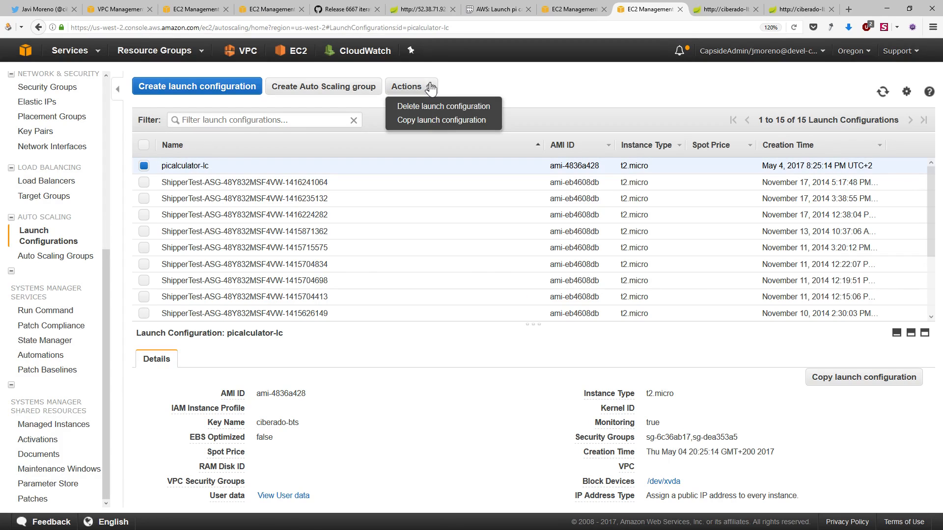
left_click(445, 108)
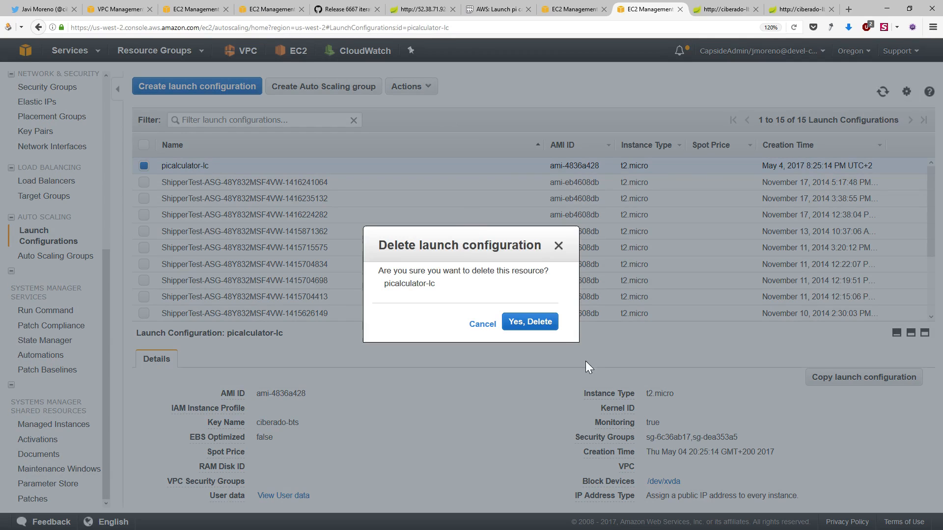
left_click(545, 325)
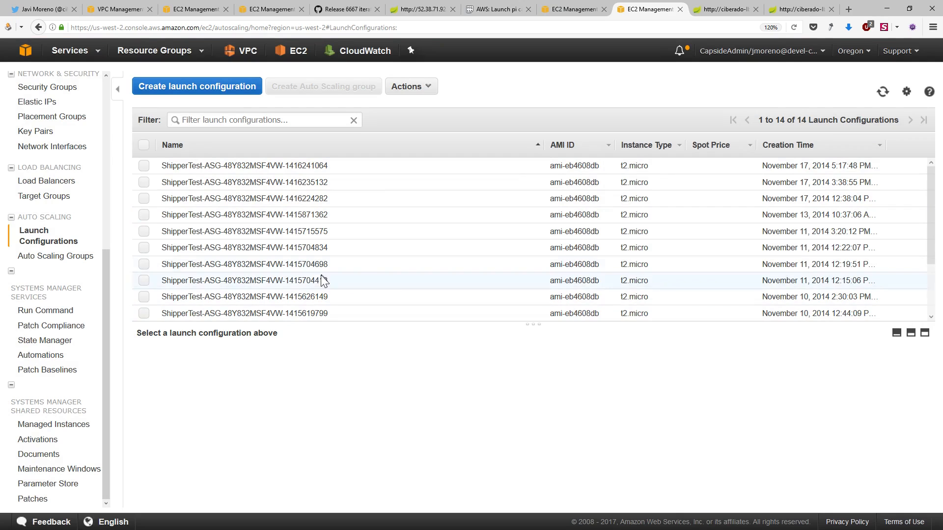
Delete the ciberado-lb load balancer.
left_click(64, 182)
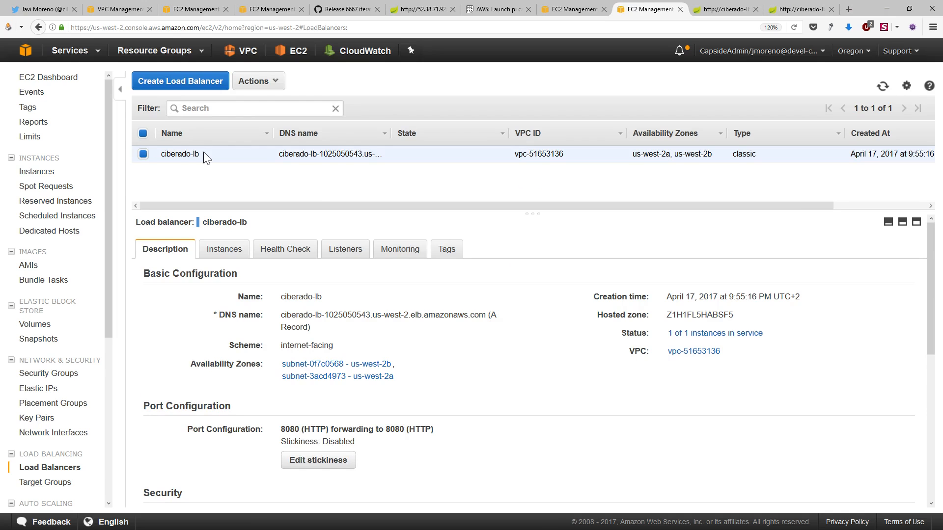
left_click(269, 85)
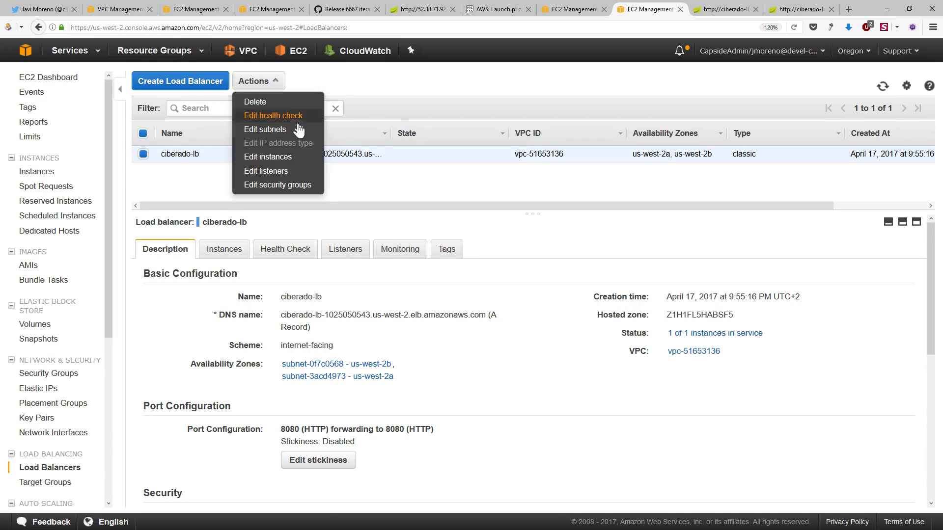
left_click(281, 103)
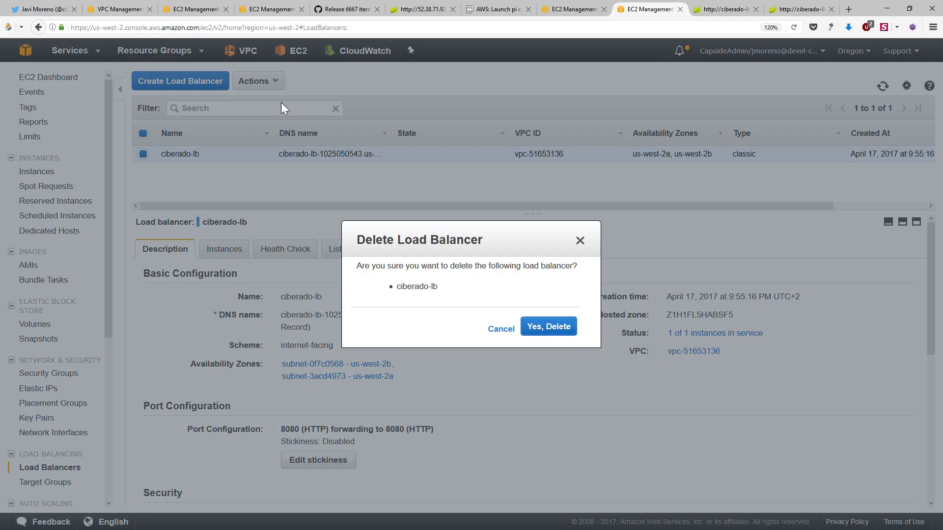
left_click(547, 328)
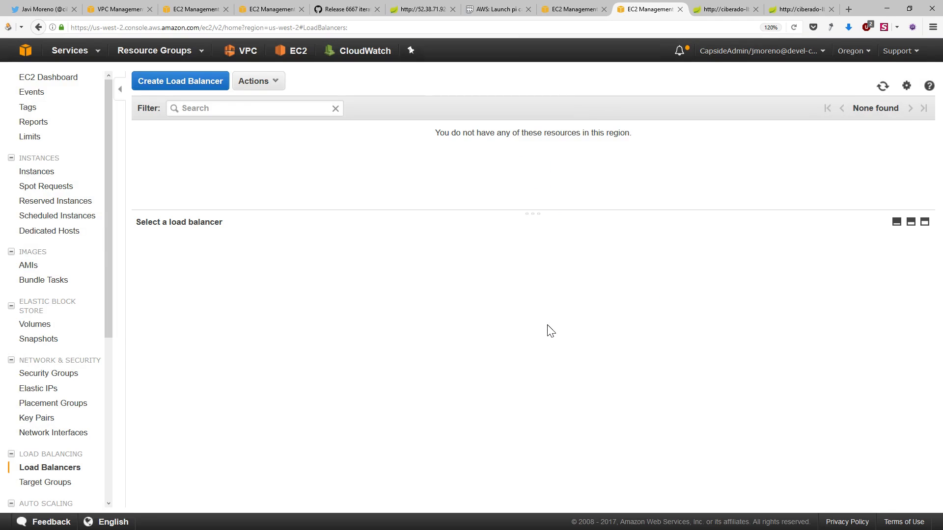
double_click(548, 326)
Switch to the open Twitter profile page.
left_click(52, 11)
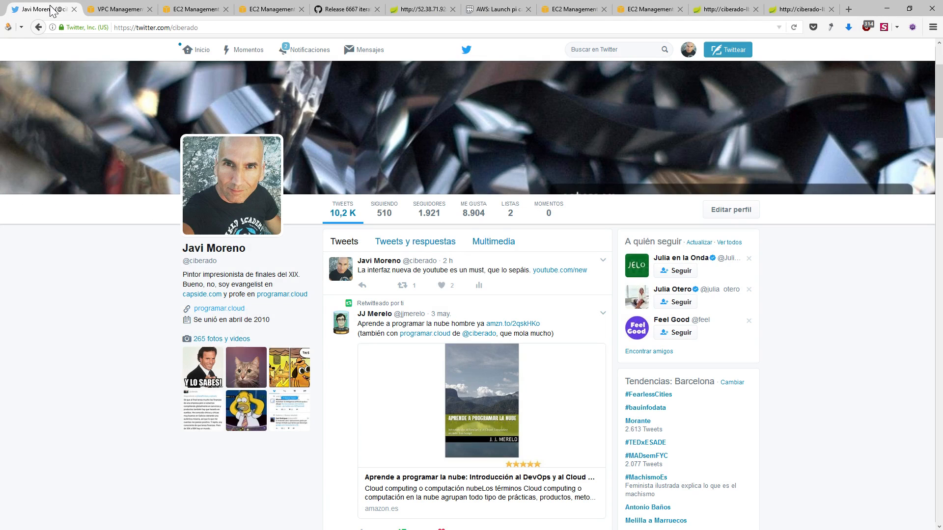